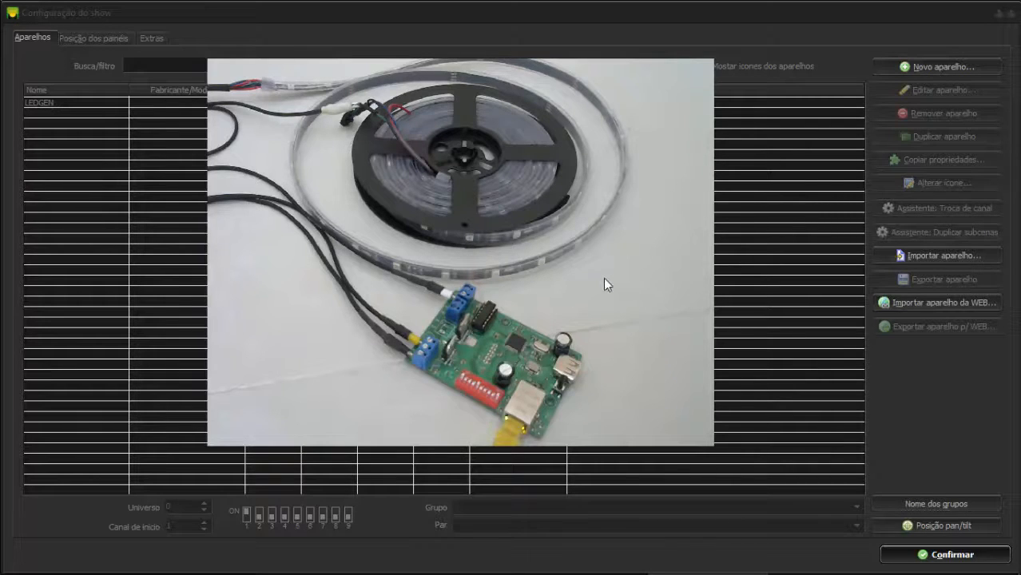
drag(708, 445, 416, 232)
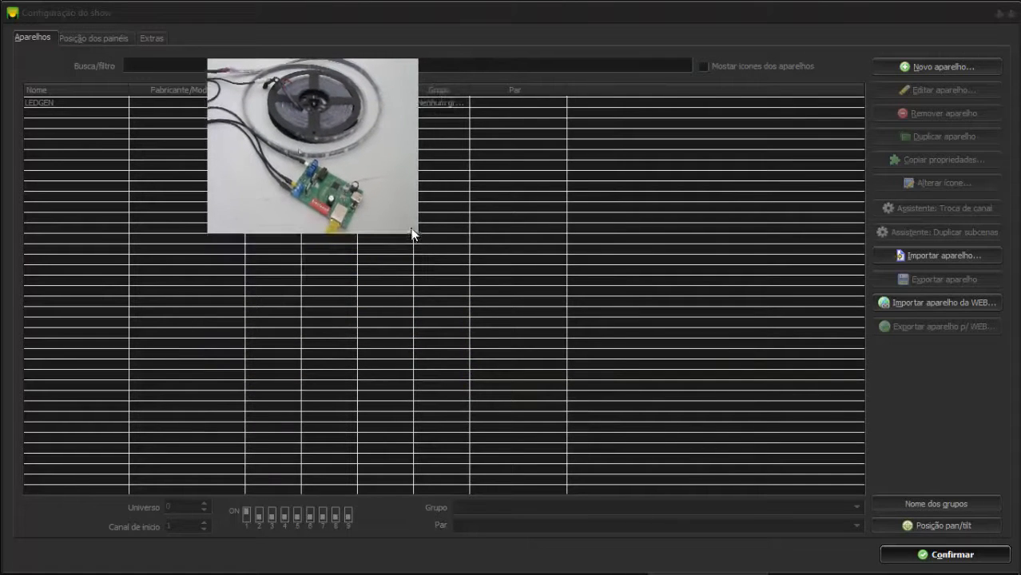
drag(392, 200, 869, 426)
click(570, 261)
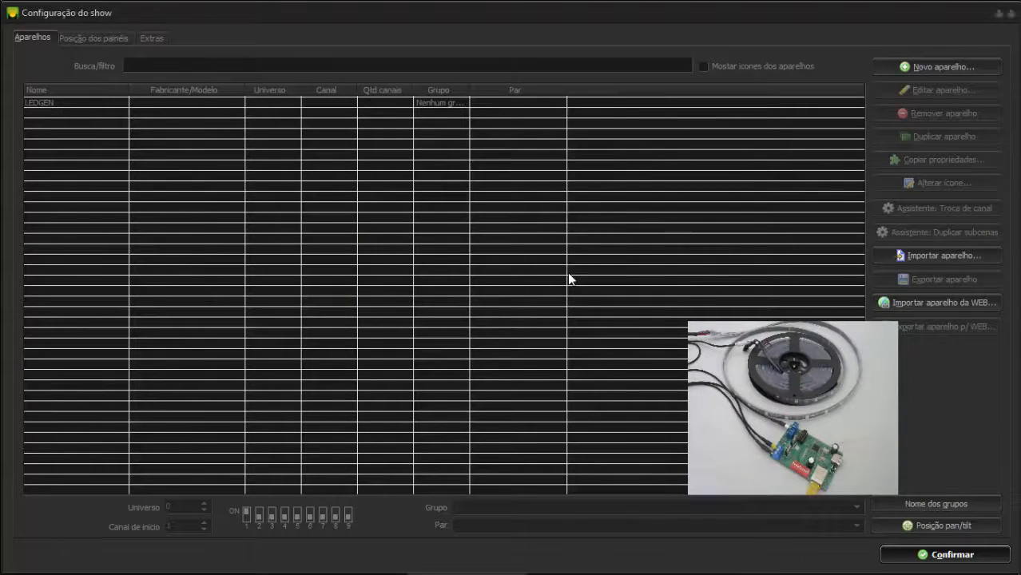
Create a new device named painel1 of type Painel de LED with 150 channels.
click(921, 72)
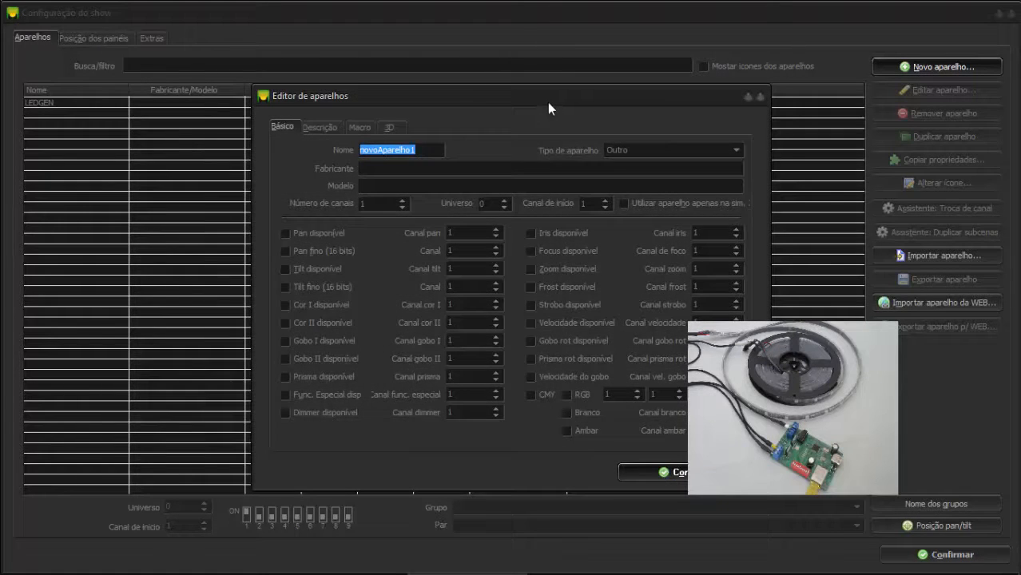
drag(548, 102, 403, 89)
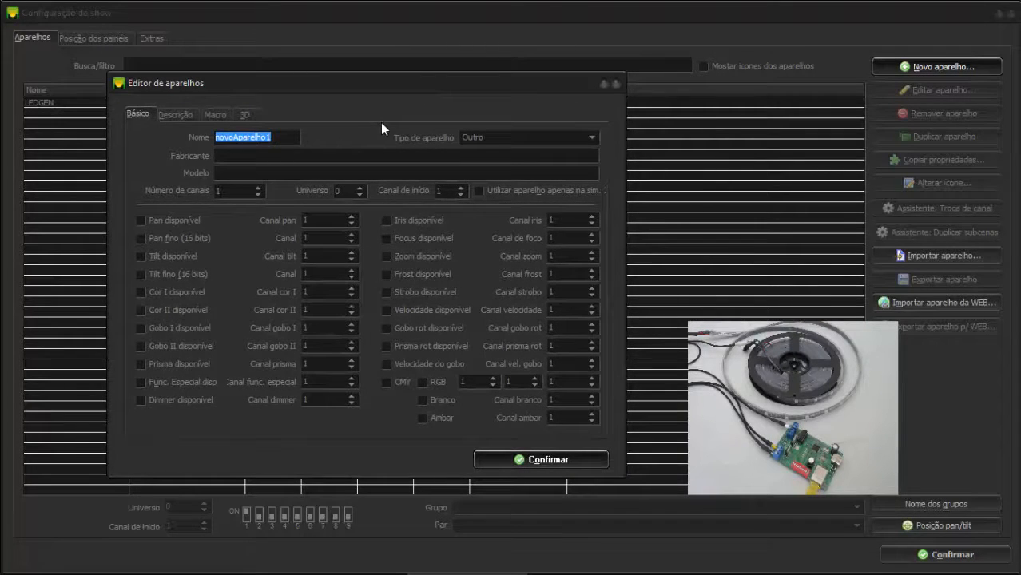
text(painel1)
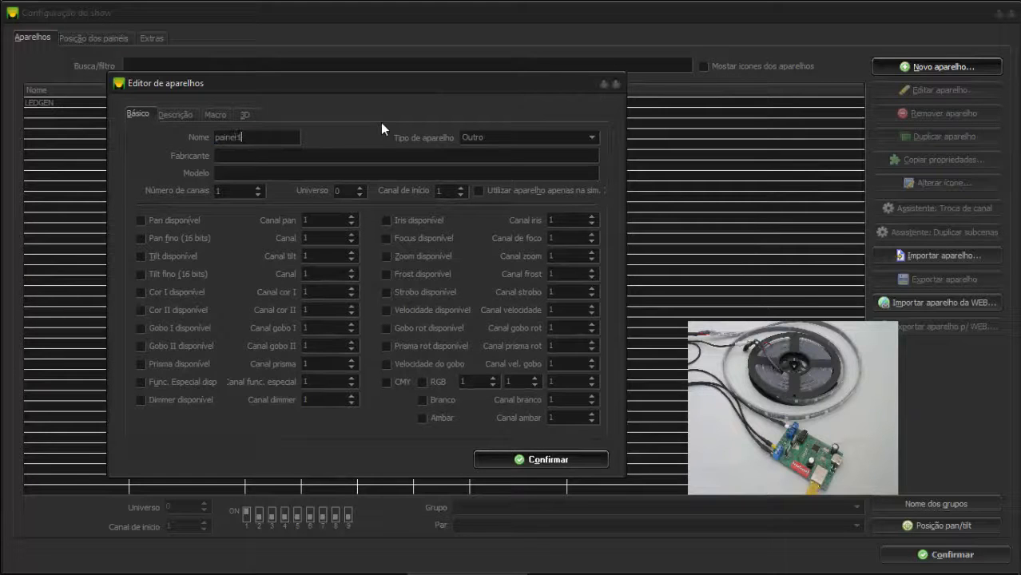
key(Tab)
key(Down)
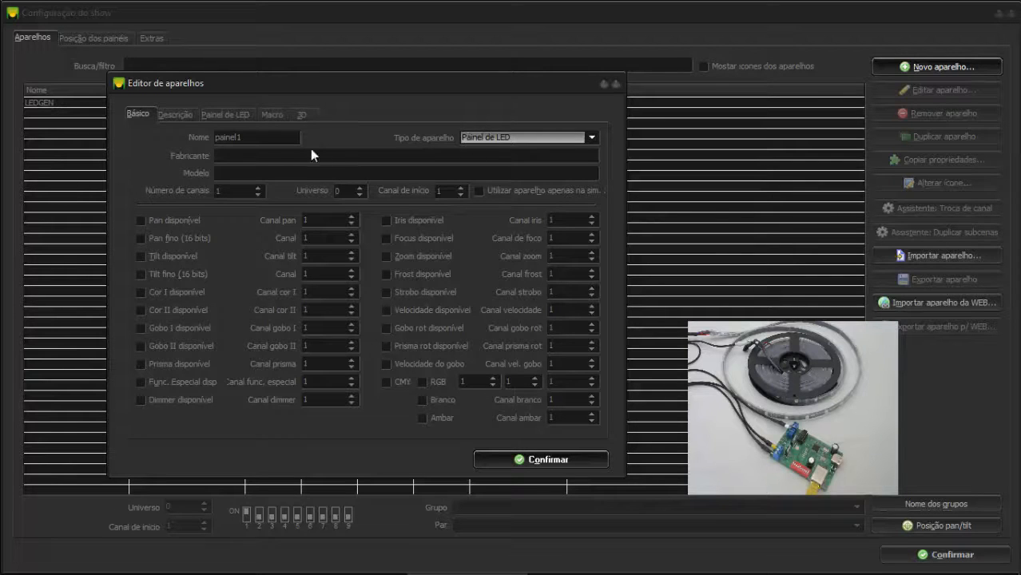
click(232, 193)
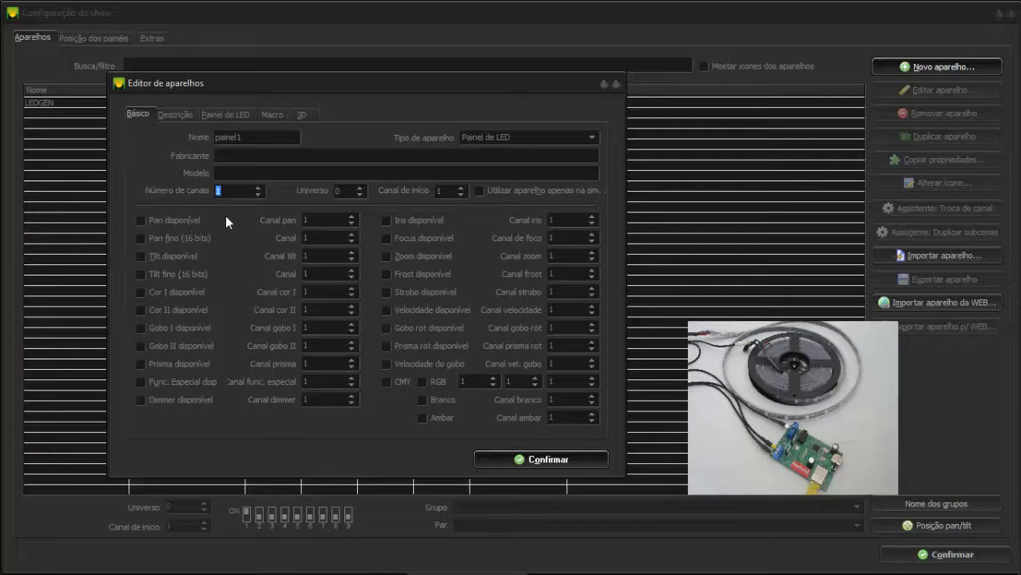
text(0)
Give the LED panel the pixel colour mode 3 Canais->BRG and 20 columns, and confirm the device.
click(220, 113)
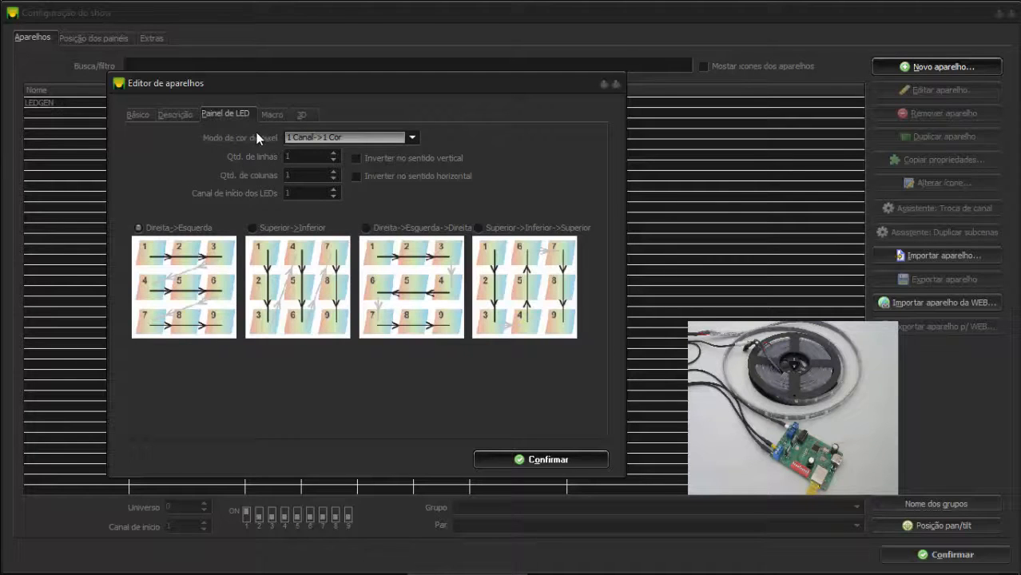
click(309, 136)
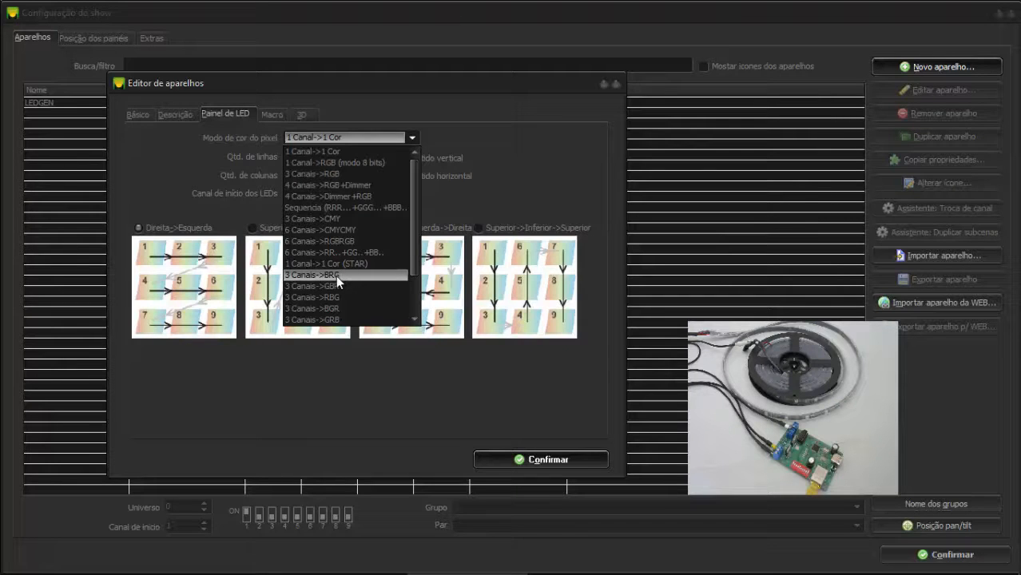
click(289, 277)
key(Tab)
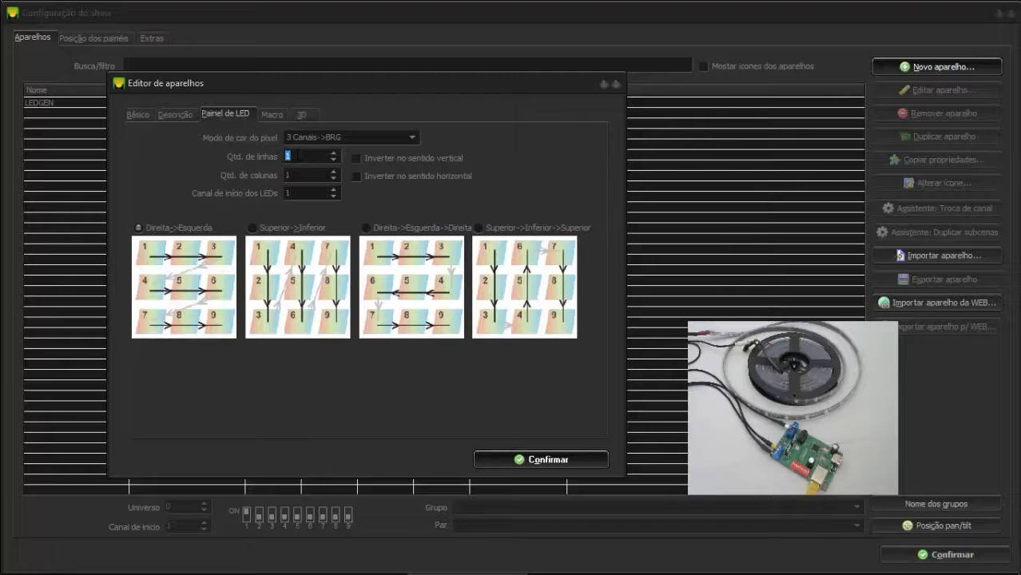
key(Tab)
text(50)
key(Tab)
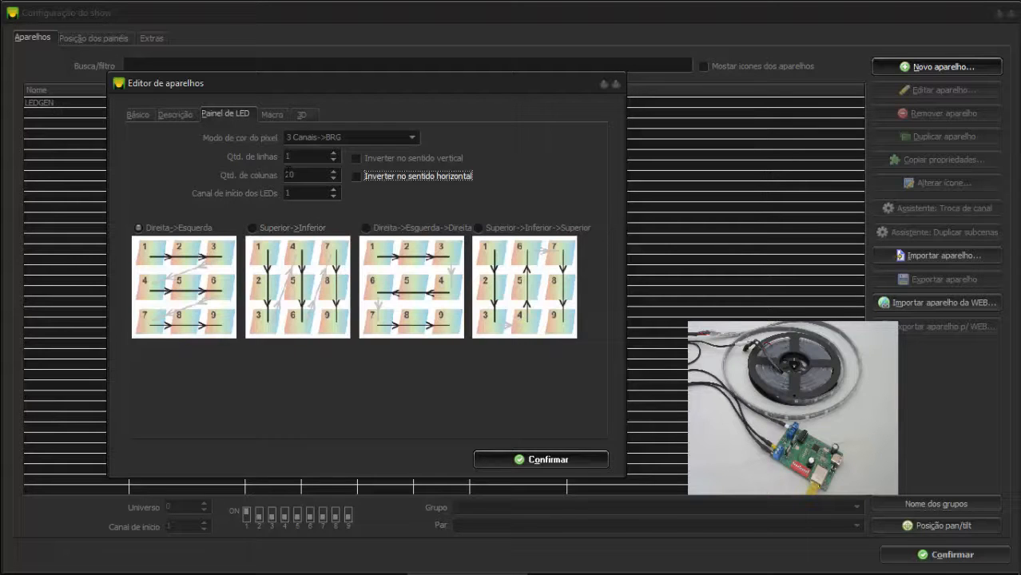
click(509, 457)
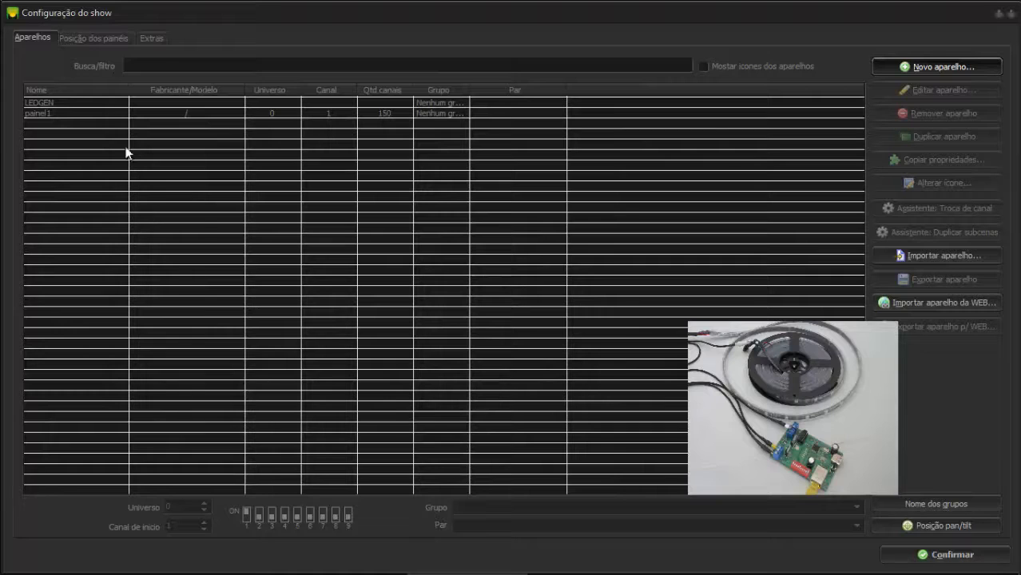
In the panel positions view, move painel1 down to the fifth row of the image area grid.
click(76, 42)
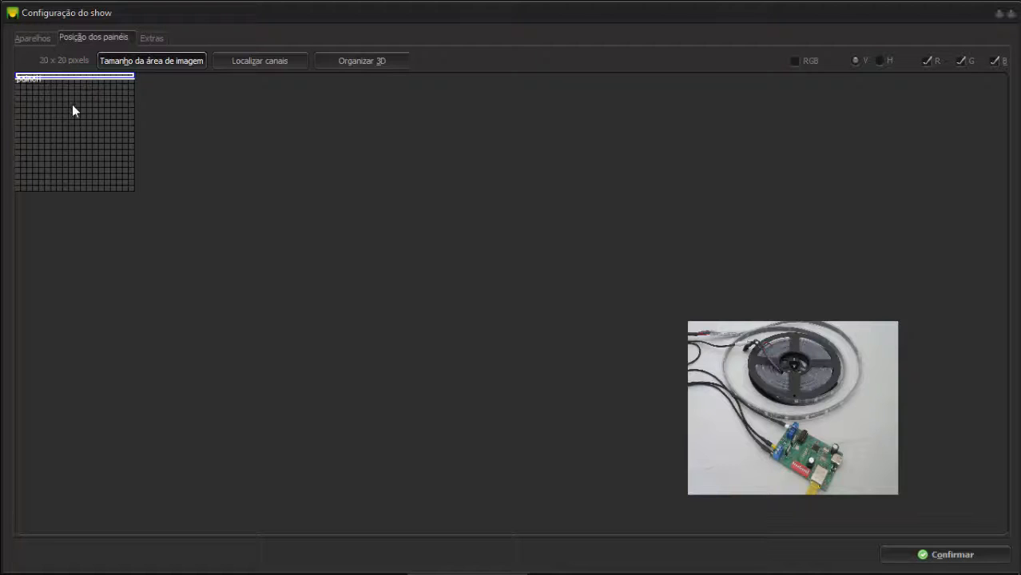
drag(62, 76, 26, 108)
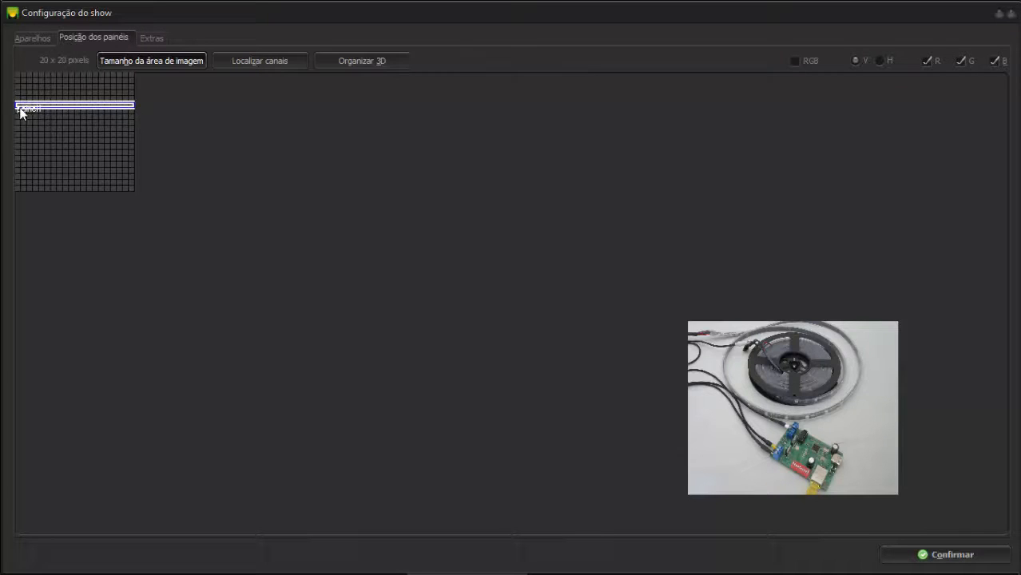
drag(22, 112, 26, 108)
mouse_move(100, 109)
mouse_down()
mouse_move(100, 99)
mouse_move(93, 109)
mouse_up()
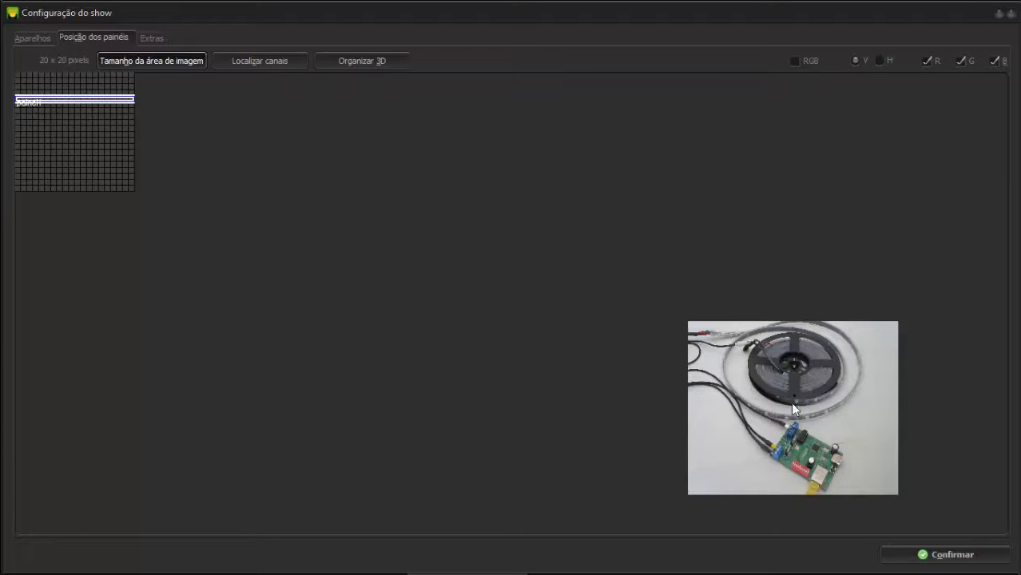
Set the image area size to 50 pixels wide and 10 pixels high.
click(178, 63)
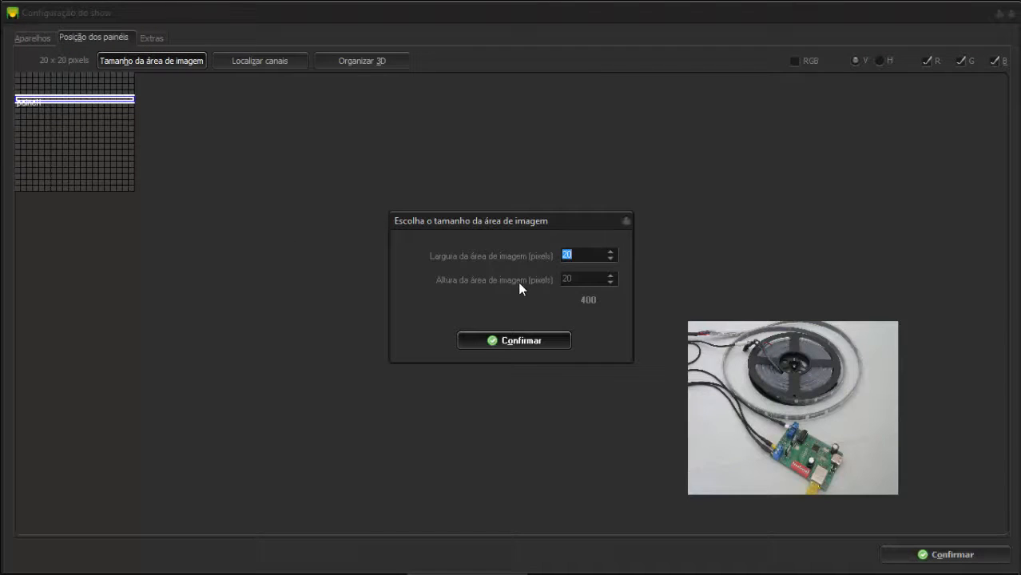
text(50)
key(Tab)
text(10)
click(518, 341)
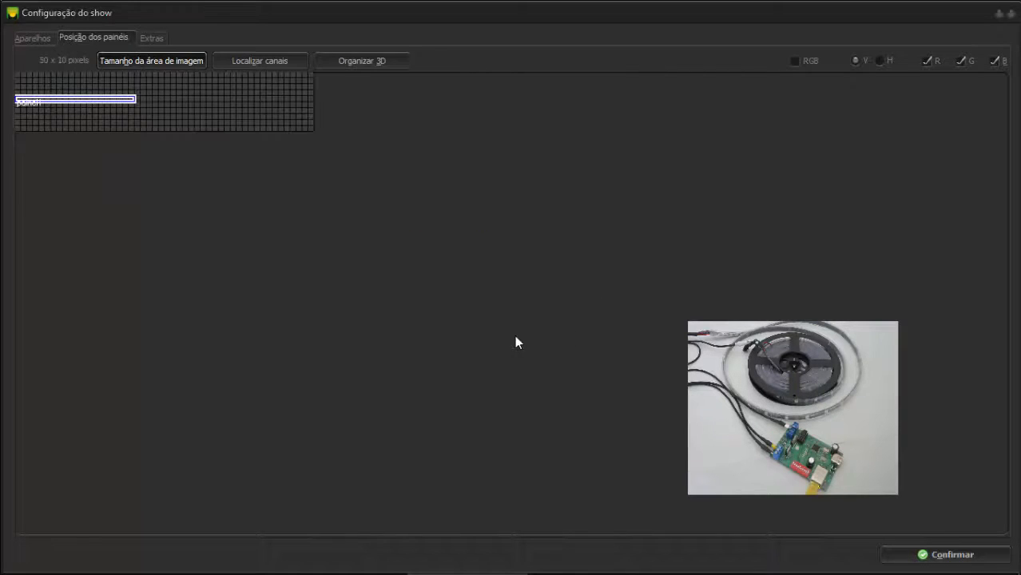
Set the number of columns of painel1 to 50 and open its basic channel and universe settings.
mouse_move(97, 103)
mouse_down()
mouse_move(118, 100)
mouse_move(86, 101)
mouse_up()
double_click(85, 100)
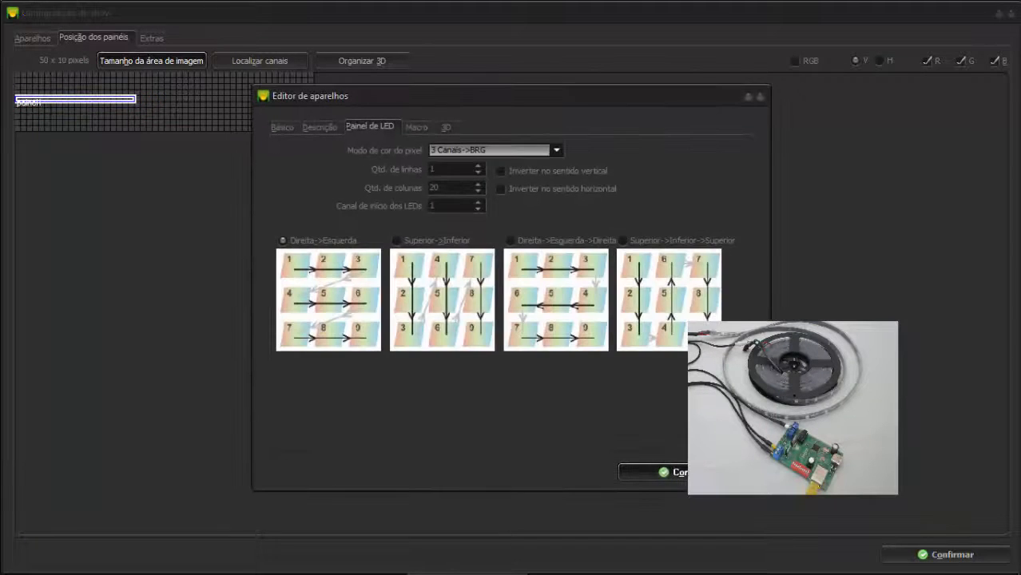
double_click(434, 187)
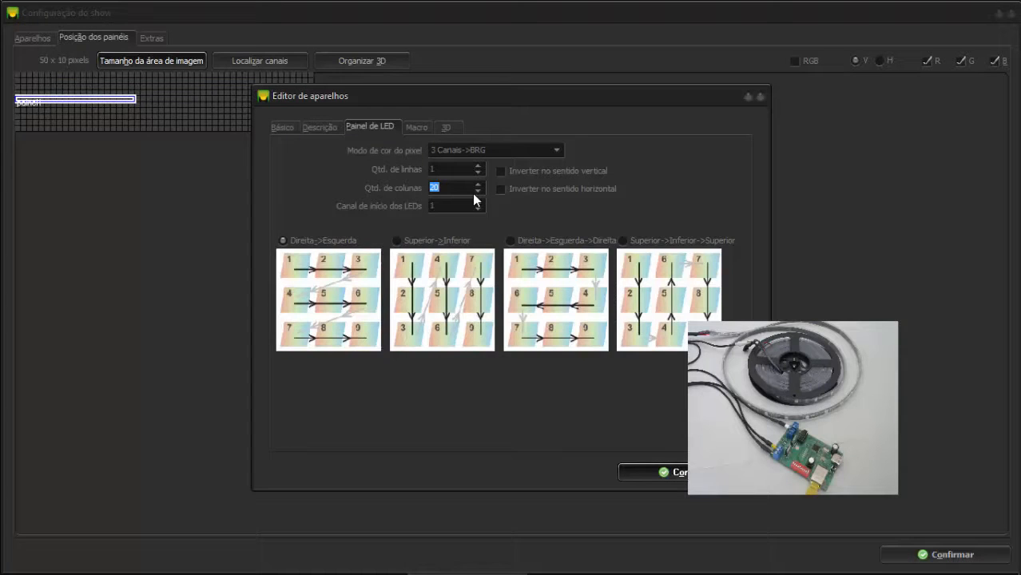
text(50)
key(Tab)
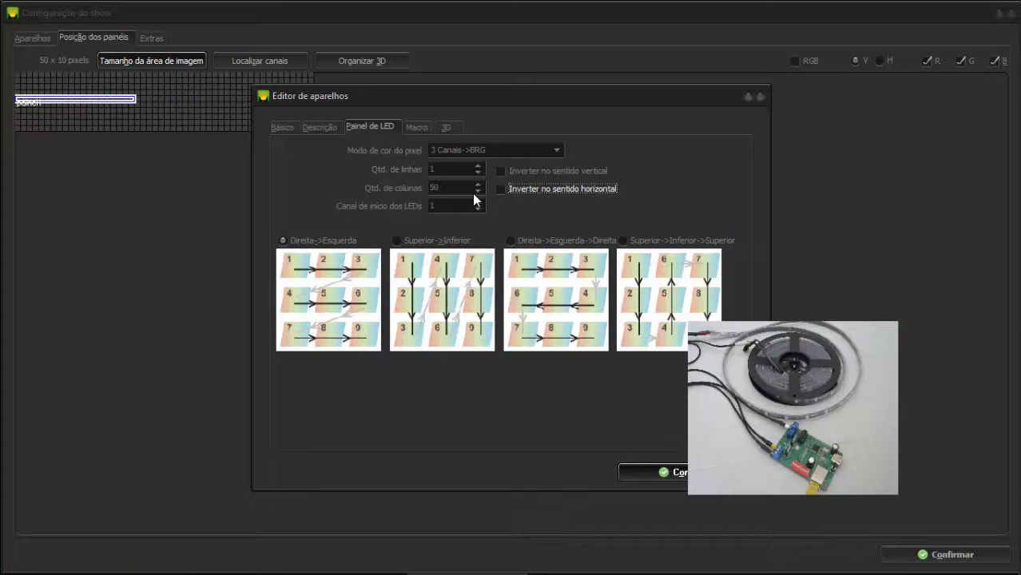
key(shift+Tab)
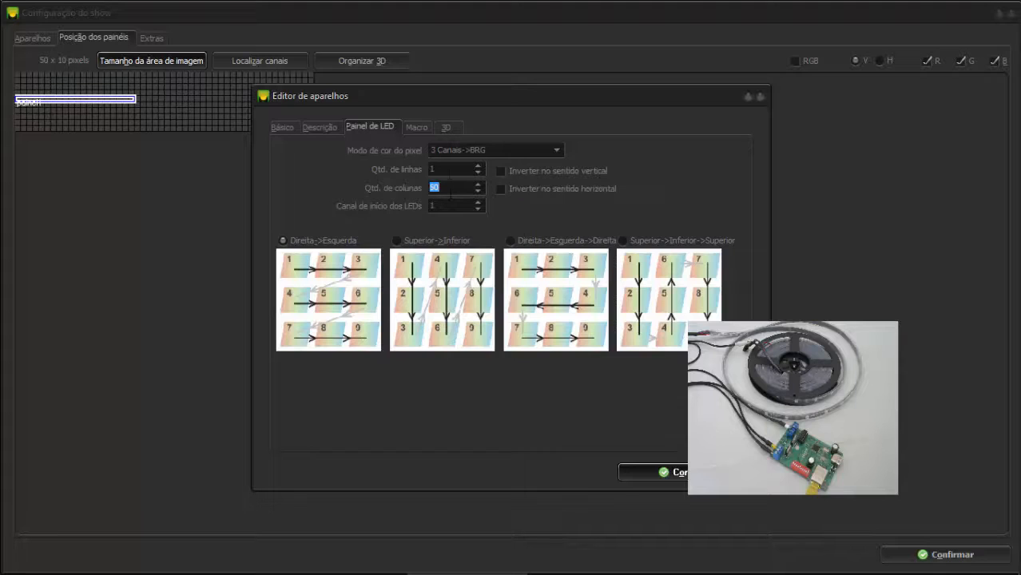
key(shift+Tab)
key(Tab)
click(286, 128)
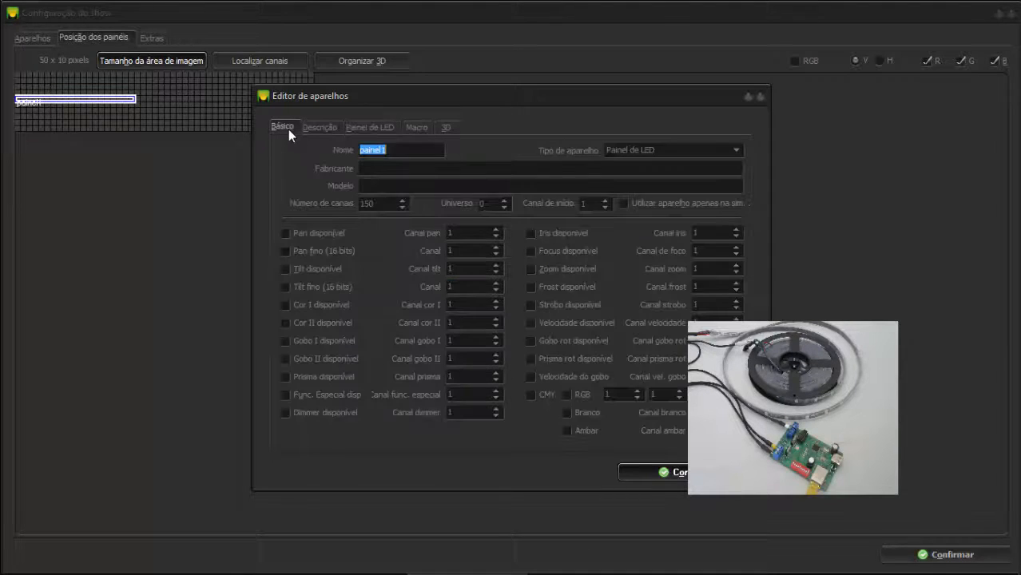
double_click(375, 204)
click(481, 203)
drag(768, 433, 568, 268)
drag(660, 286, 912, 500)
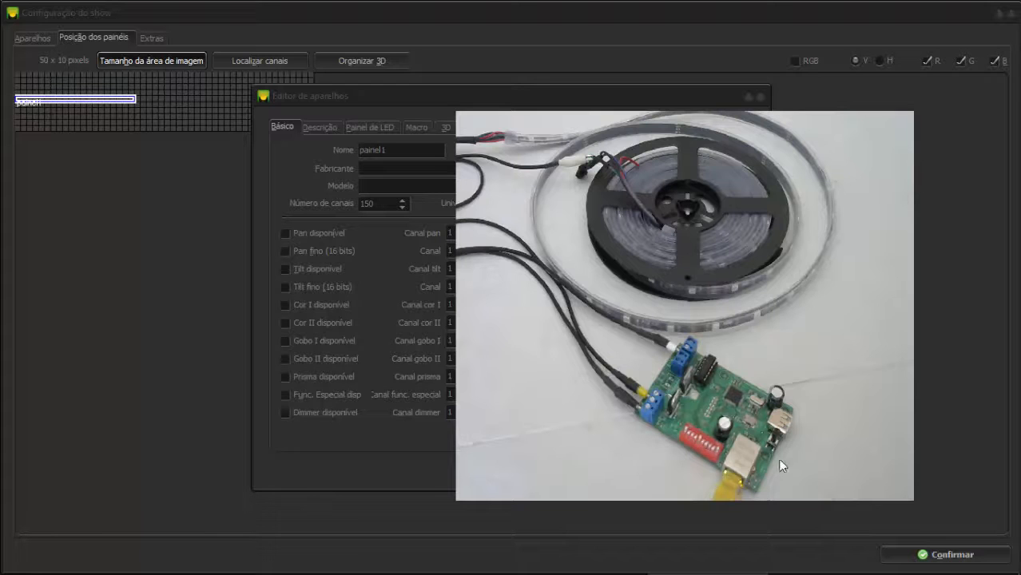
drag(907, 495, 650, 255)
drag(584, 205, 888, 395)
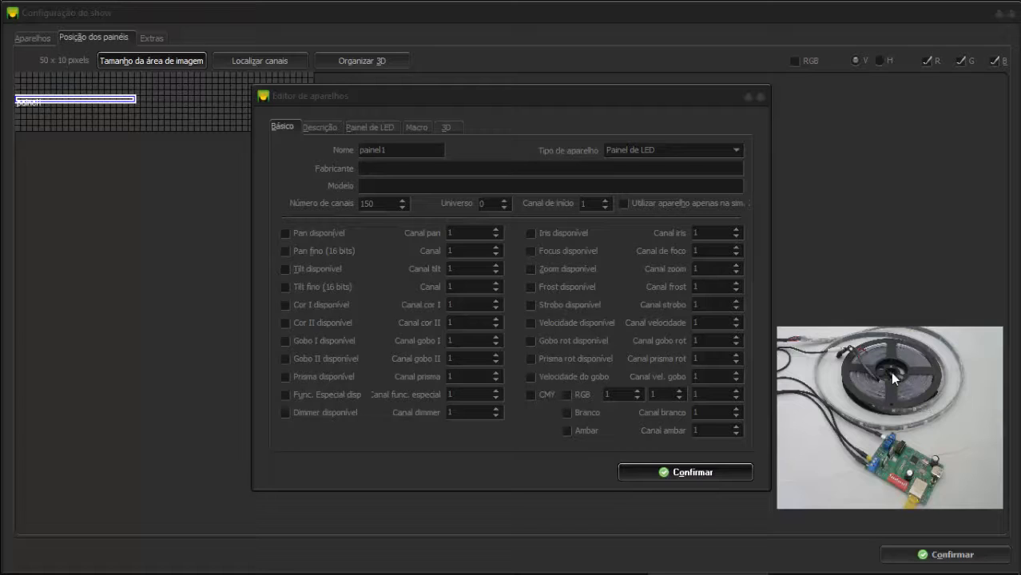
Set the universe of painel1 to 4 and confirm the device changes.
double_click(486, 200)
text(2)
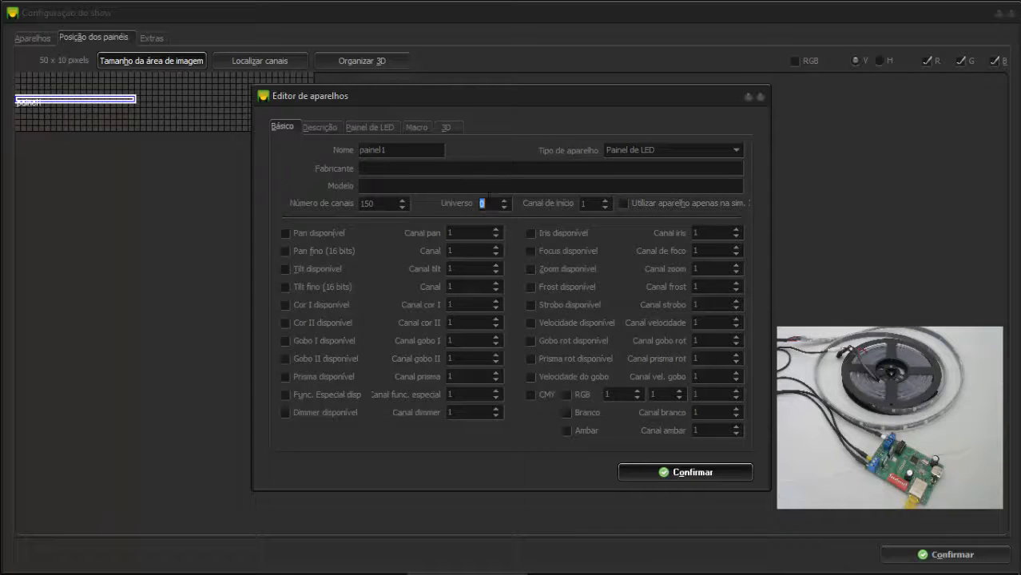
text(4)
click(675, 472)
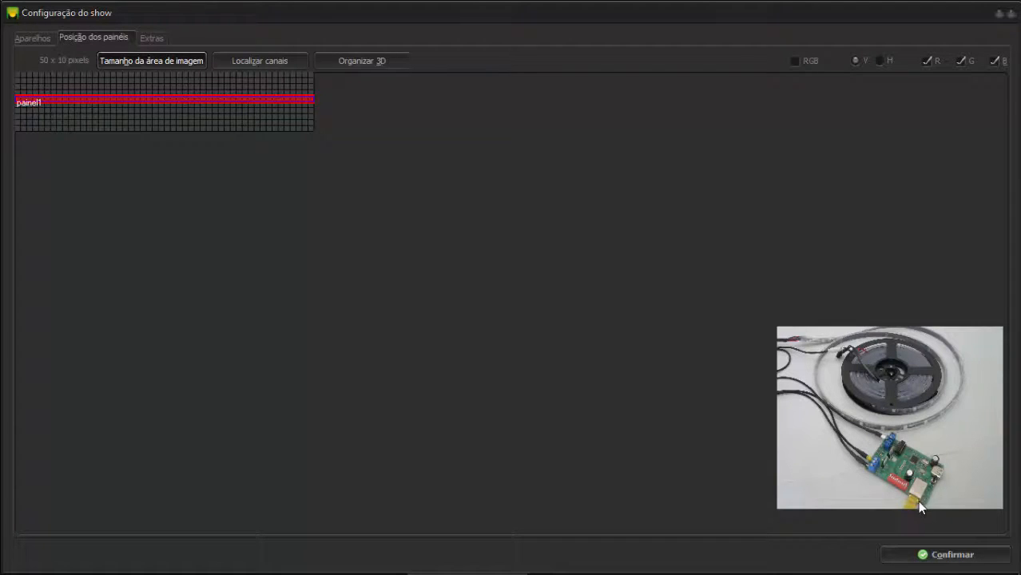
Select painel1 on the grid and review the image area dimensions.
click(137, 97)
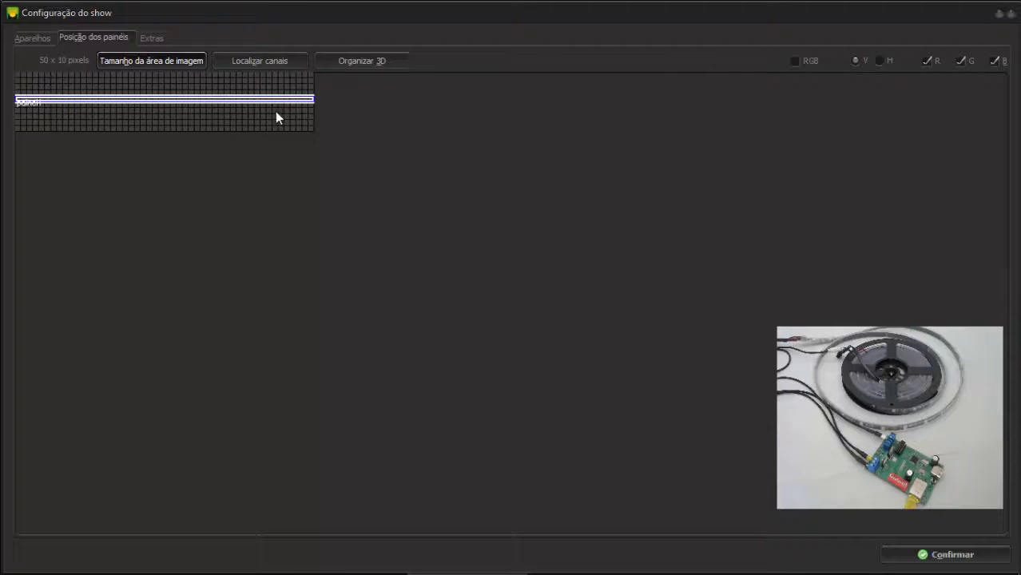
click(154, 60)
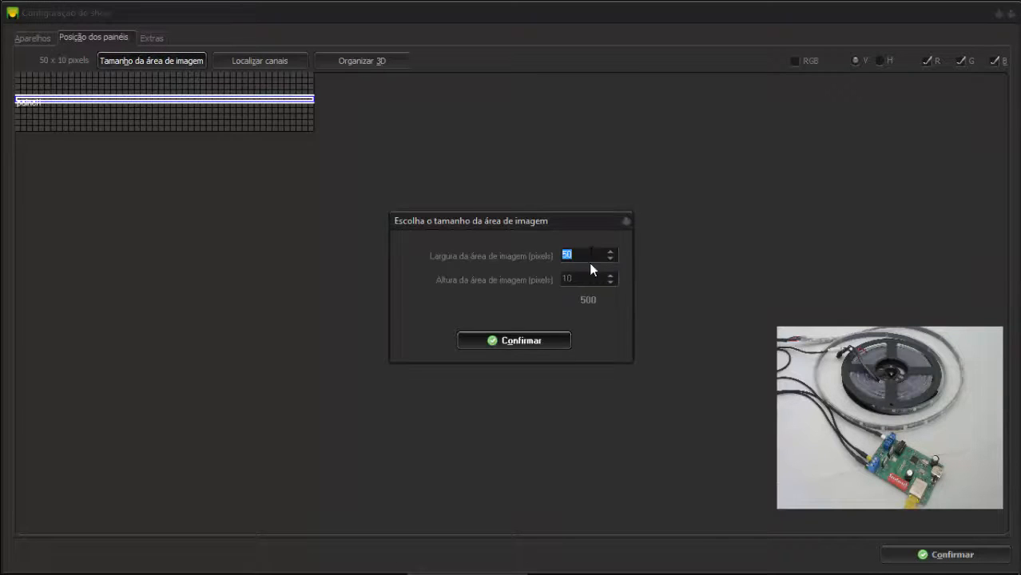
click(508, 339)
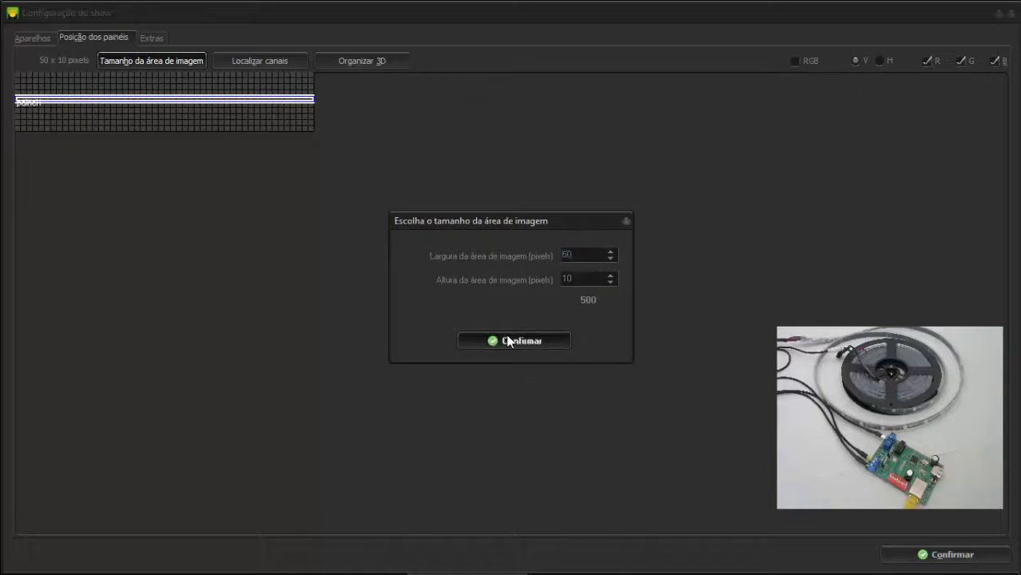
Start the DMX channel locator for the LEDs and set its universe to 4.
click(260, 63)
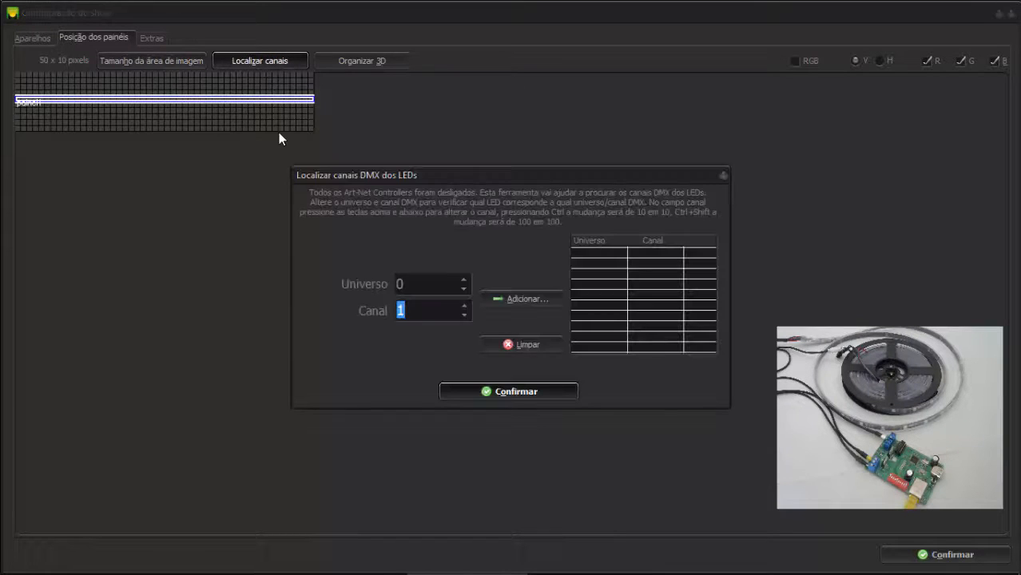
double_click(417, 287)
key(Tab)
key(shift+Tab)
key(Tab)
key(shift+Tab)
key(Tab)
key(shift+Tab)
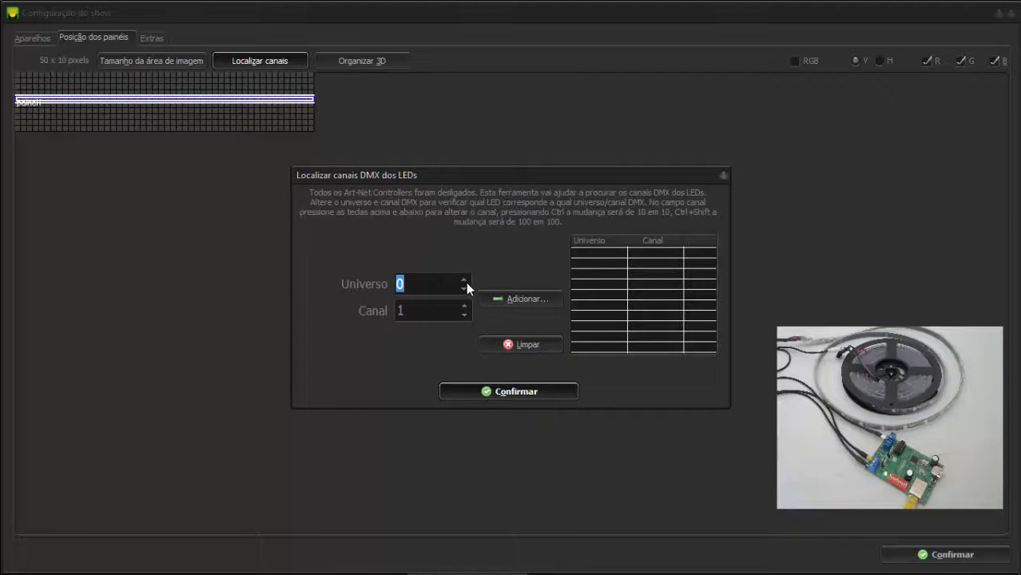
text(4)
Step the locator channel back and forth between 1 and 3 to check the first pixel's colour order.
double_click(409, 311)
key(Up)
key(Up)
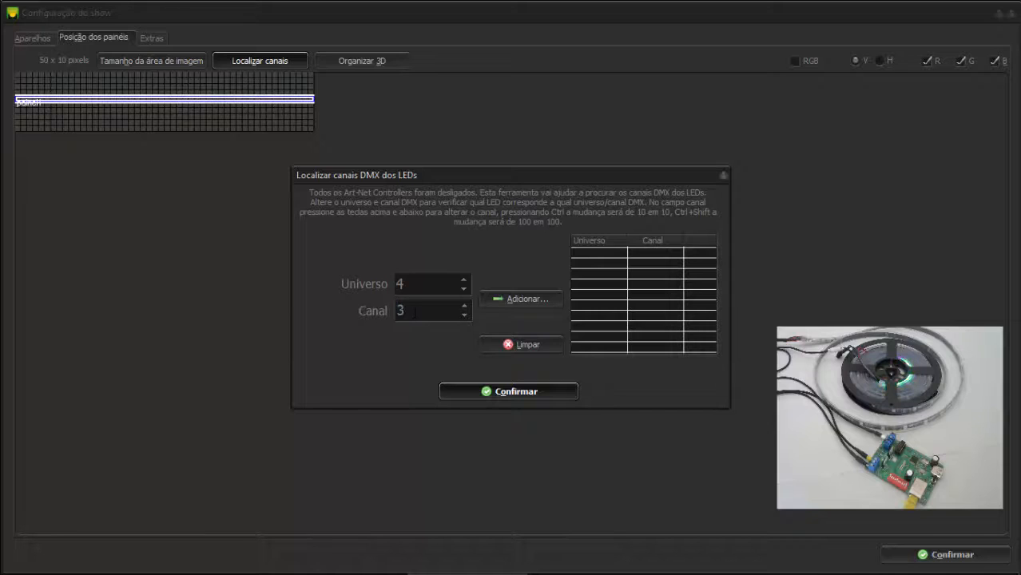
key(Down)
key(Down)
key(Up)
key(Up)
key(Down)
key(Down)
key(Up)
key(Up)
key(Down)
key(Down)
key(Up)
key(Down)
key(Down)
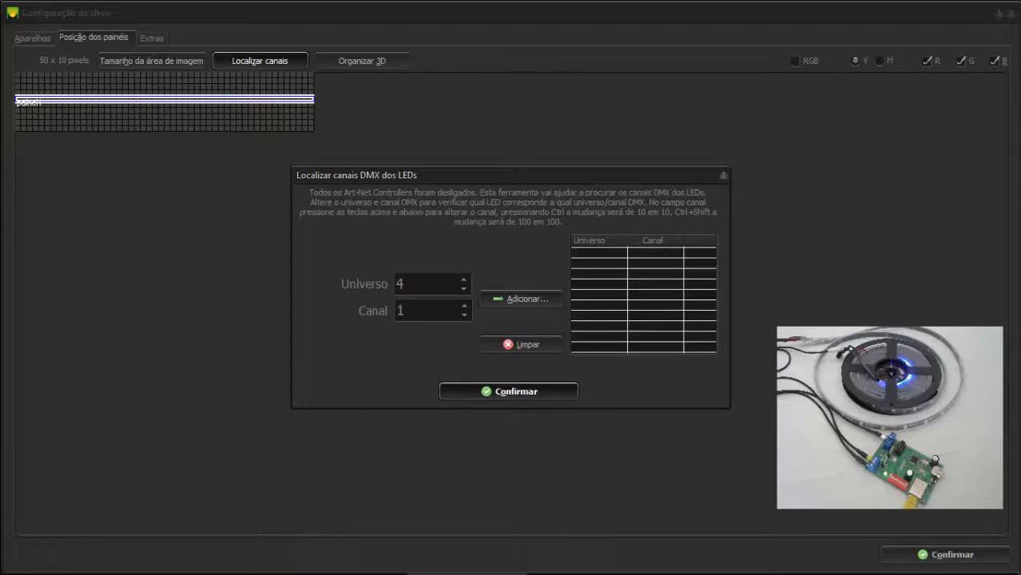
Raise the locator channel on universe 4 progressively up to 151 to follow the lit LEDs along the whole strip.
key(ctrl+Up)
key(ctrl+Up)
key(ctrl+Up)
key(Up)
key(Up)
key(Up)
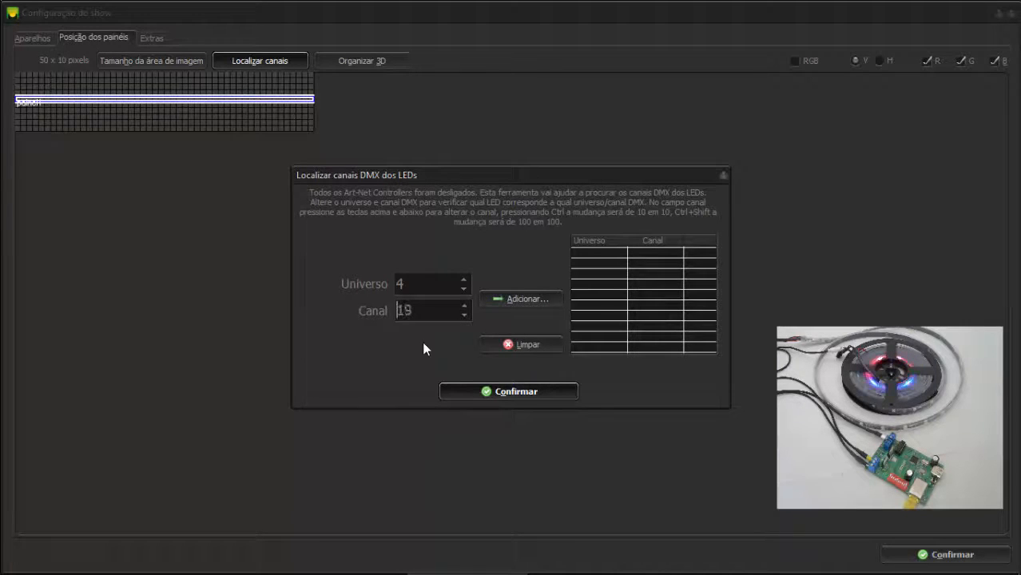
key(Up)
key(Up)
key(Up)
key(Up)
key(Up)
key(Up)
key(Up)
key(Up)
key(Up)
key(Up)
key(Up)
key(Up)
key(Up)
key(Up)
key(Up)
key(Up)
key(Up)
key(Up)
key(Up)
key(Up)
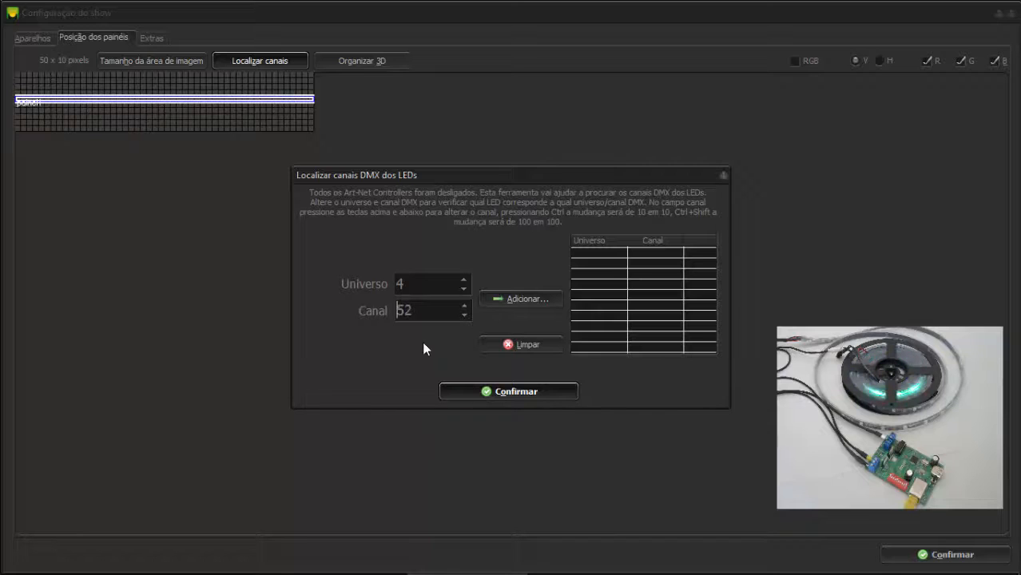
key(ctrl+Up)
key(ctrl+Up)
key(ctrl+Up)
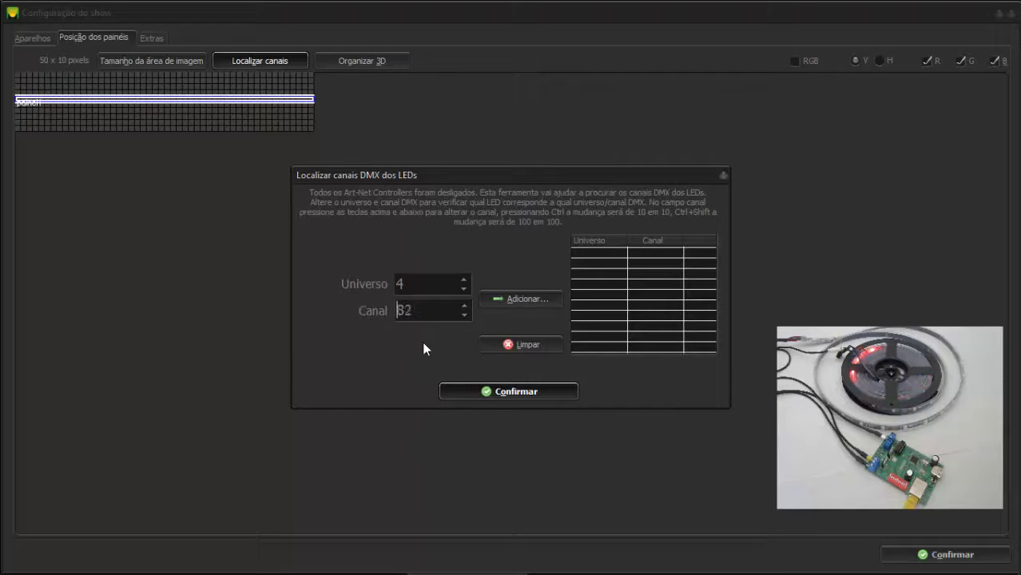
key(Up)
key(Up)
key(Up)
key(Up)
key(Up)
key(Up)
key(Up)
key(Up)
key(Up)
key(Up)
key(Up)
key(Up)
key(Up)
key(Up)
key(Up)
key(Up)
key(Up)
key(Up)
key(Up)
key(Up)
key(Up)
key(Up)
key(Up)
key(Up)
key(Up)
key(Up)
key(Up)
key(Up)
key(Up)
key(Up)
key(Up)
key(Up)
key(Up)
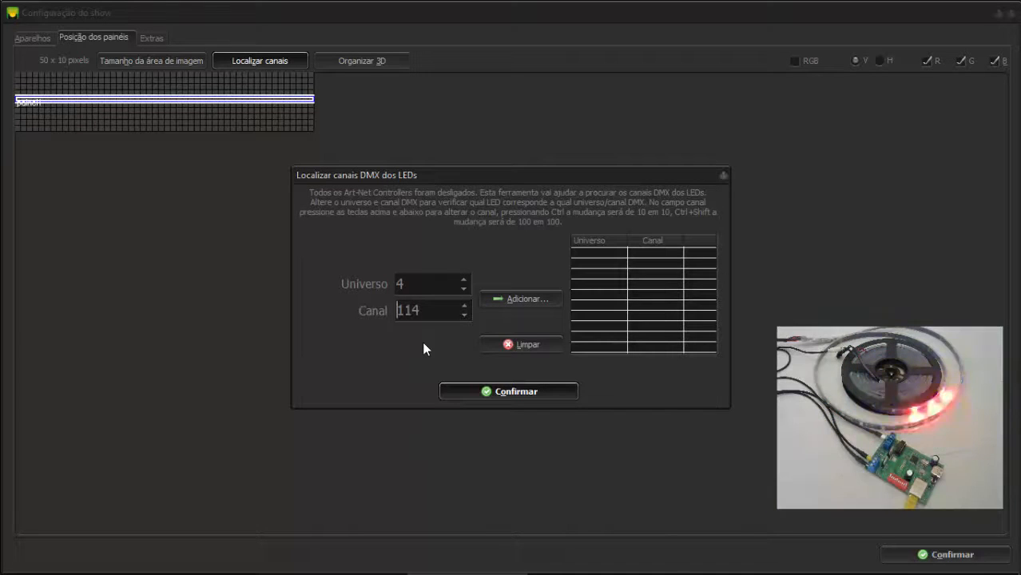
key(Up)
key(Up)
key(Up)
key(Up)
key(Up)
key(Up)
key(Up)
key(Up)
key(Up)
key(Up)
key(Up)
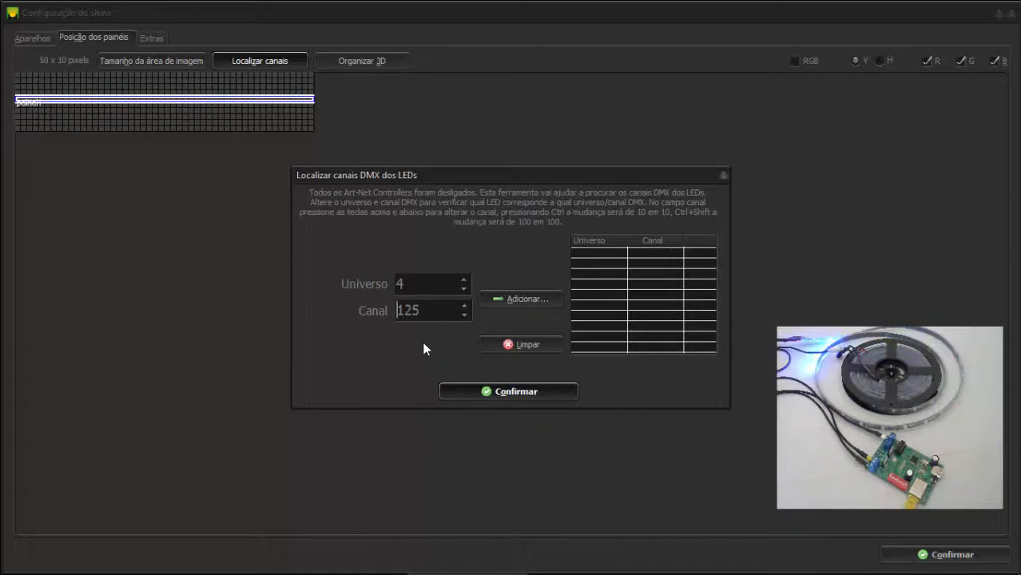
key(Up)
key(Up)
key(Up)
key(Up)
key(Up)
key(Up)
key(Up)
key(Up)
key(Up)
key(Up)
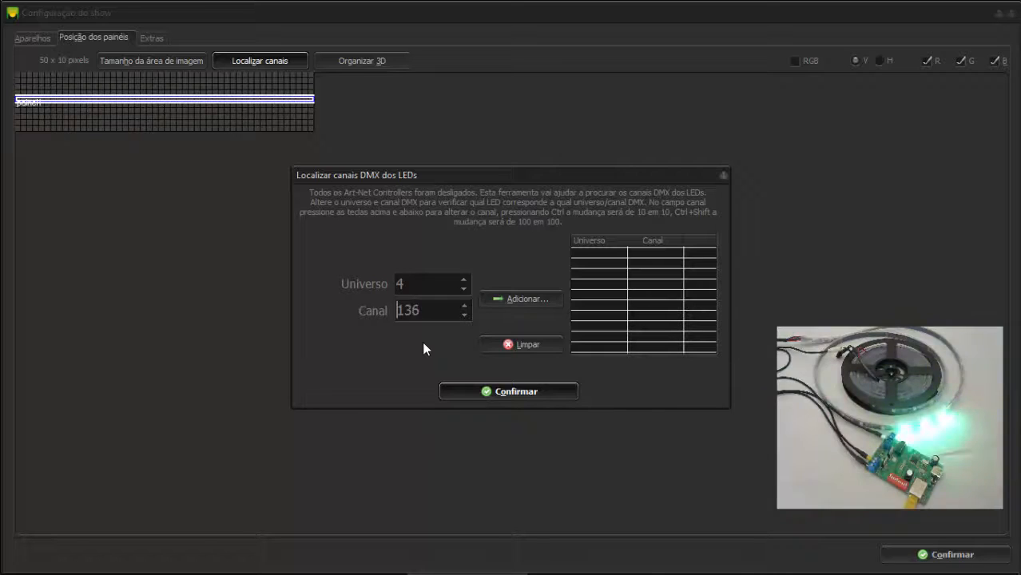
key(Up)
key(Up)
key(Up)
key(Up)
key(Up)
key(Up)
key(Up)
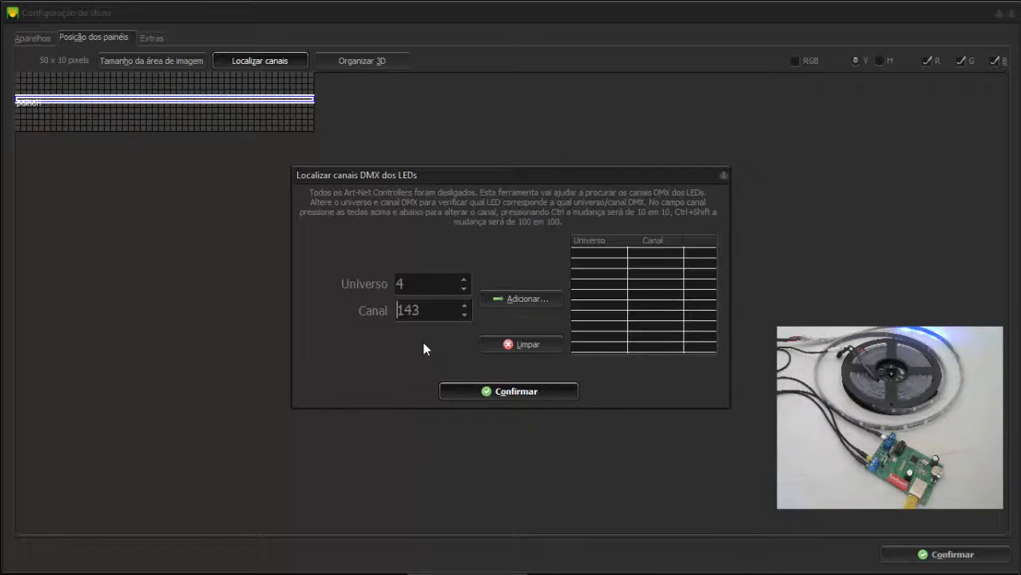
key(Up)
key(Up)
key(Up)
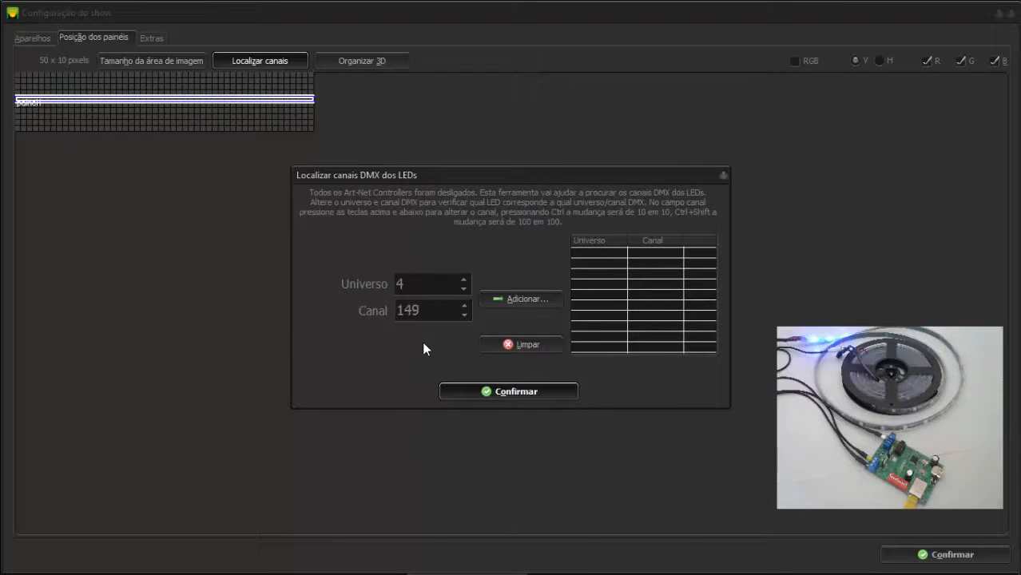
key(Up)
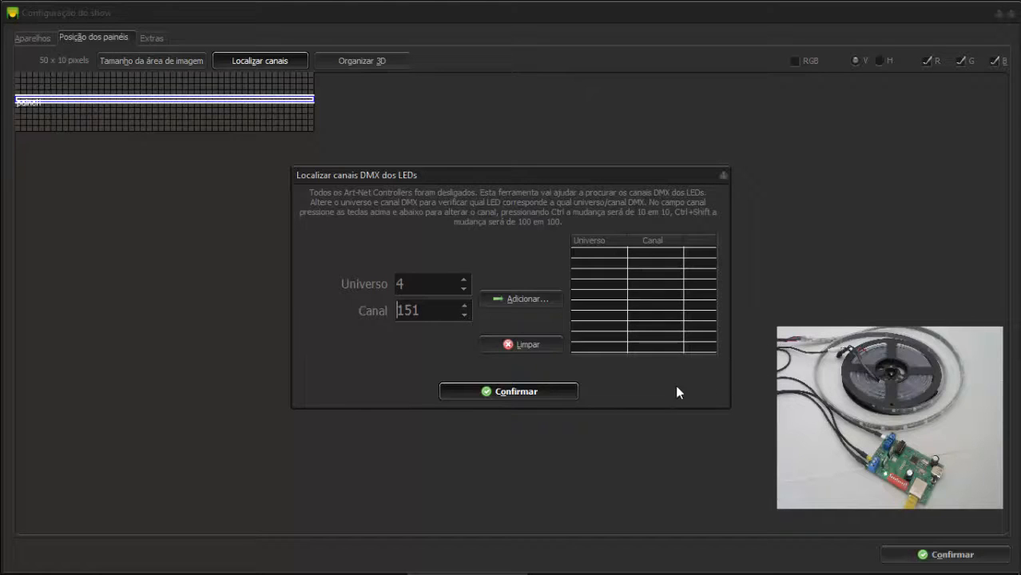
Step the locator channel back and forth between 148 and 150 to check the colours of the strip's last pixel.
key(Down)
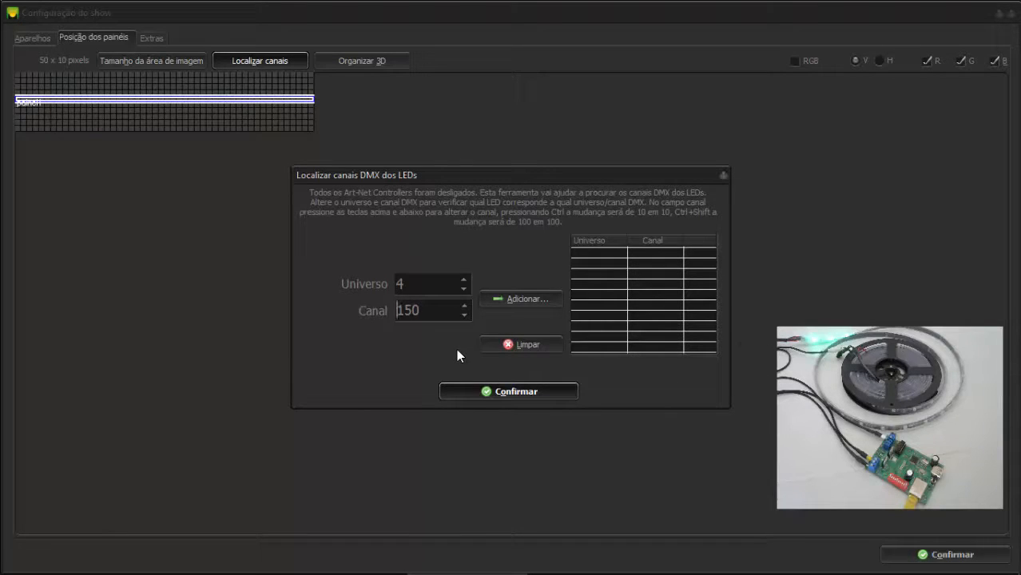
key(Down)
key(Down)
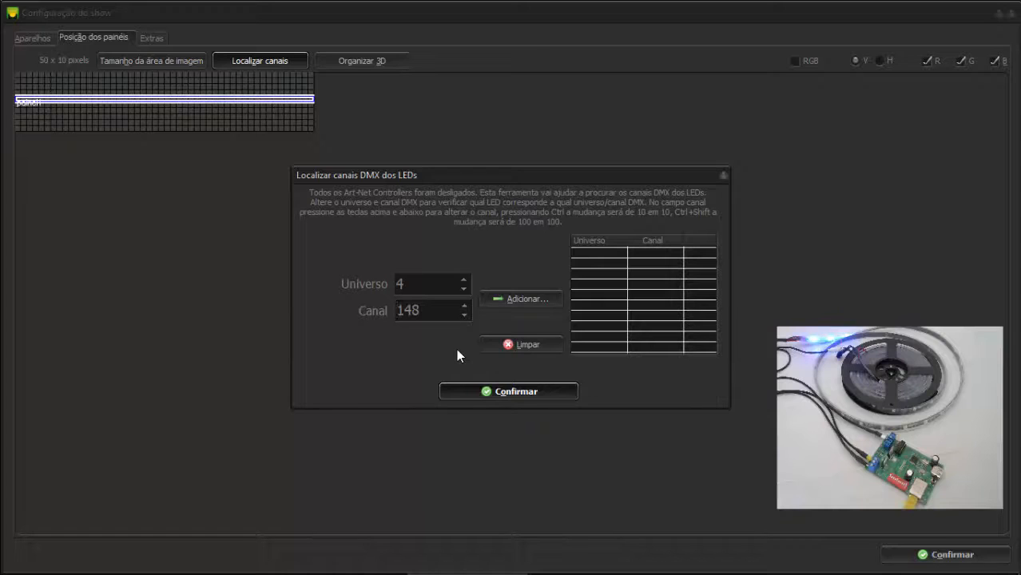
key(Up)
key(Up)
key(Down)
Trace the strip backwards by running the locator channel from 142 down to 35, and close the channel locator.
key(BackSpace)
text(2)
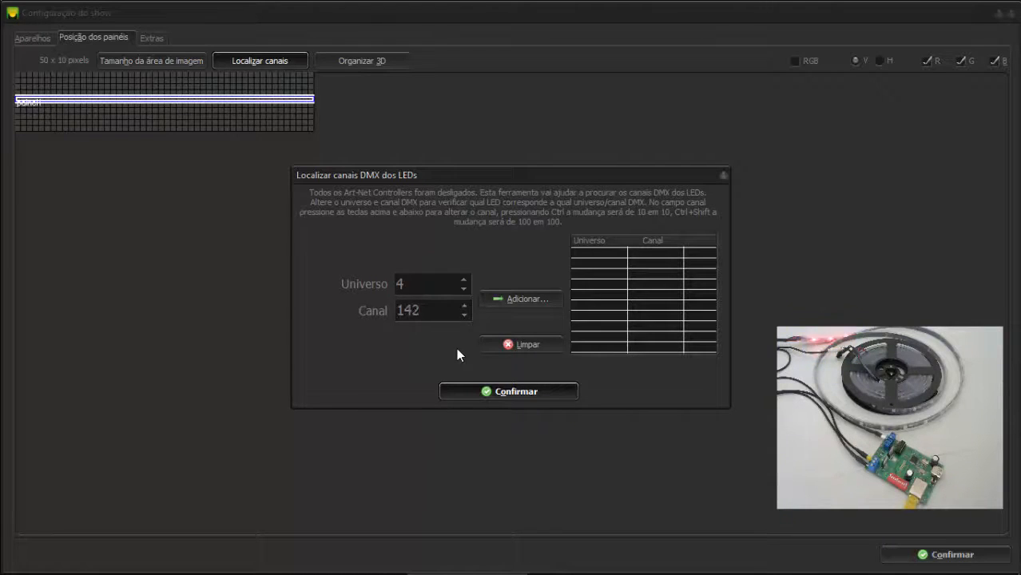
key(ctrl+Down)
key(Down)
key(Down)
key(ctrl+Down)
key(ctrl+Down)
key(Down)
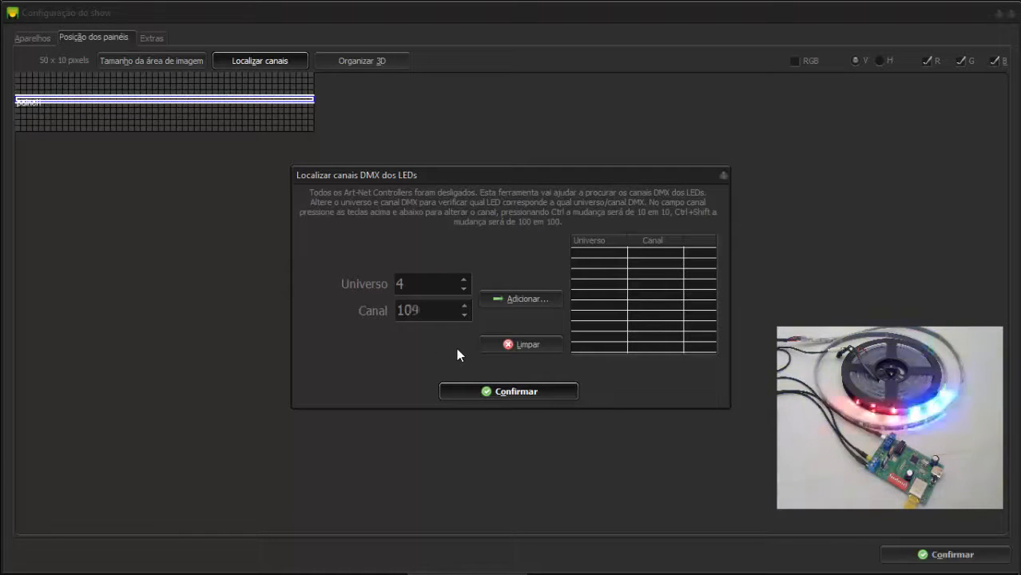
key(ctrl+Down)
key(Down)
key(ctrl+Down)
key(ctrl+Down)
key(Down)
key(Down)
key(Down)
key(Down)
key(Down)
key(Down)
key(Down)
key(Down)
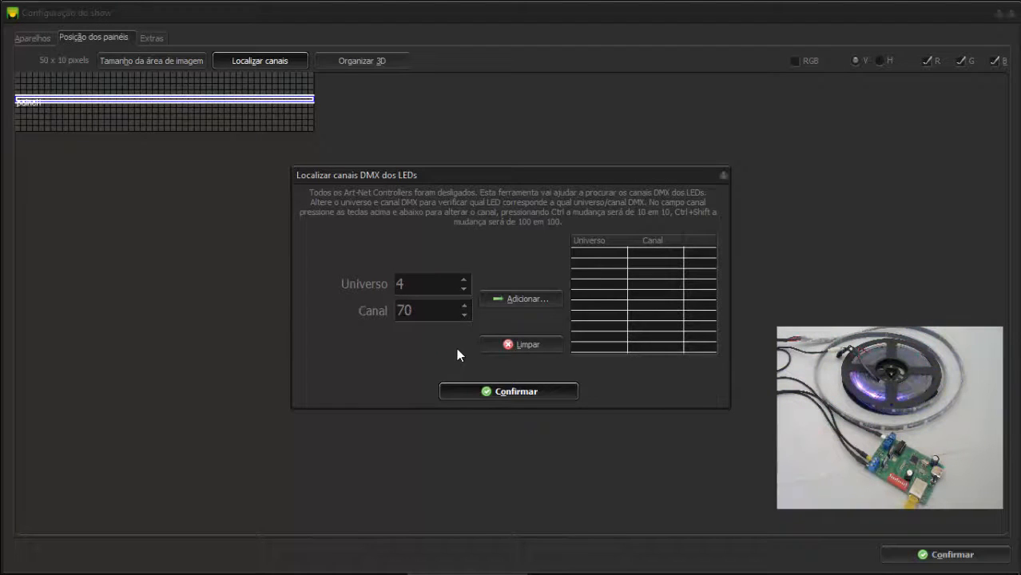
key(Down)
key(Down)
key(Down)
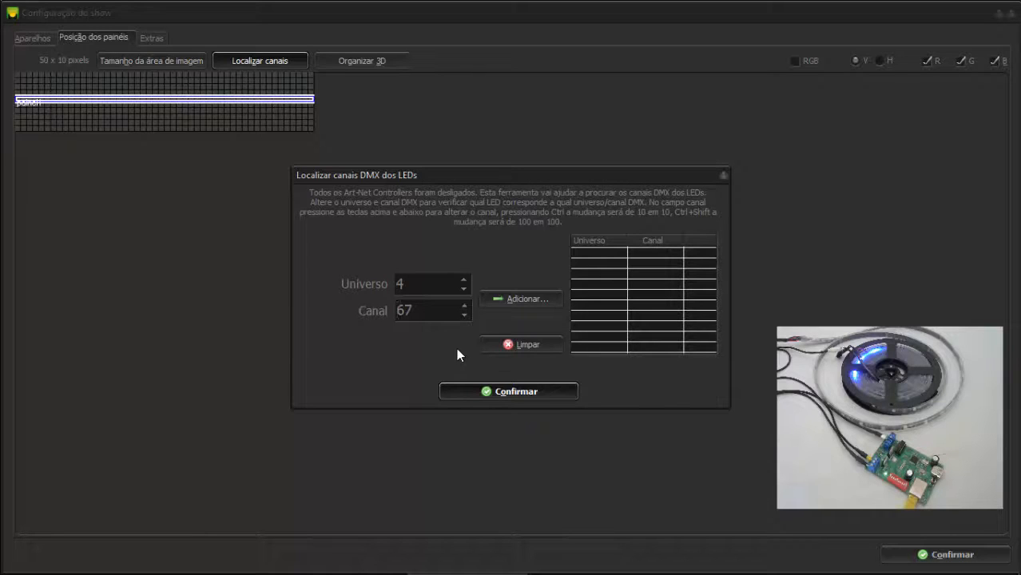
key(Down)
key(Down)
key(Down)
key(Down)
key(Down)
key(Down)
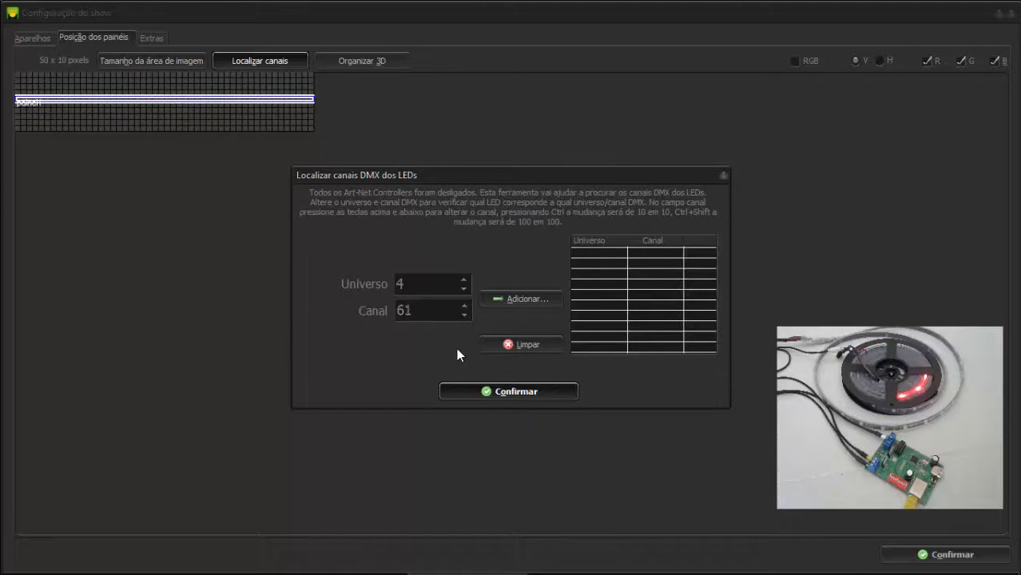
key(Down)
key(Down)
key(Down)
key(Down)
key(Down)
key(Down)
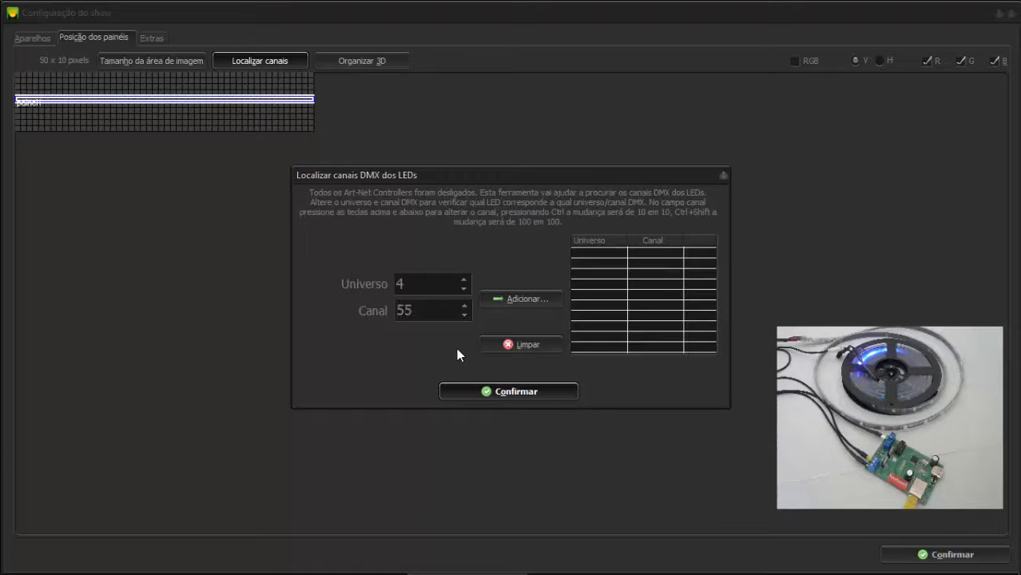
key(Down)
key(Down)
key(Down)
key(Down)
key(Down)
key(Down)
key(Down)
key(Down)
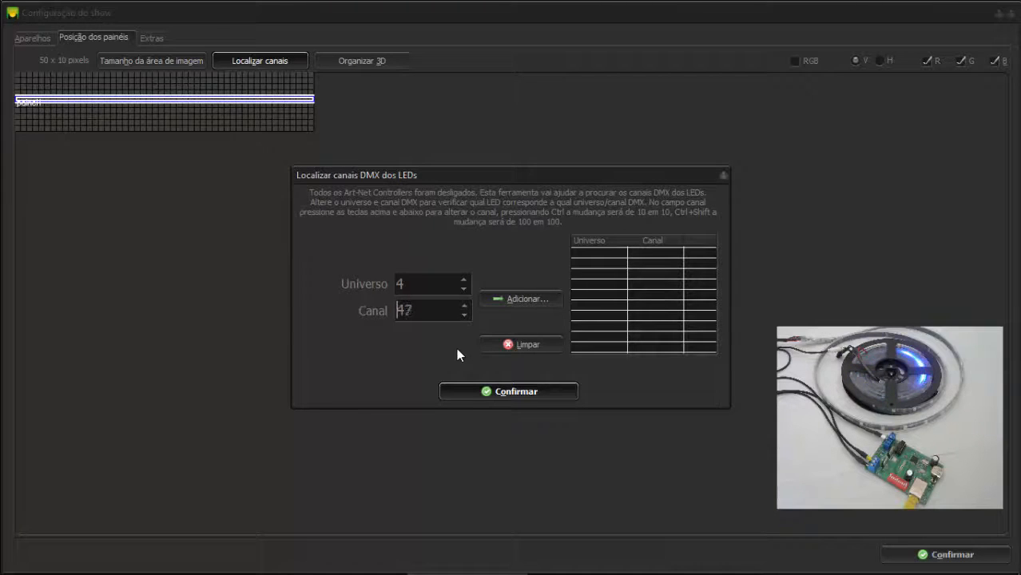
key(Down)
key(Down)
key(Down)
key(Down)
key(Down)
key(Down)
key(Down)
key(Down)
key(Down)
key(Down)
key(Down)
key(Down)
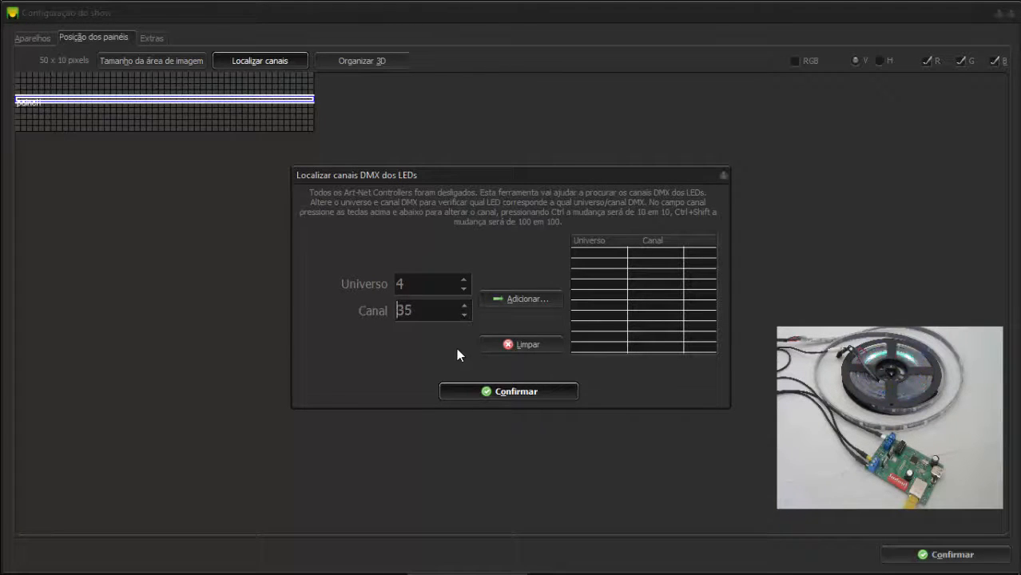
click(482, 392)
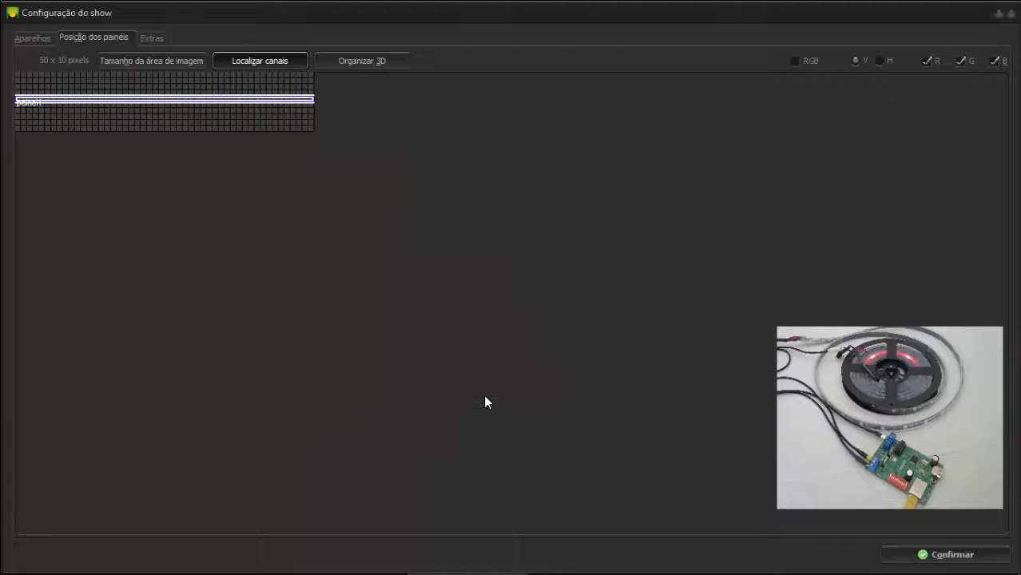
Select painel1 on the grid and review the 3D arrangement options without applying them.
click(159, 99)
mouse_move(150, 100)
mouse_down()
mouse_move(147, 90)
mouse_move(146, 100)
mouse_up()
click(354, 64)
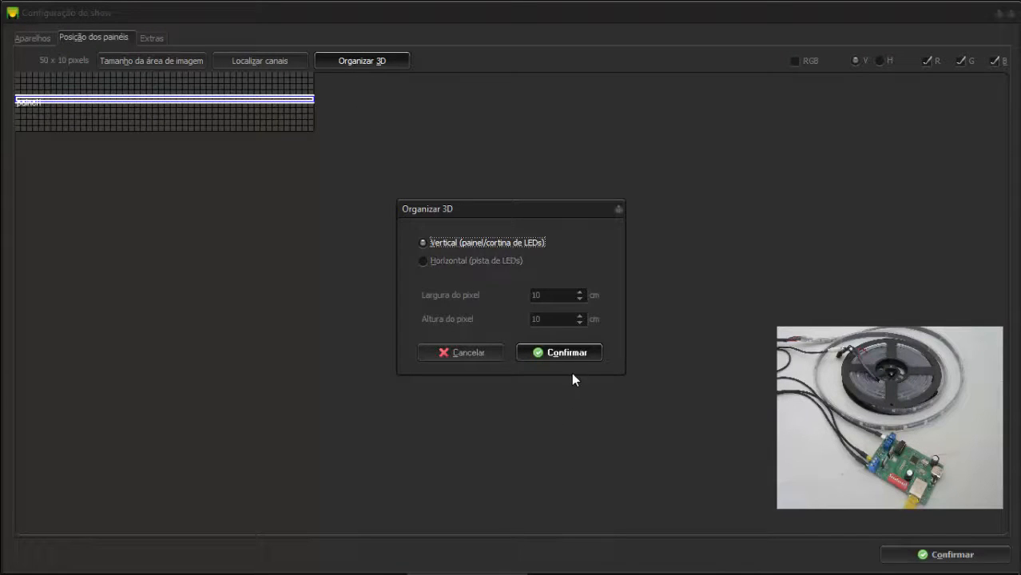
click(463, 354)
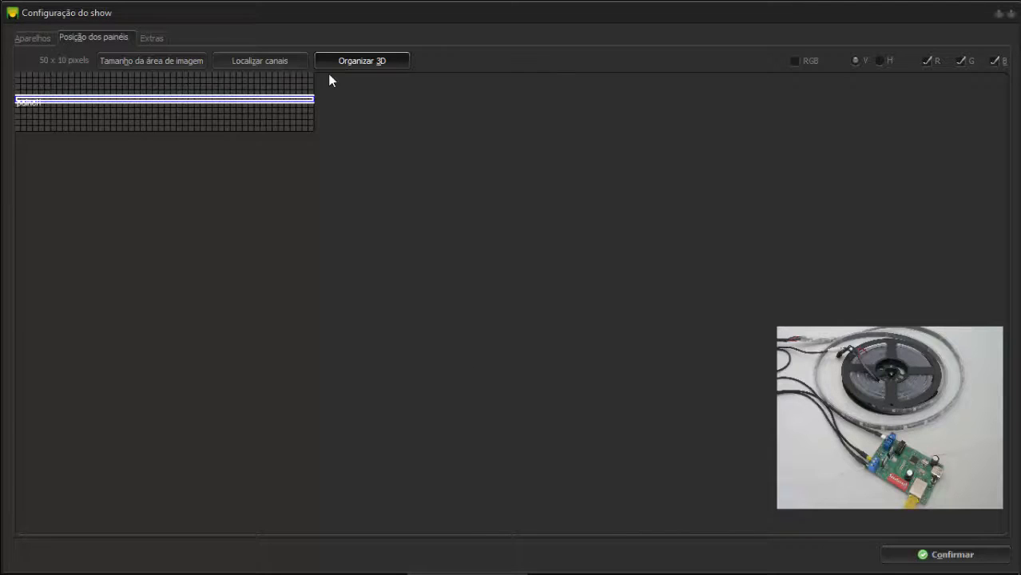
Show the RGB test pattern, move painel1 up one row, and compare the horizontal stripes with the vertical ones.
click(805, 62)
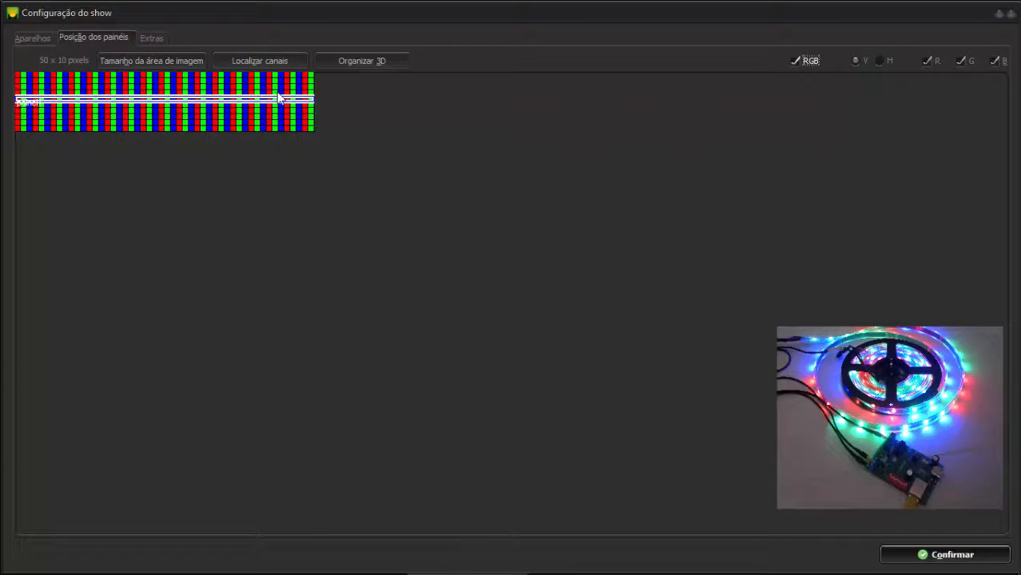
mouse_move(228, 103)
mouse_down()
mouse_move(230, 95)
mouse_move(223, 102)
mouse_up()
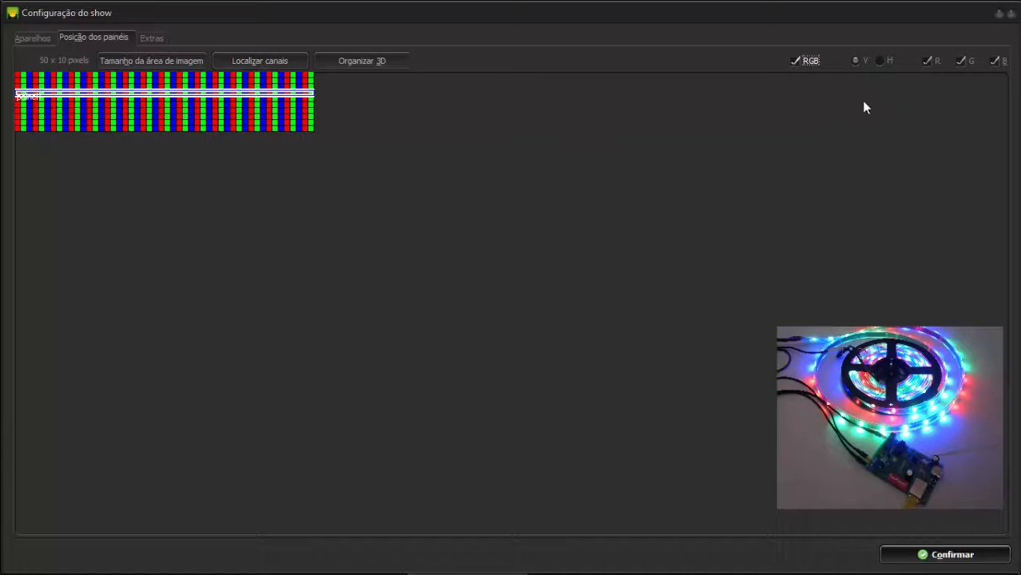
click(878, 62)
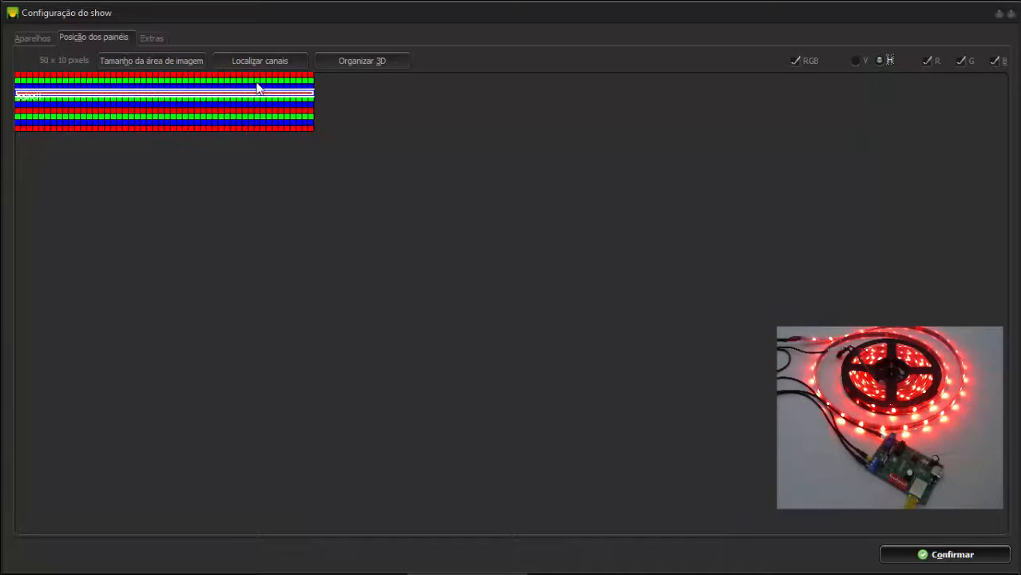
click(859, 61)
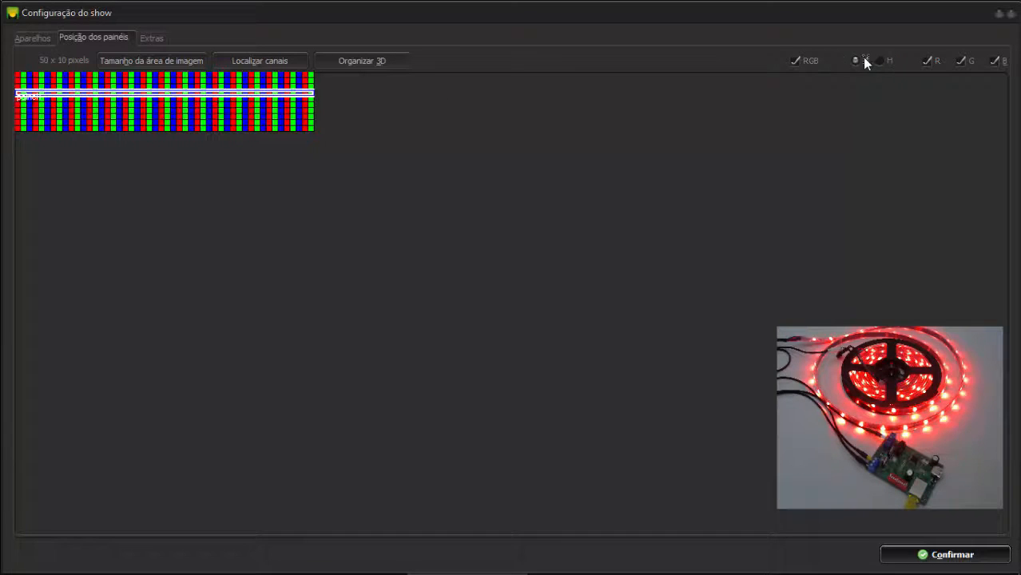
Limit the RGB test pattern to blue only and move painel1 down one row to check the strip's output.
click(928, 60)
click(970, 64)
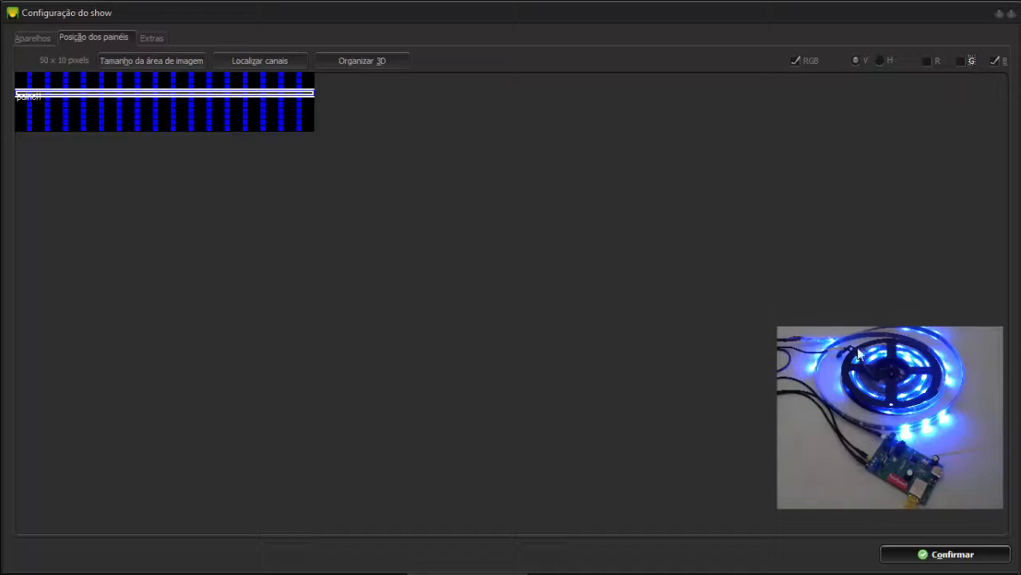
mouse_move(294, 94)
mouse_down()
mouse_move(289, 108)
mouse_move(276, 100)
mouse_up()
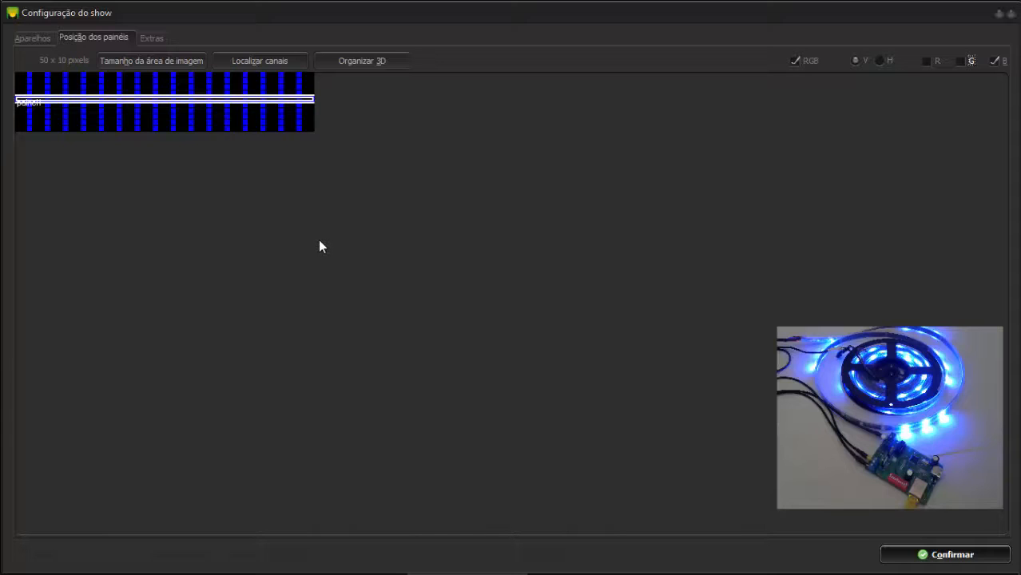
Turn off the RGB test pattern, move painel1 up one row and confirm the show configuration.
click(812, 64)
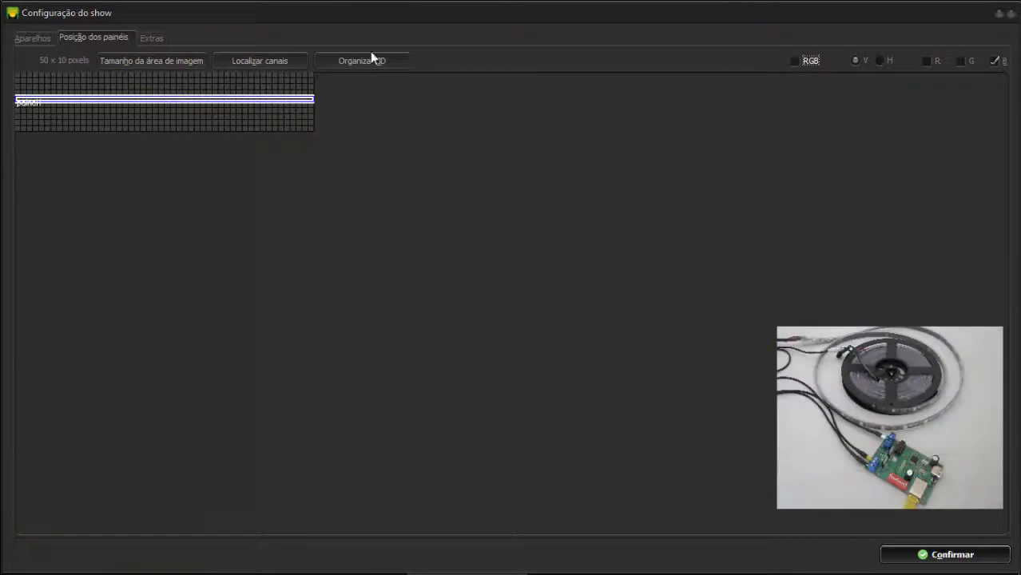
drag(138, 101, 139, 89)
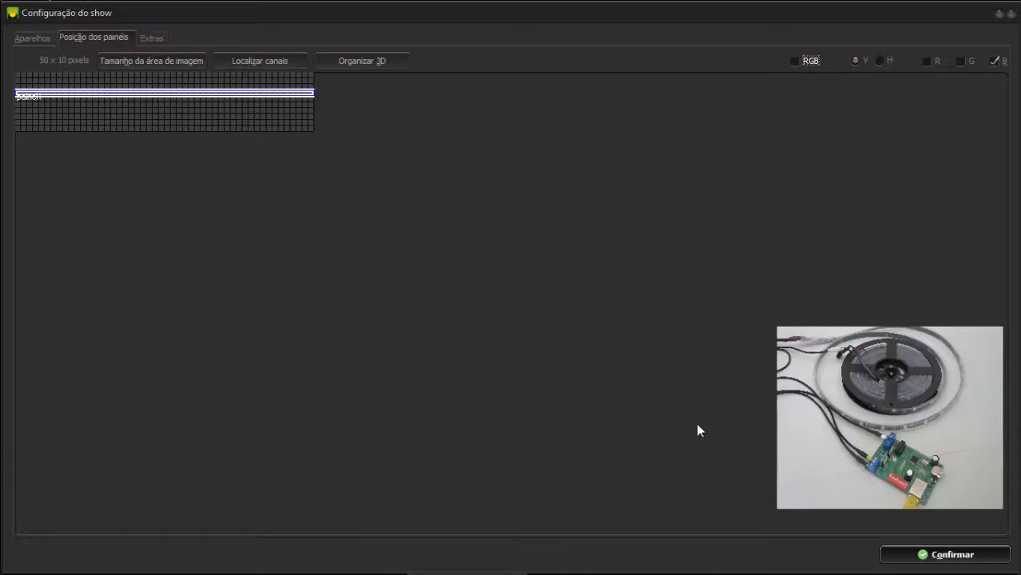
click(920, 552)
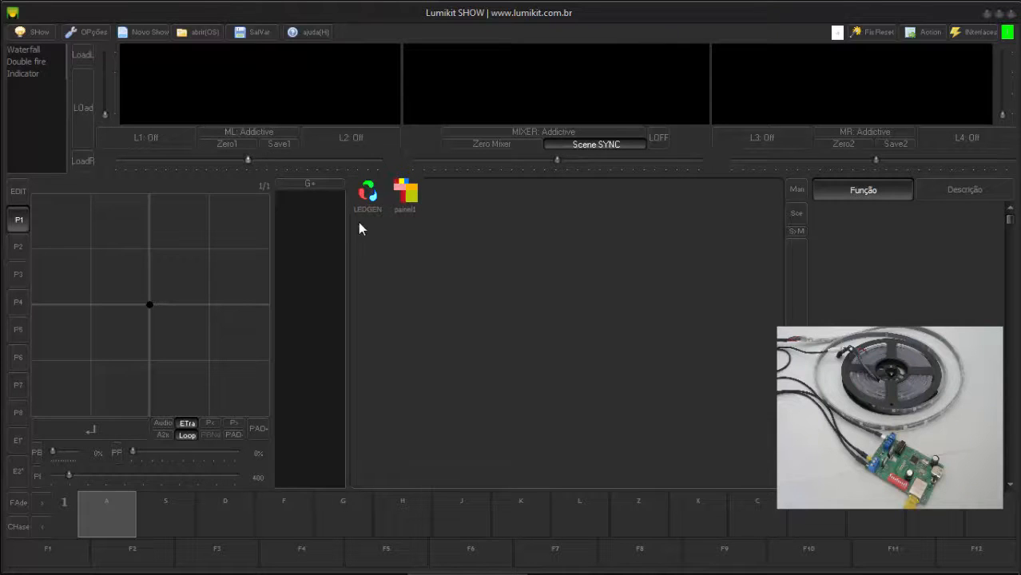
Open the effect settings for layer L1, assign the Radar effect and look over its step and speed settings.
click(174, 139)
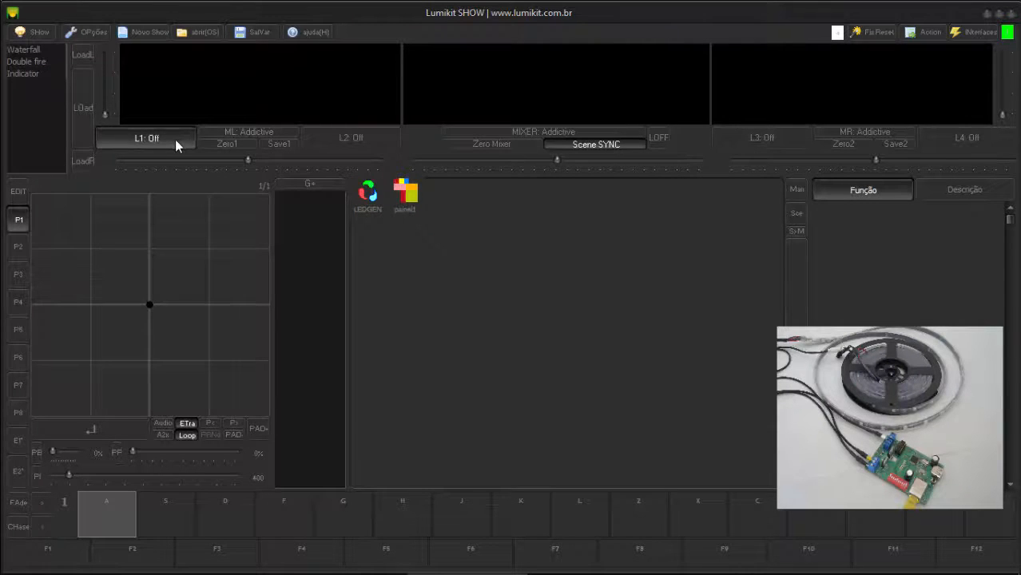
drag(420, 145, 197, 200)
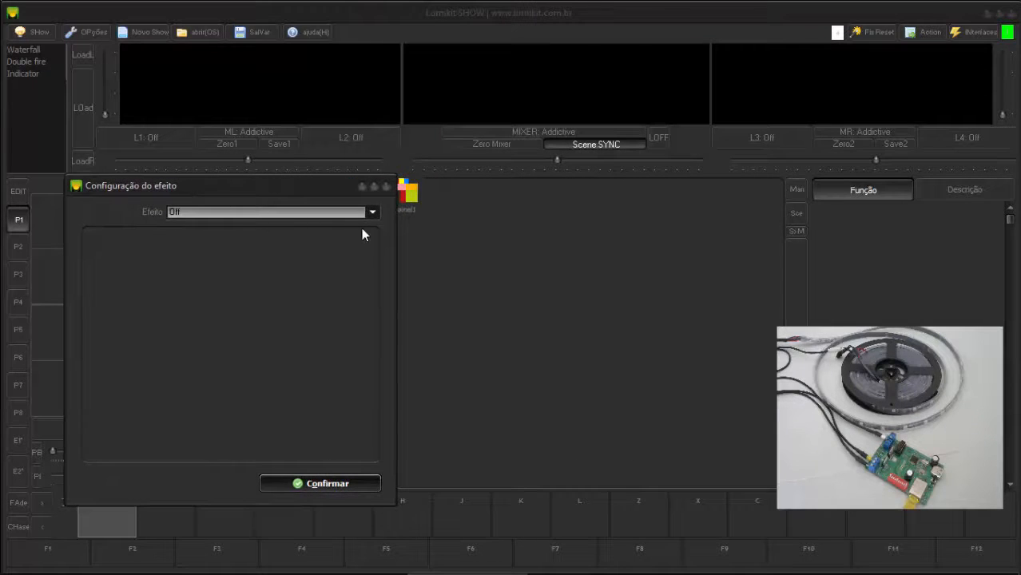
click(373, 212)
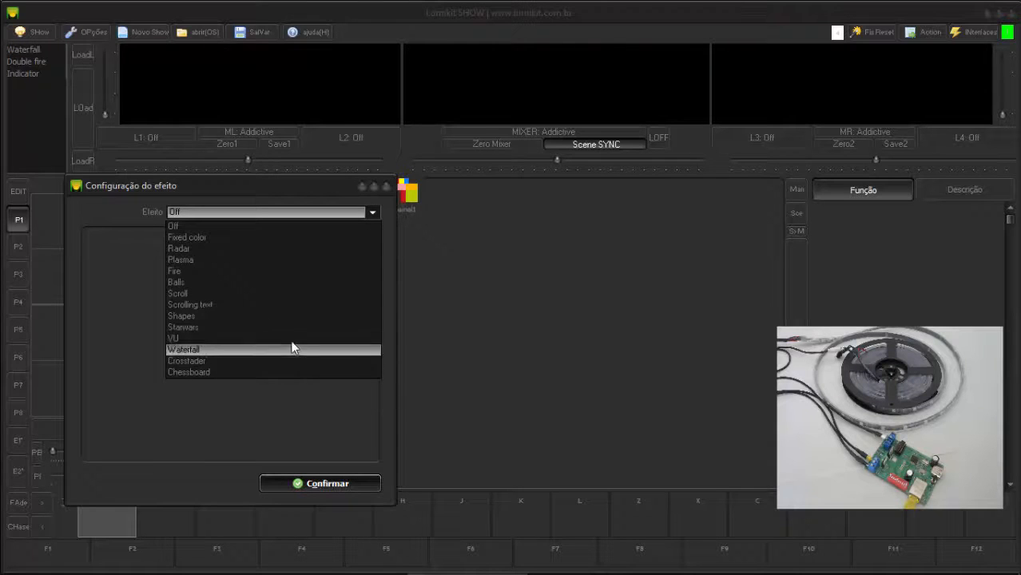
click(257, 248)
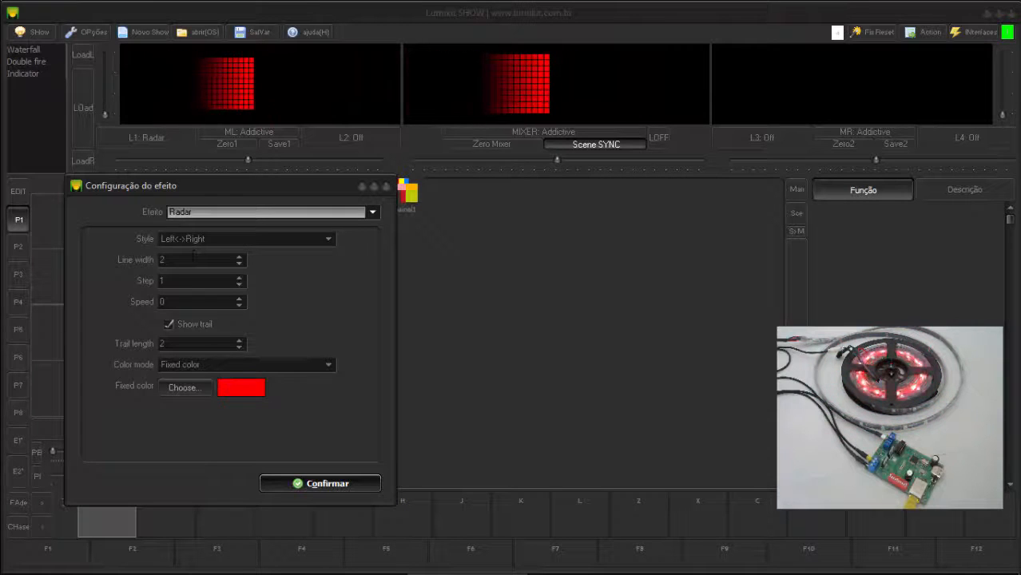
double_click(187, 280)
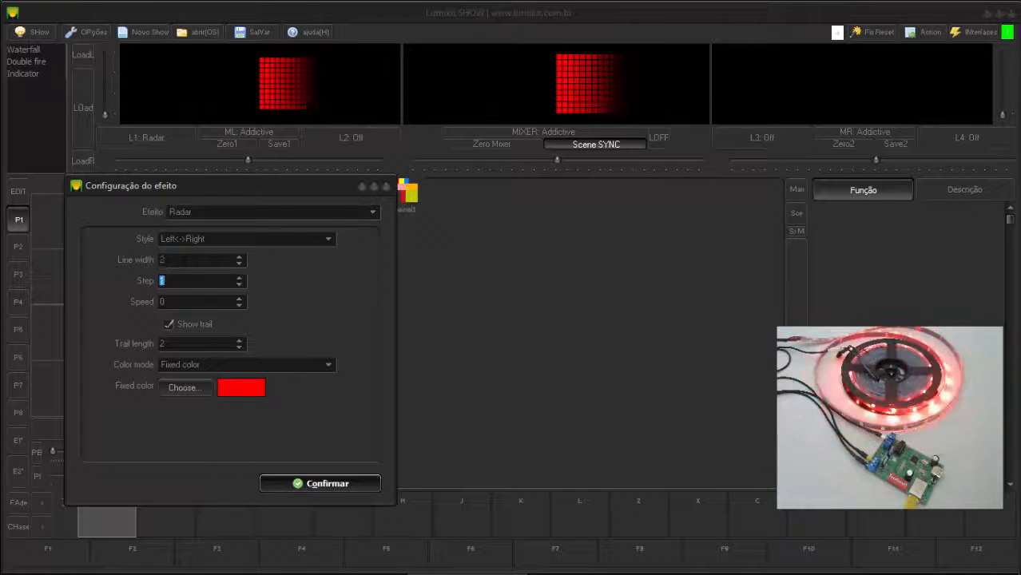
double_click(171, 298)
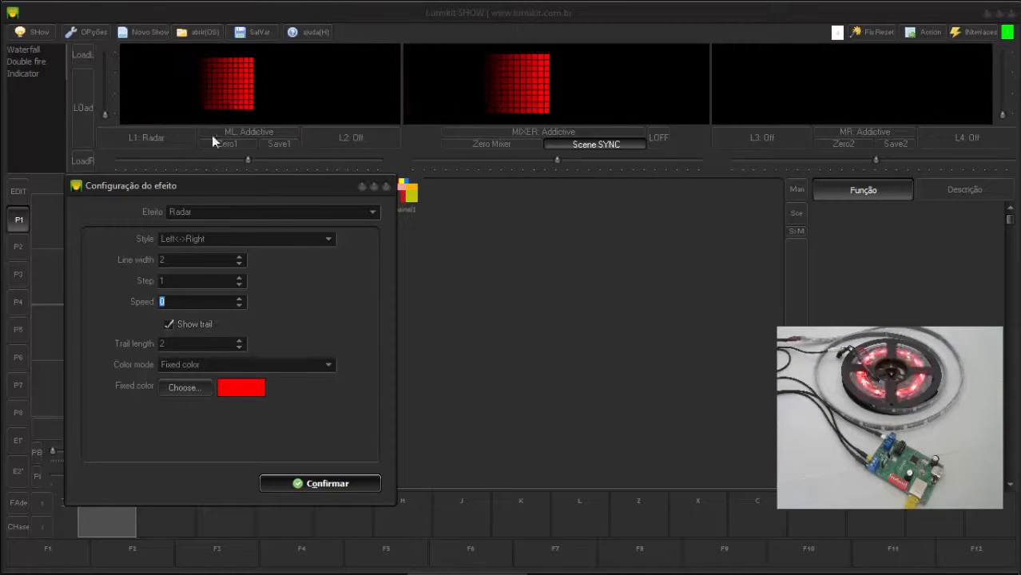
Try the Plasma effect on layer L1 in red with size 4, and also in blue.
click(259, 213)
click(236, 259)
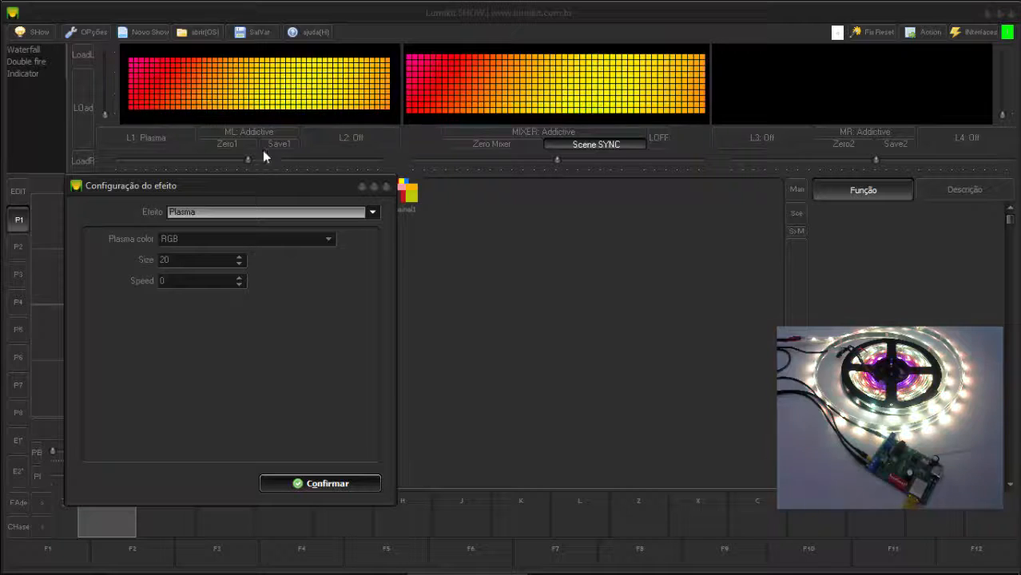
click(200, 238)
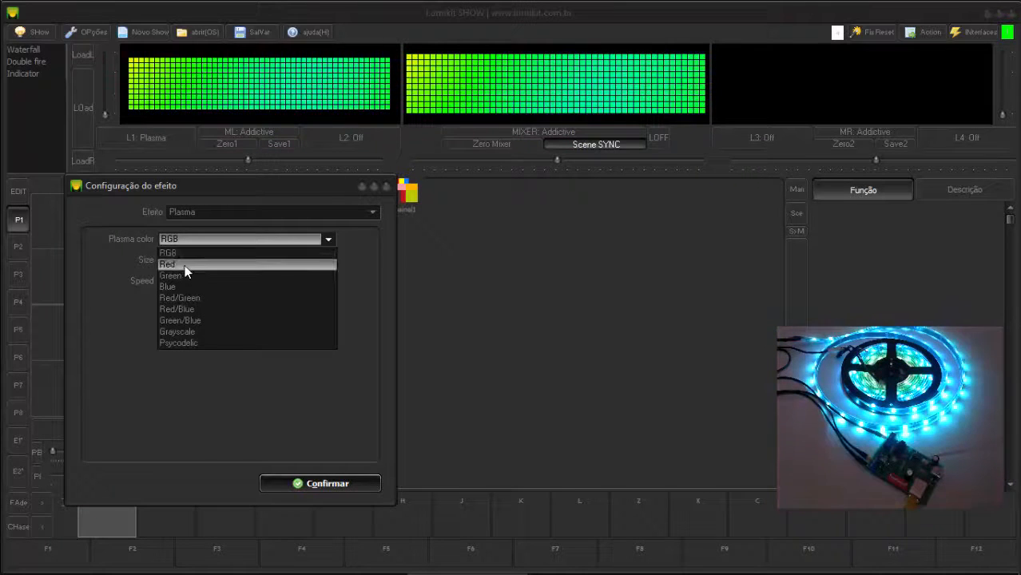
click(186, 264)
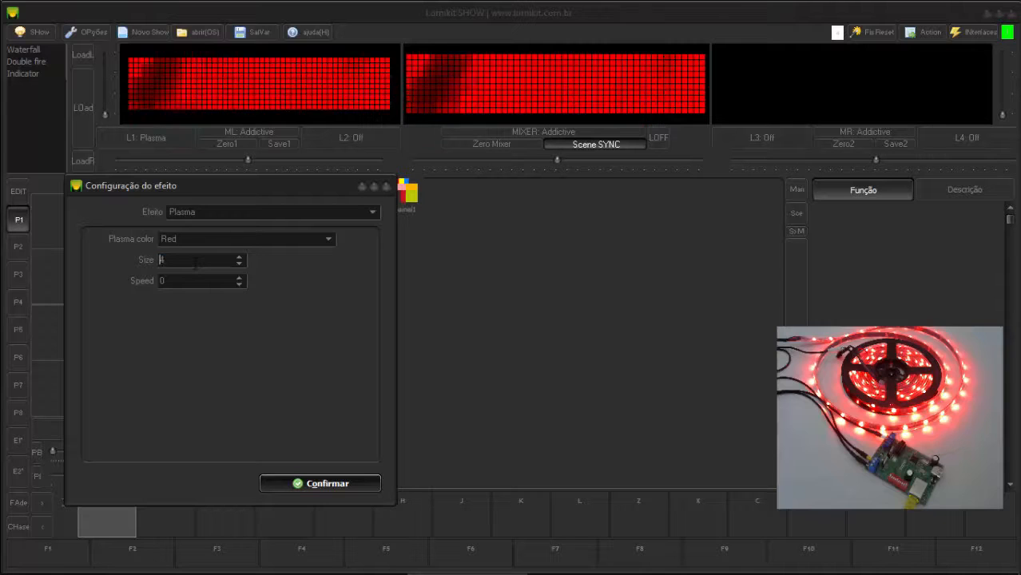
text(4)
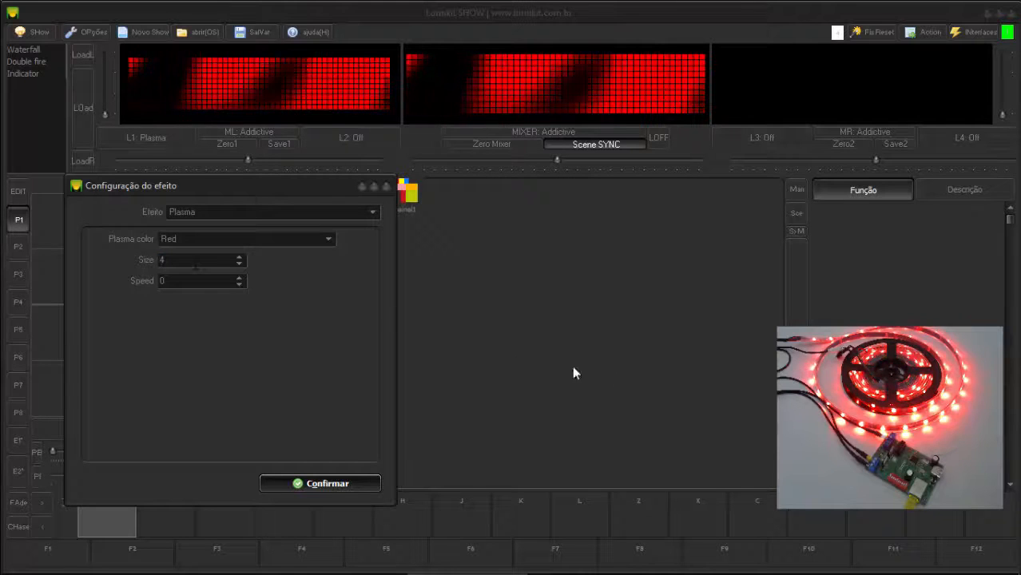
click(197, 240)
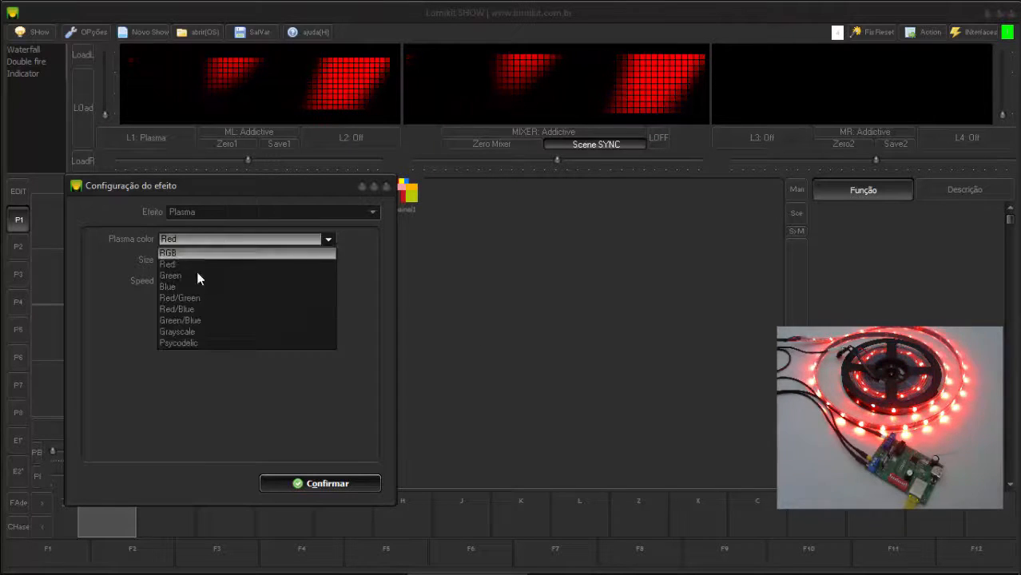
click(195, 289)
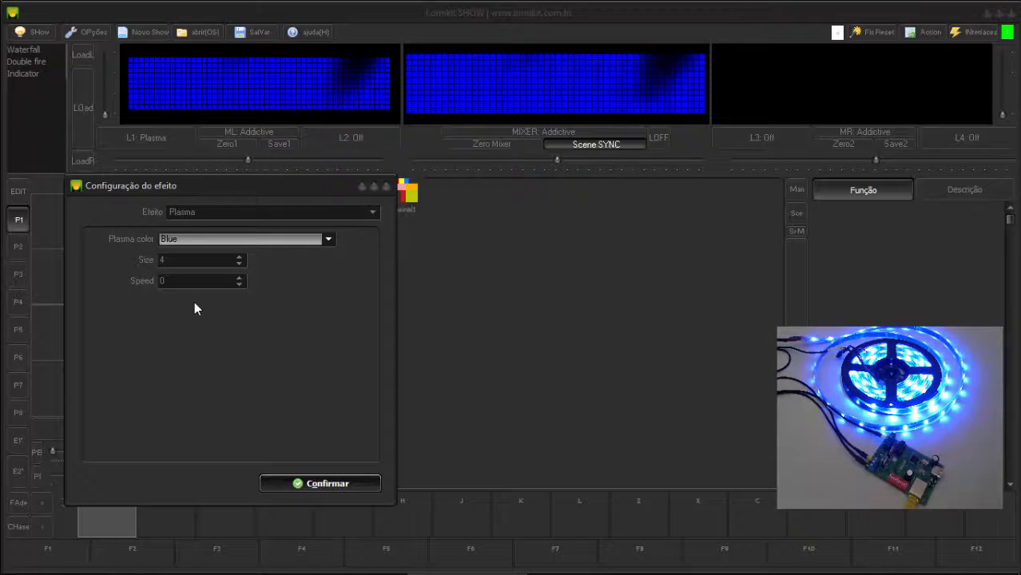
Set layer L1 back to the Radar effect with a line width of 20 and a step of 4.
click(224, 214)
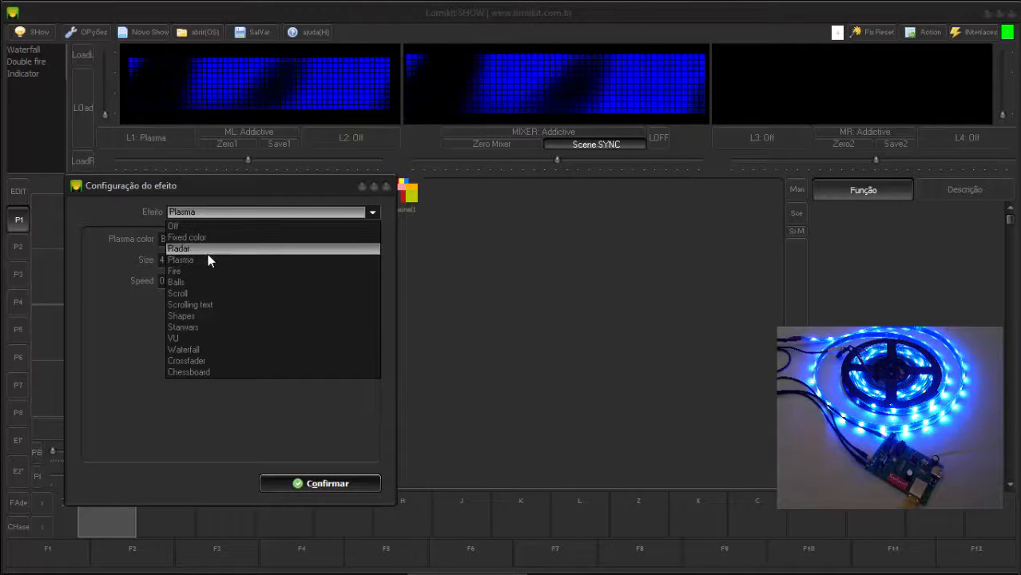
click(208, 251)
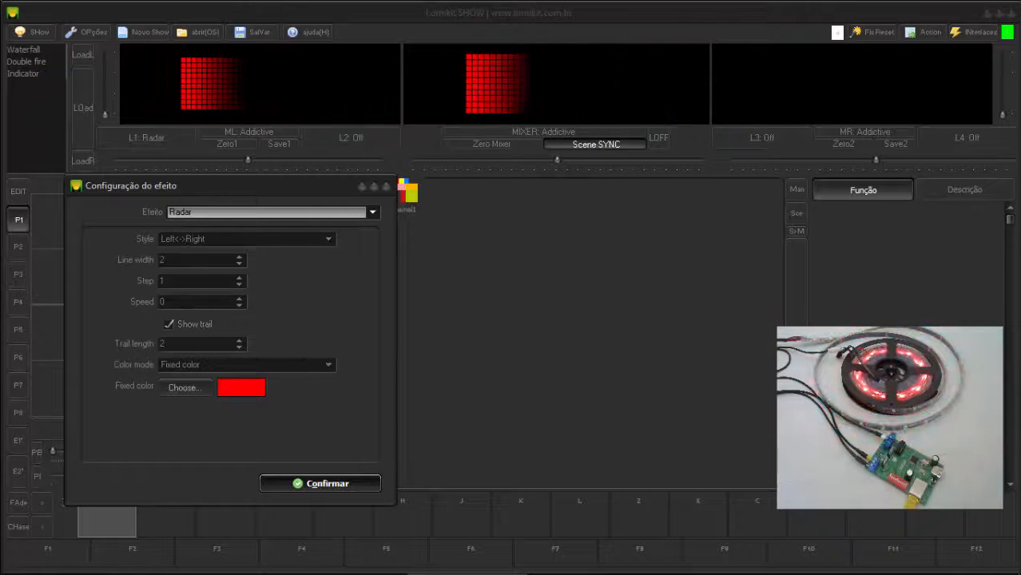
double_click(180, 259)
text(10)
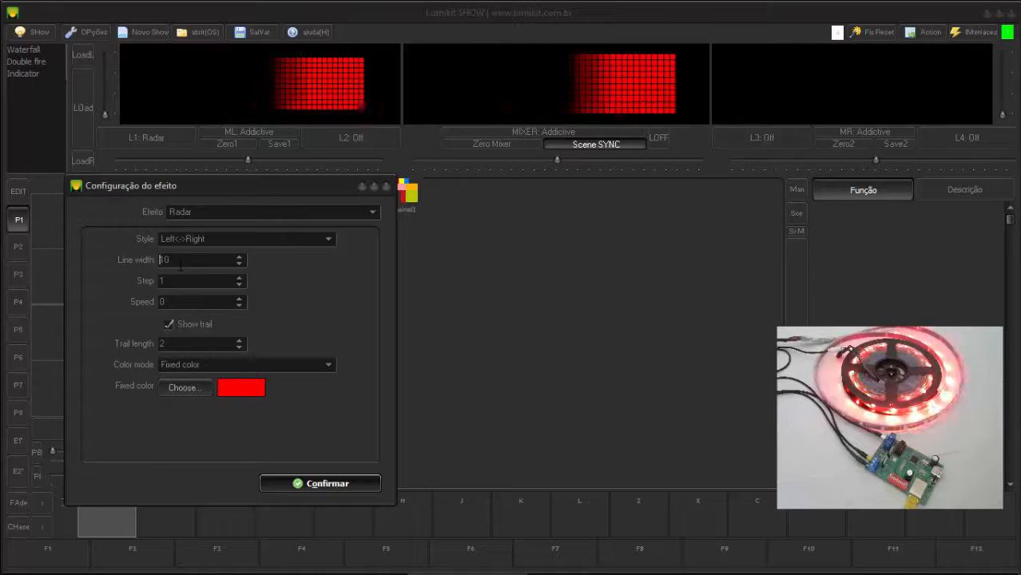
double_click(181, 264)
text(20)
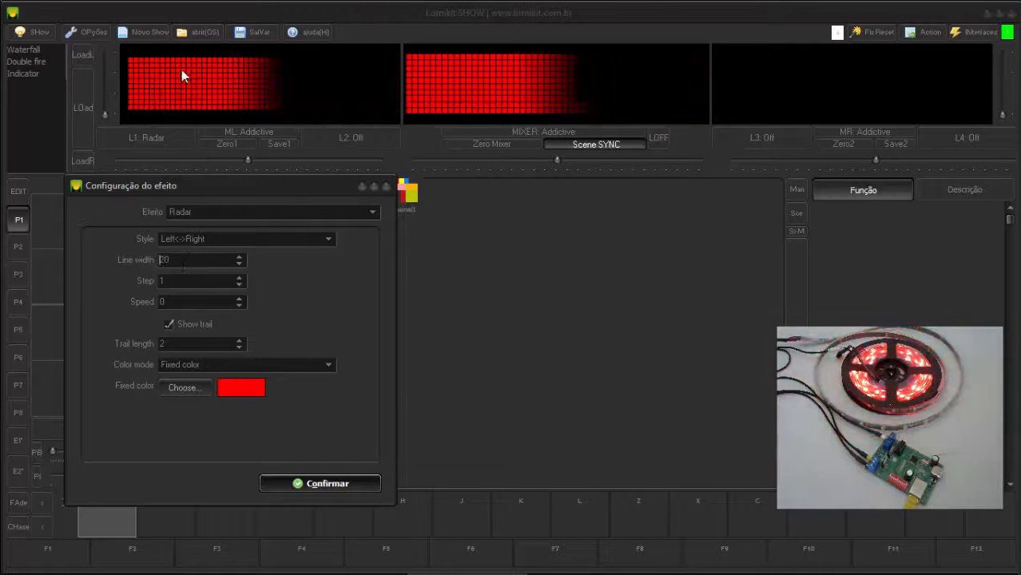
double_click(176, 281)
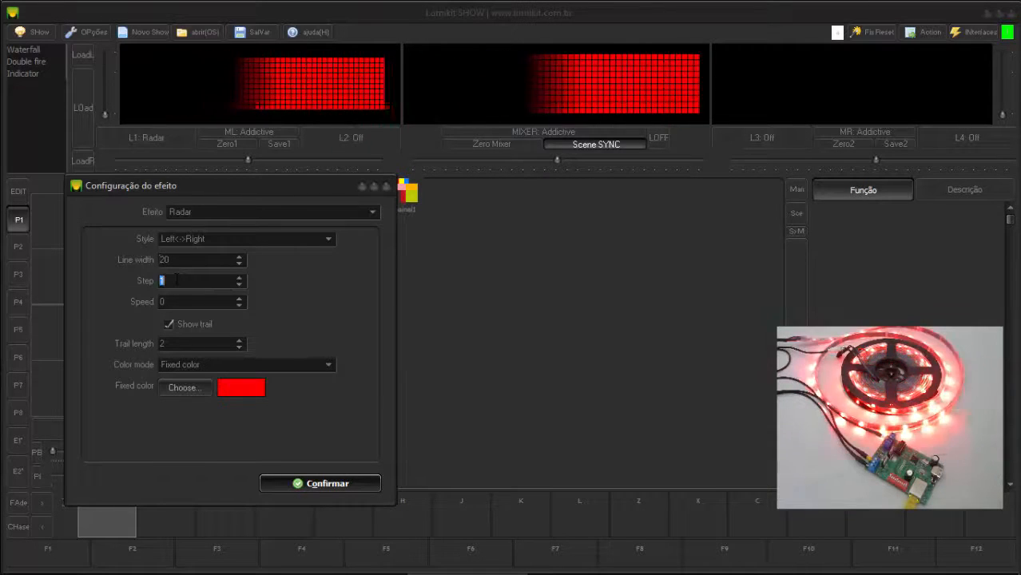
text(4)
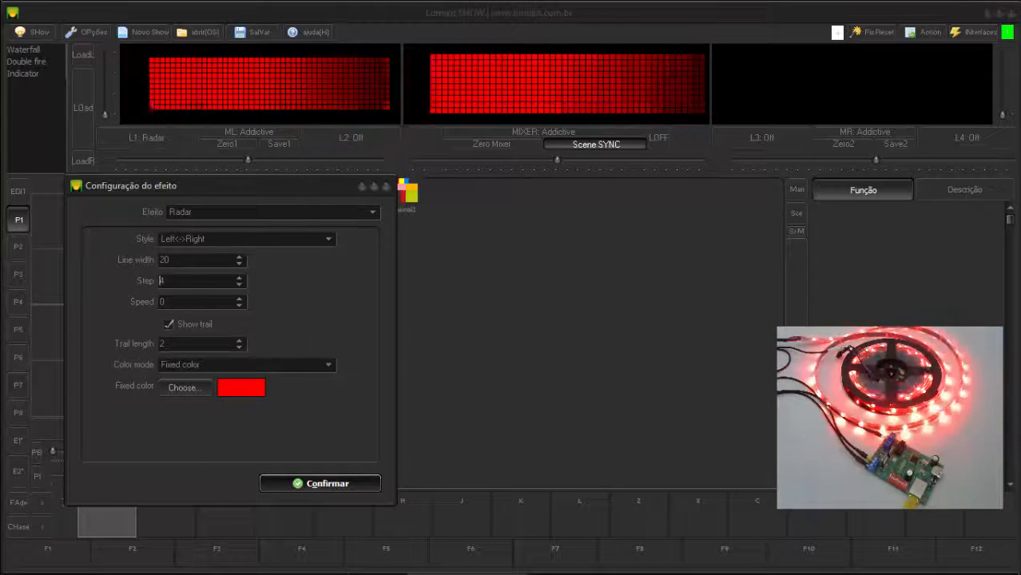
Switch the Radar effect's trail off and on to compare both looks, leaving the trail shown.
click(187, 324)
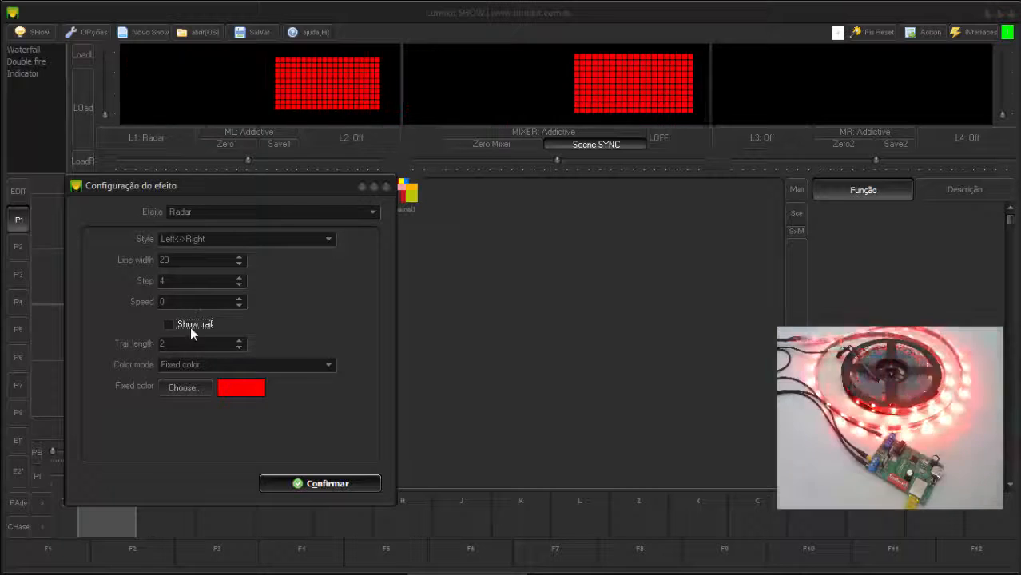
click(190, 327)
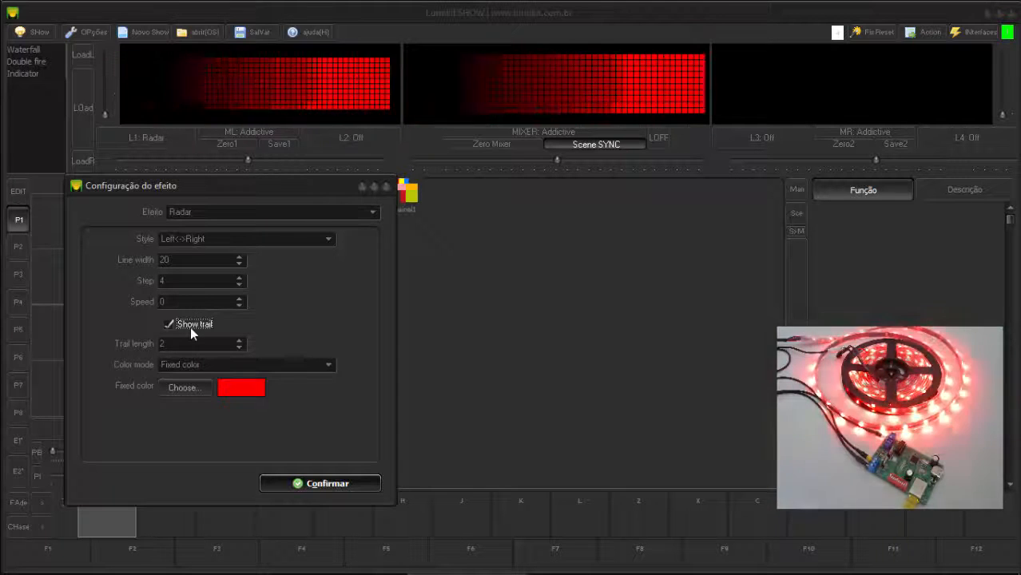
click(190, 327)
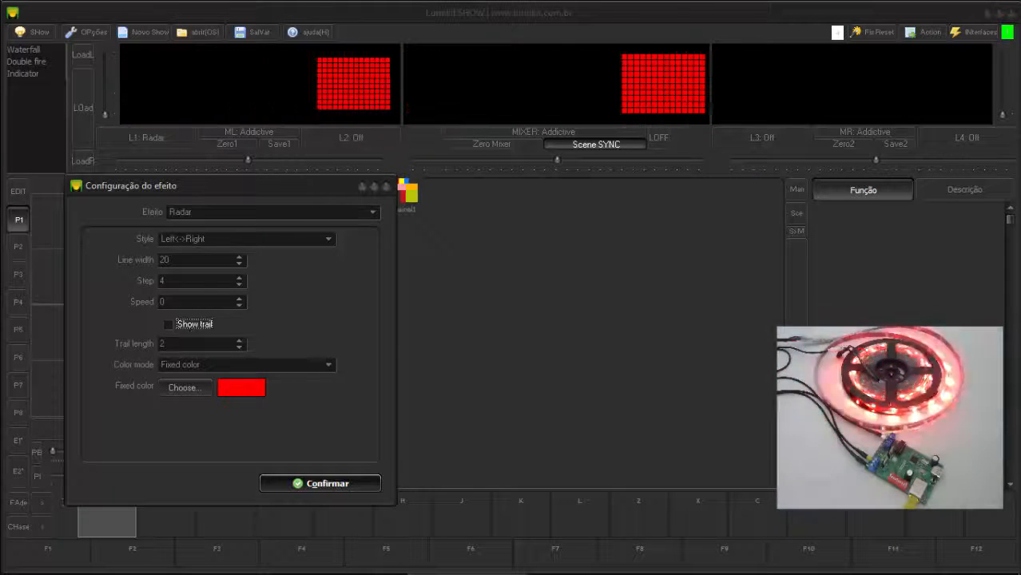
double_click(187, 343)
text(0)
click(187, 326)
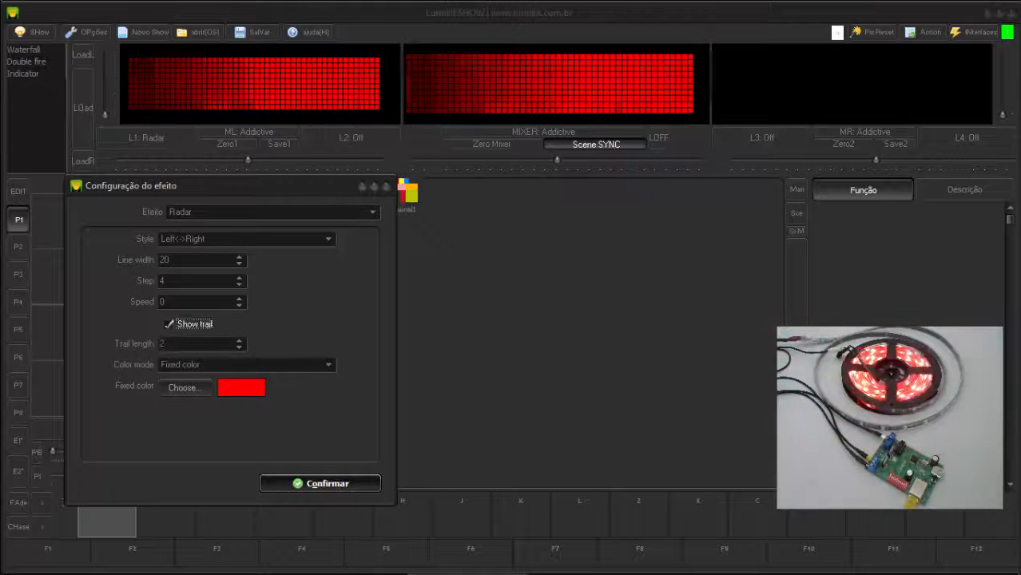
Try a trail length of 3 for the Radar effect, and set it to 1.
text(1)
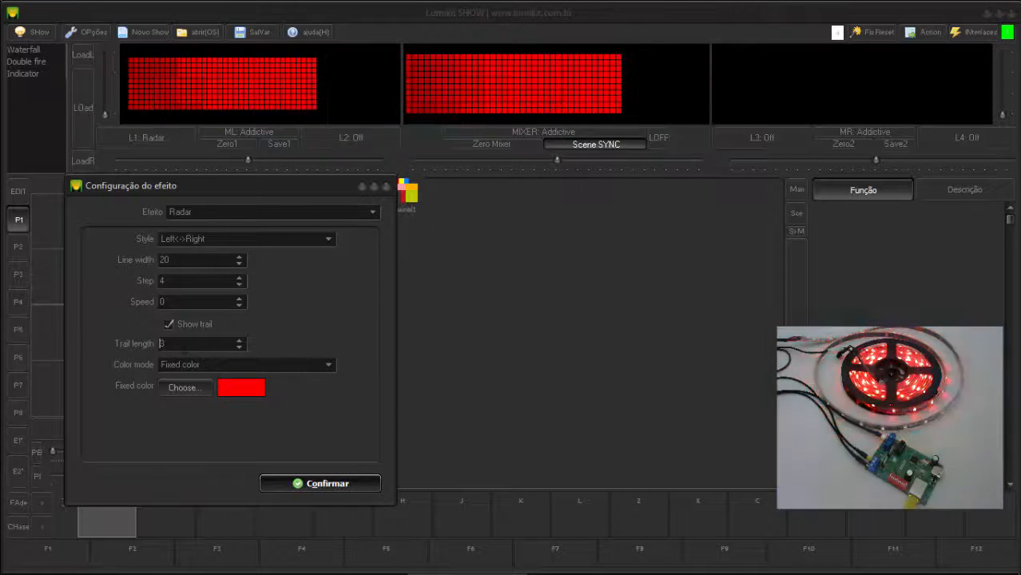
double_click(195, 339)
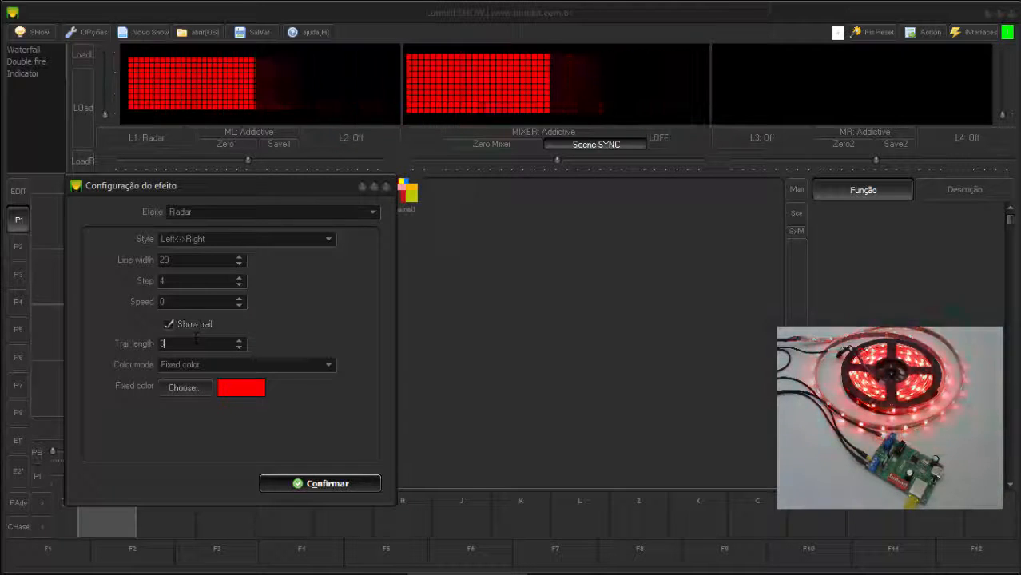
text(4)
key(BackSpace)
text(1)
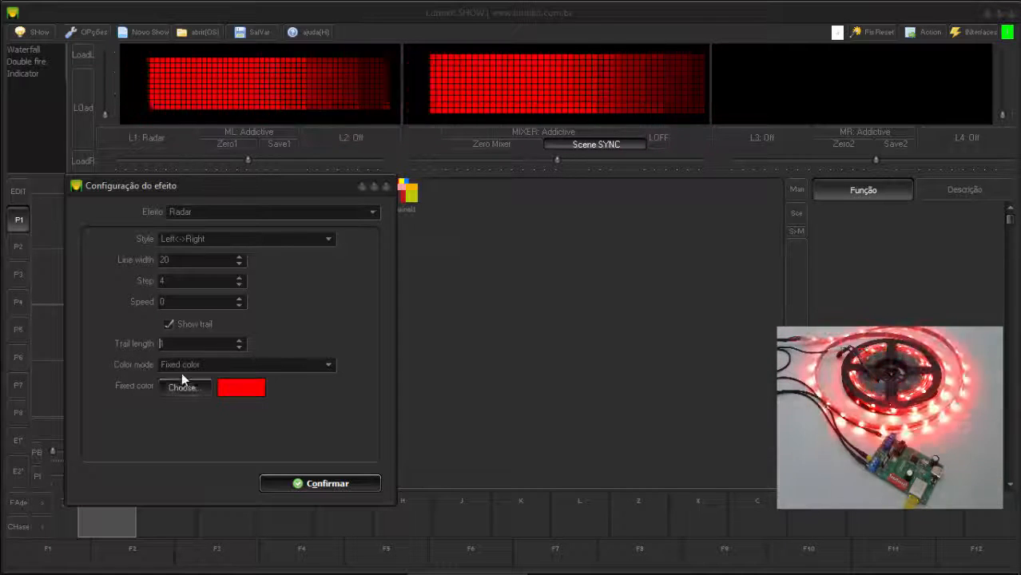
Try blue as the fixed color of layer L1's Radar effect.
click(189, 388)
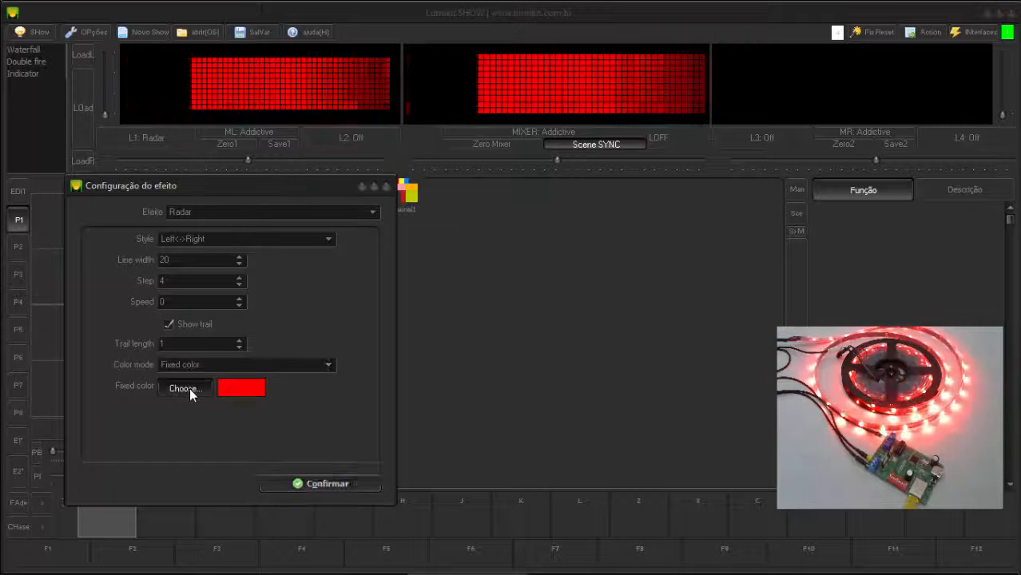
click(323, 199)
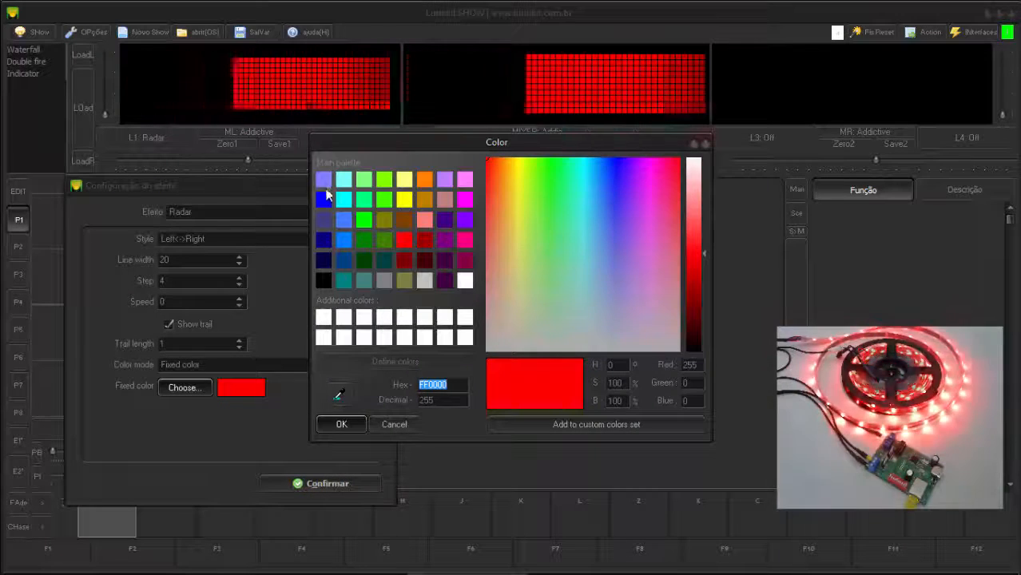
click(341, 424)
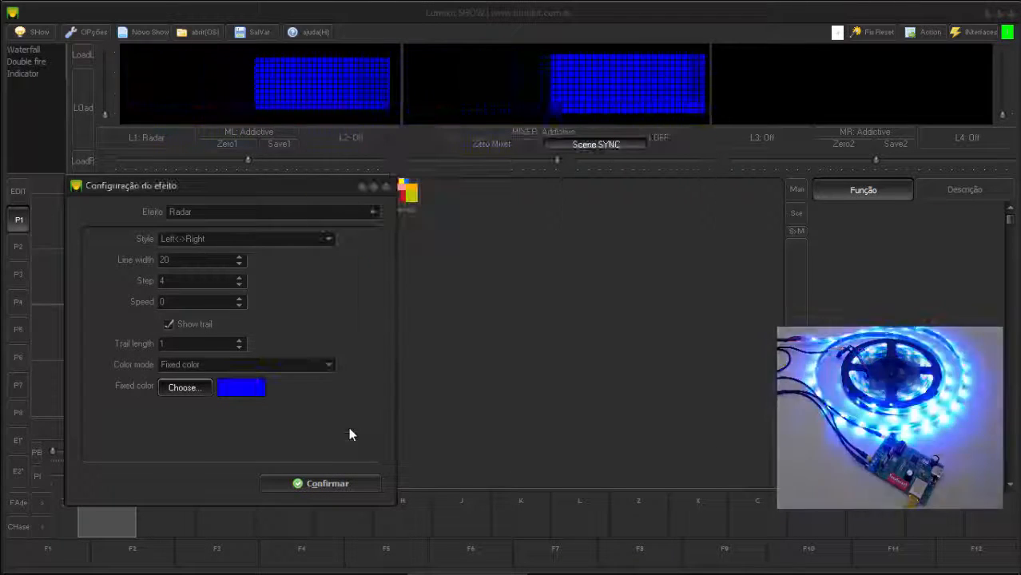
Try the Change slow and Change fast color modes for layer L1's Radar effect.
click(199, 366)
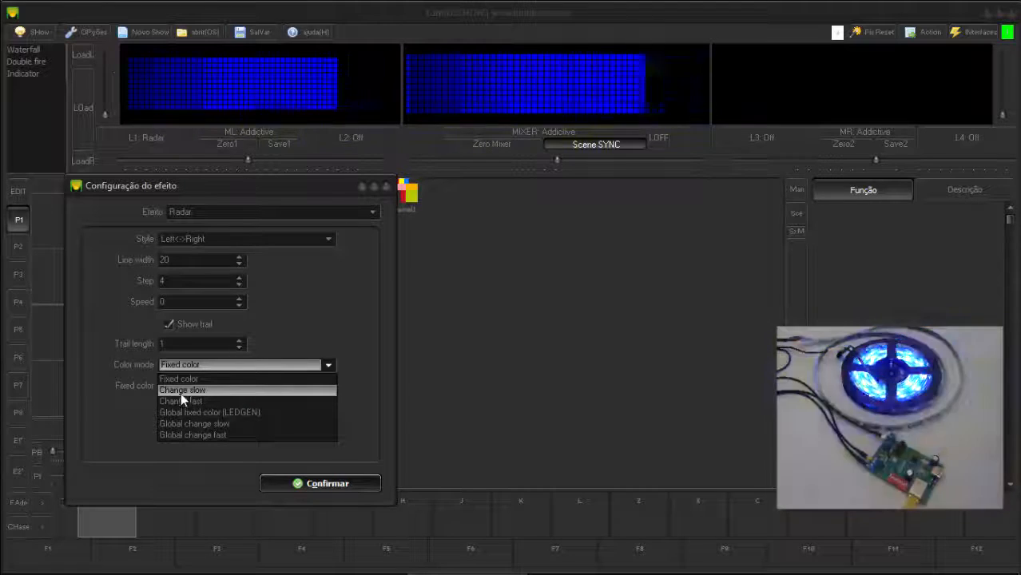
click(183, 391)
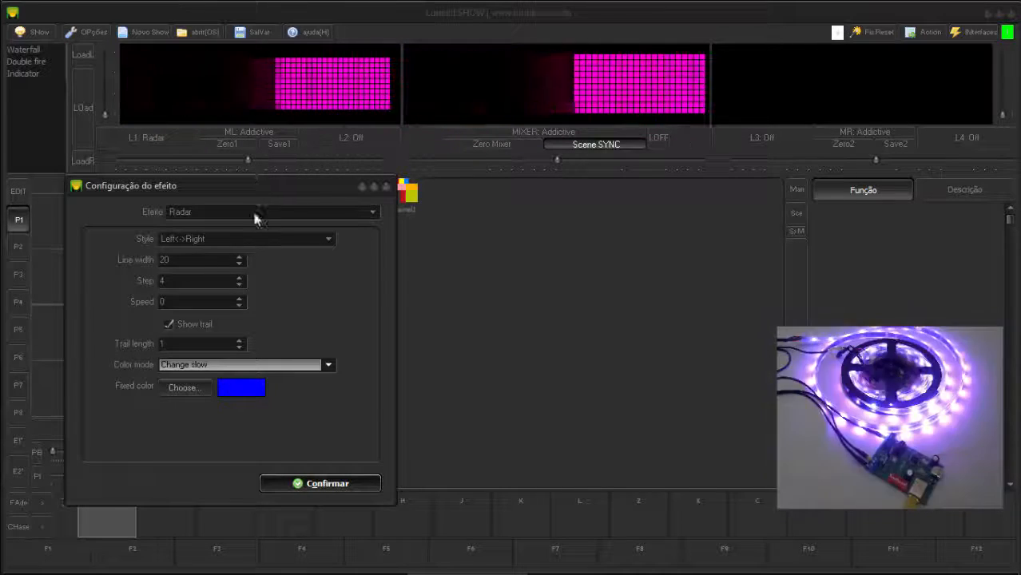
click(243, 366)
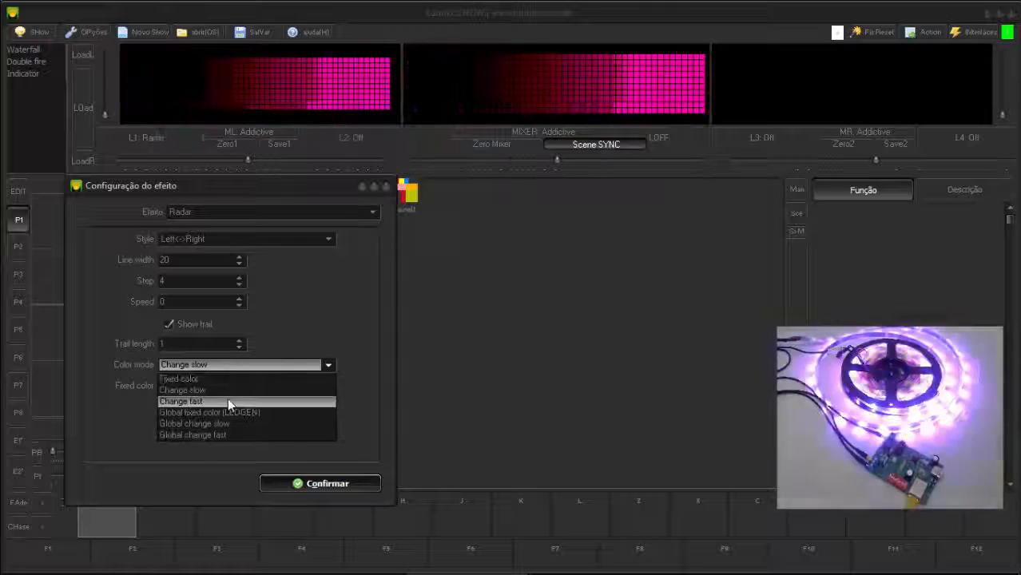
click(228, 400)
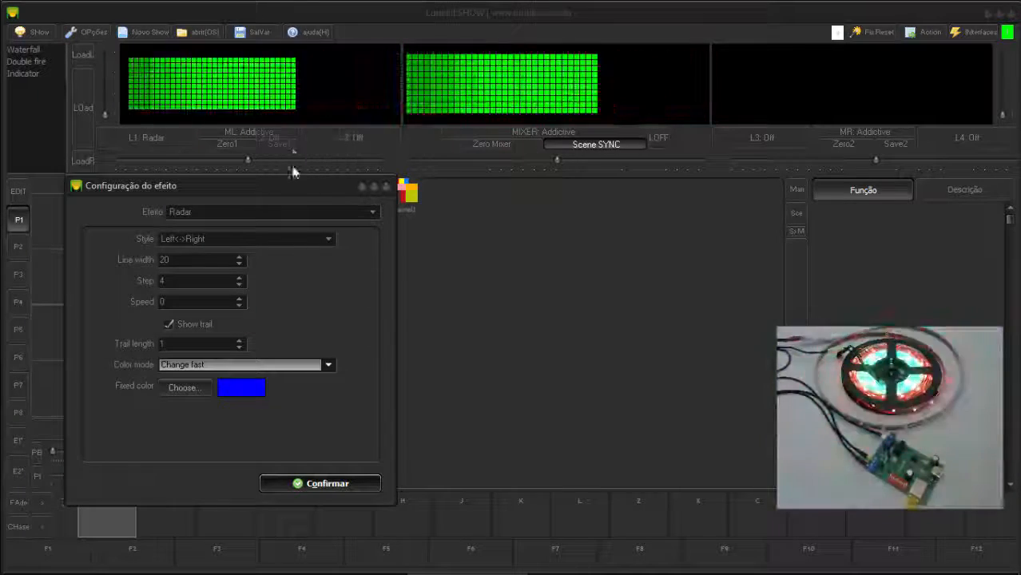
Set layer L1's Radar color mode back to Fixed color, with red as the color.
click(255, 364)
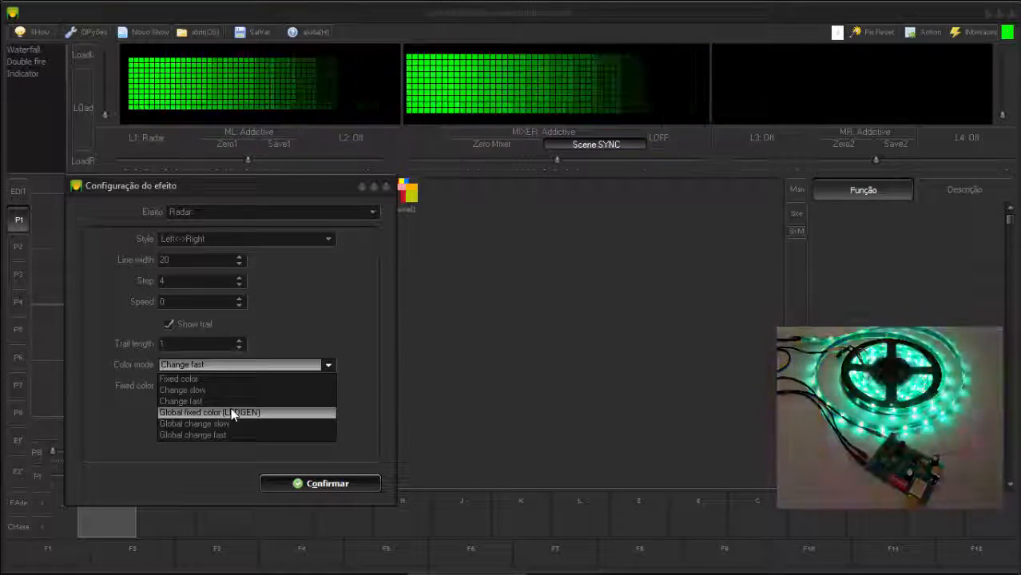
click(228, 379)
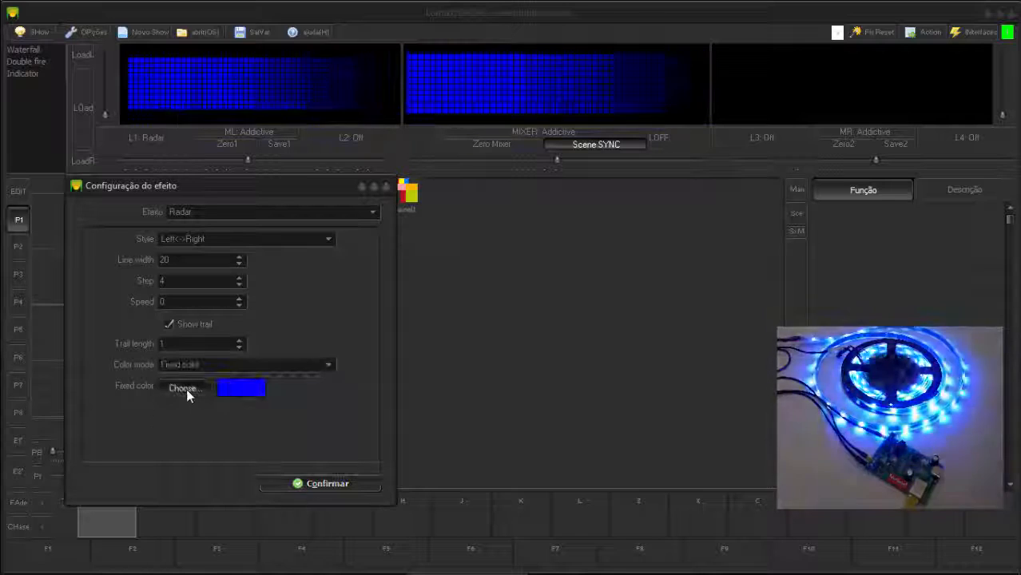
click(186, 388)
click(400, 238)
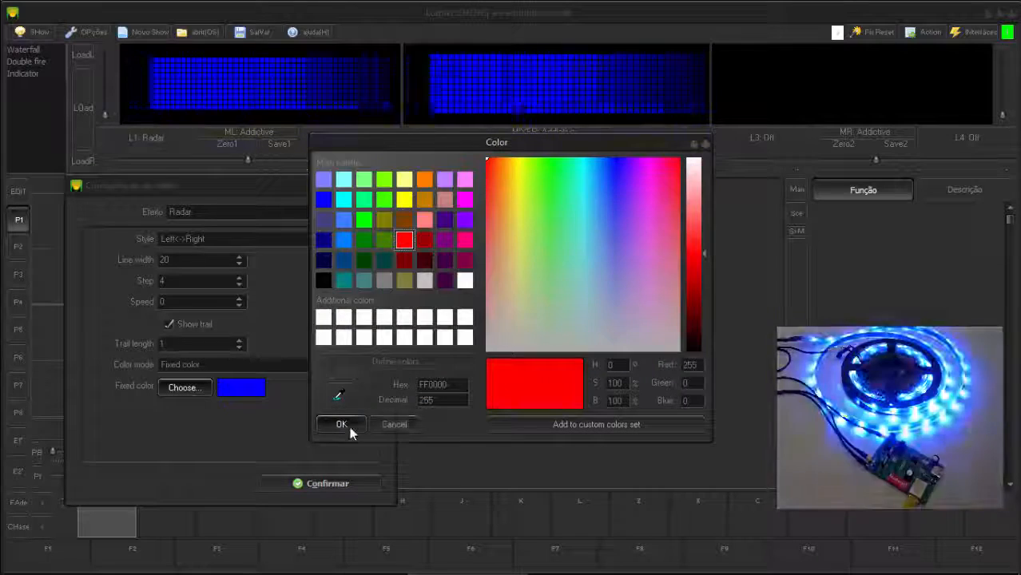
click(342, 424)
Set layer L1's Radar line width to 3 and its step to 1, and confirm the effect configuration.
click(200, 262)
scroll(200, 263, down, 14)
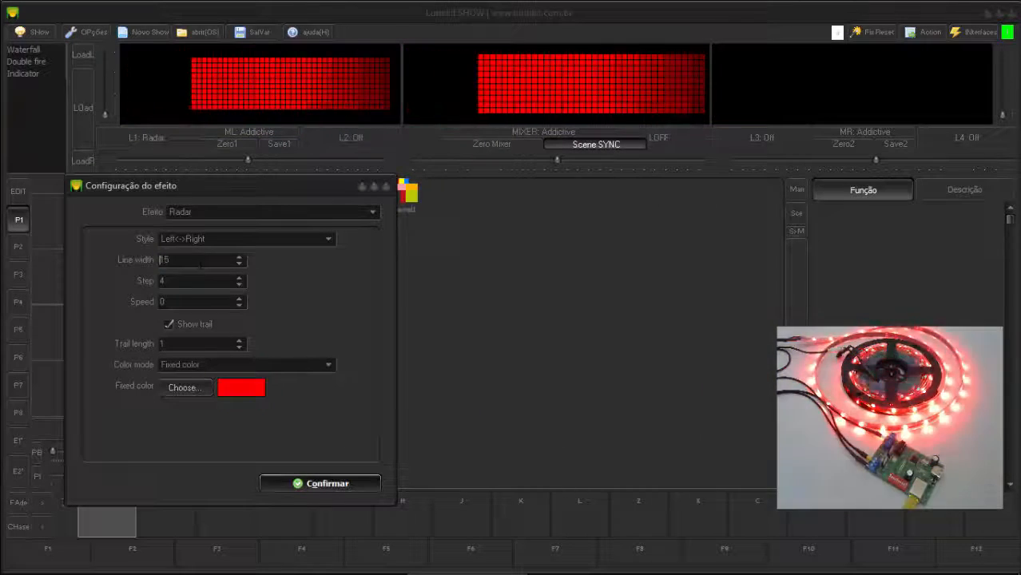
scroll(201, 265, down, 5)
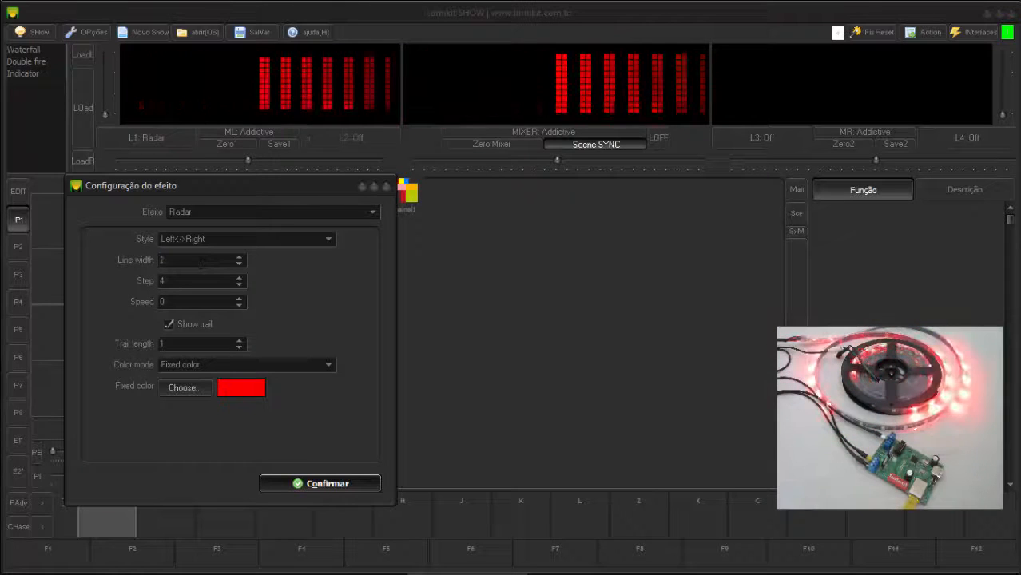
scroll(200, 264, up, 1)
scroll(199, 284, down, 3)
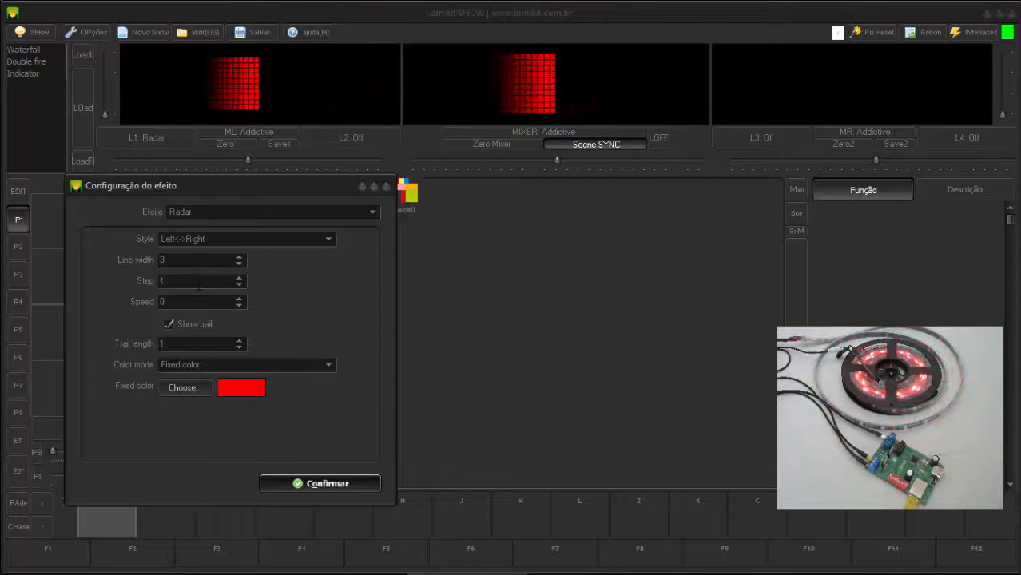
click(283, 482)
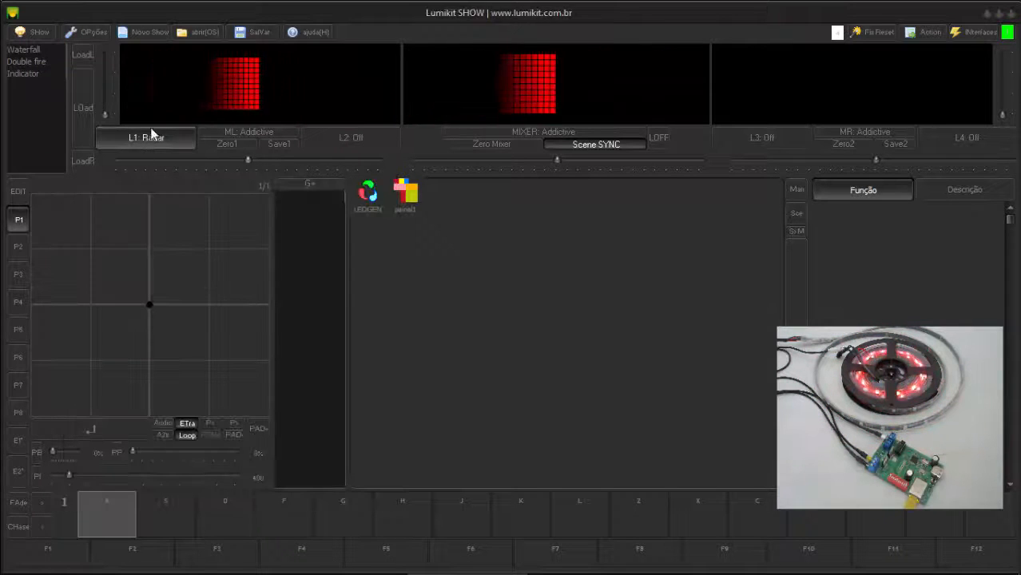
Assign the Radar effect to layer L2.
click(328, 144)
drag(462, 133, 442, 230)
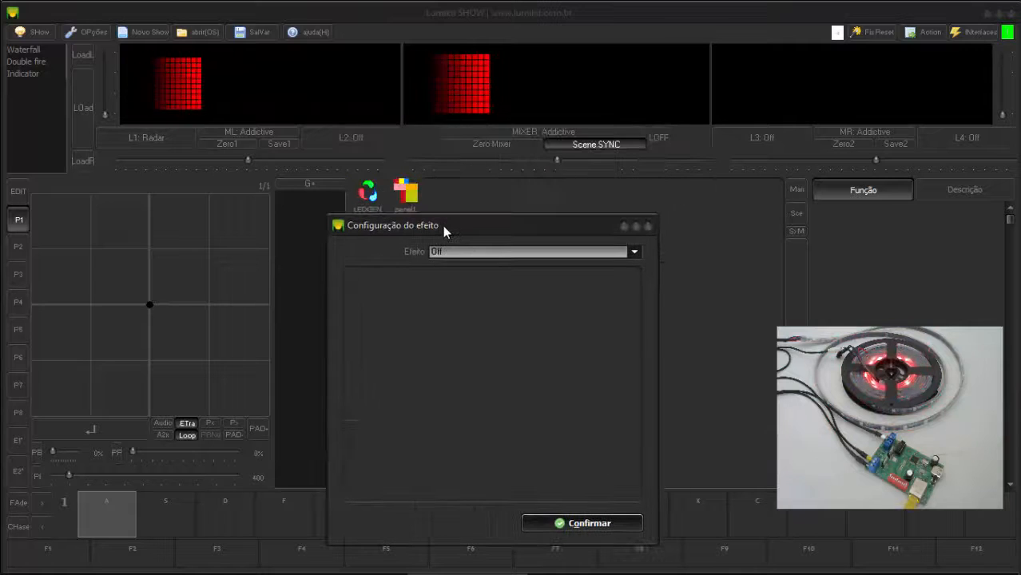
click(490, 252)
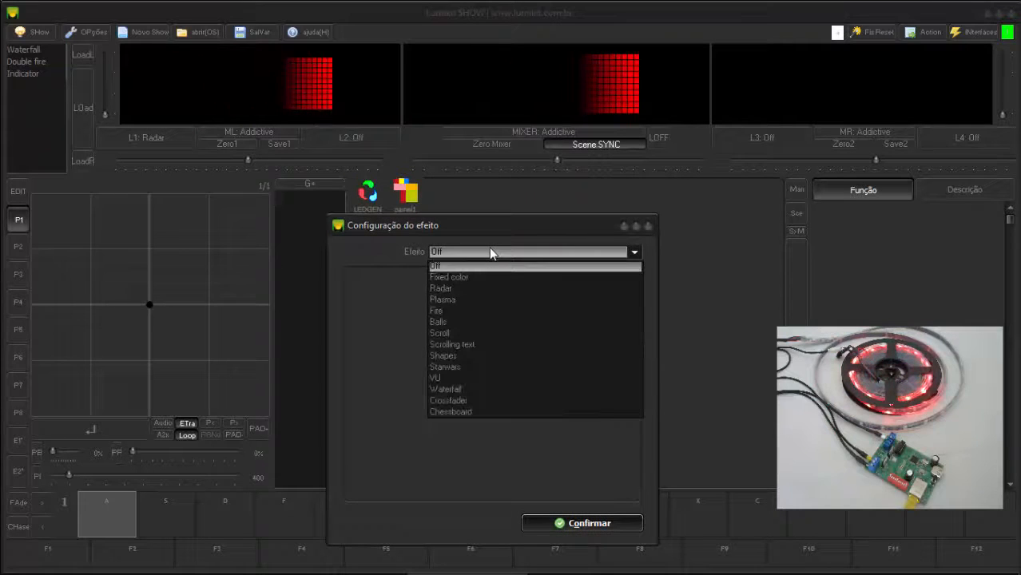
click(482, 289)
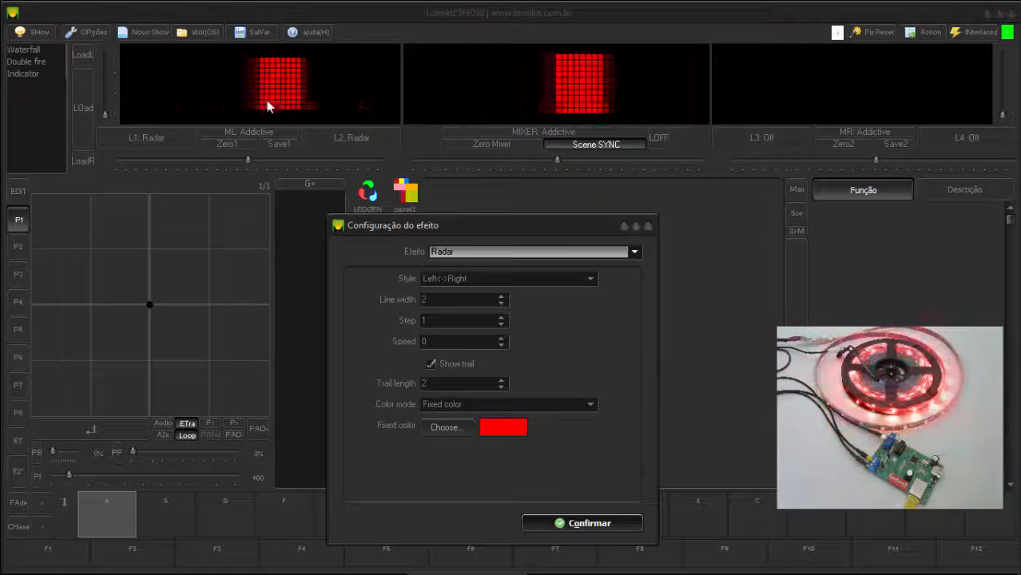
Give layer L2's Radar a blue fixed color, line width 6 and step 3, and confirm the configuration.
click(466, 428)
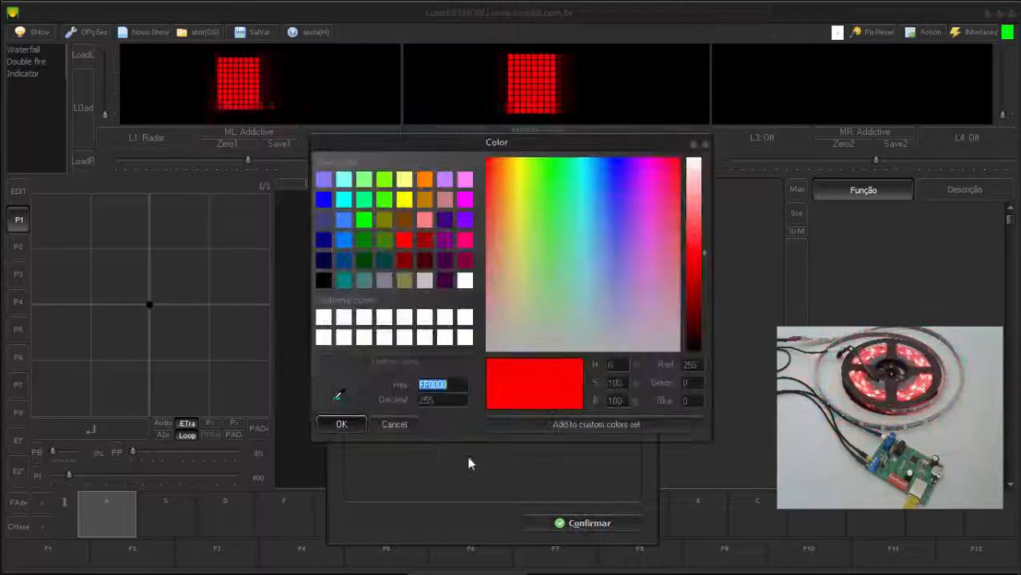
click(322, 199)
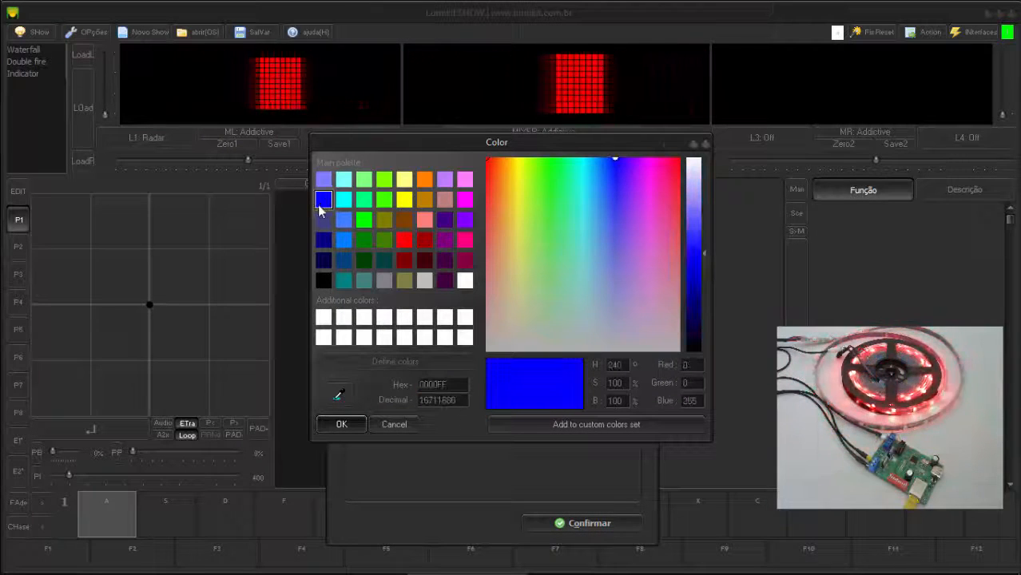
click(339, 418)
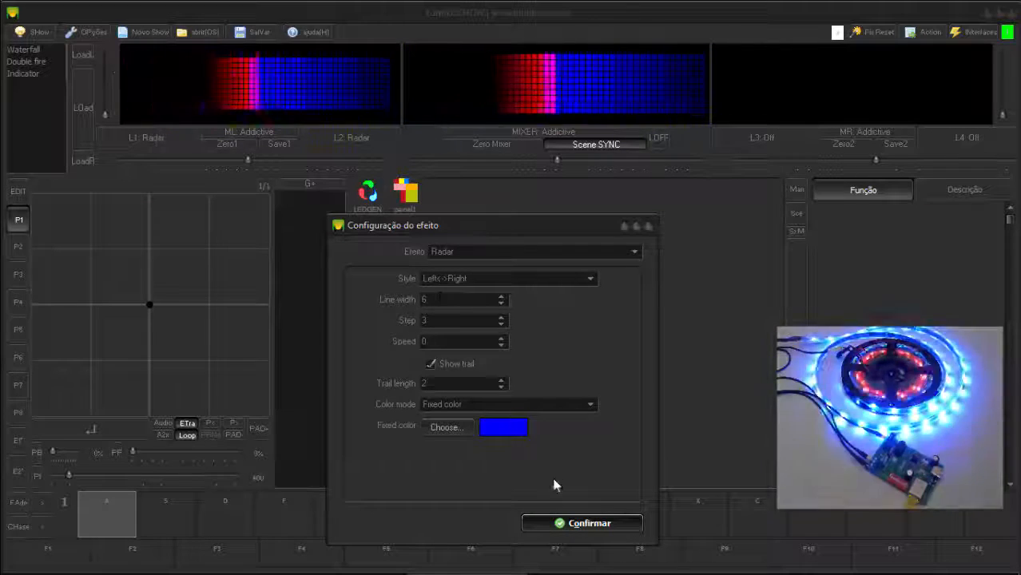
click(556, 529)
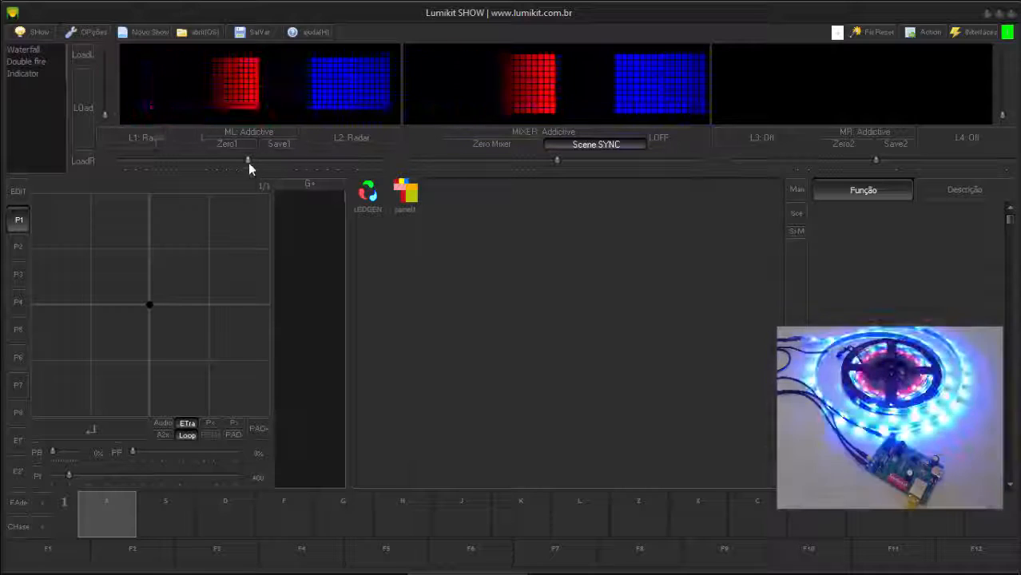
Try the ML mixing fader fully toward layer L1, and return it to the middle.
mouse_move(249, 163)
mouse_down()
mouse_move(386, 164)
mouse_move(147, 174)
mouse_move(129, 165)
mouse_move(242, 163)
mouse_up()
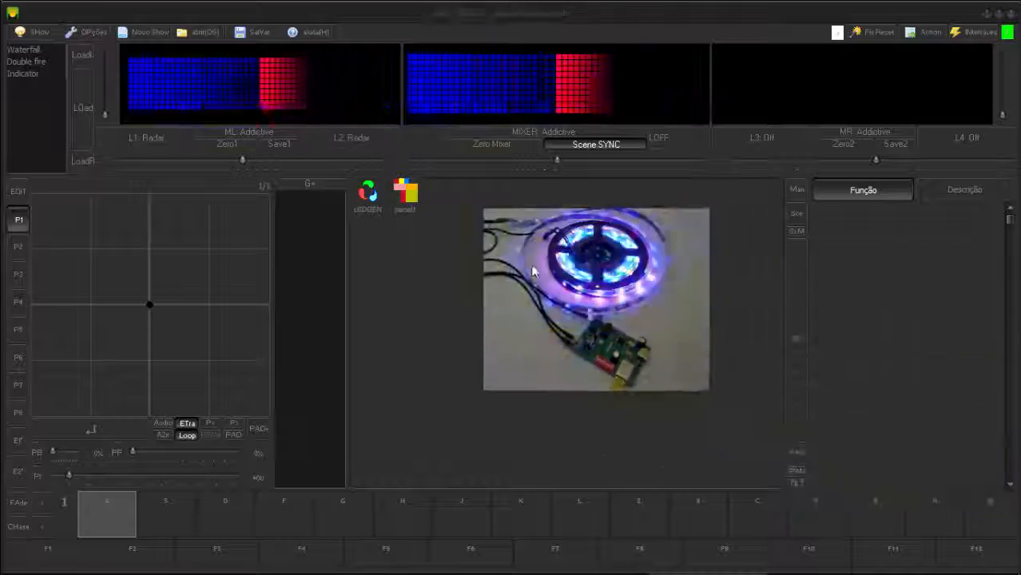
drag(705, 376, 943, 547)
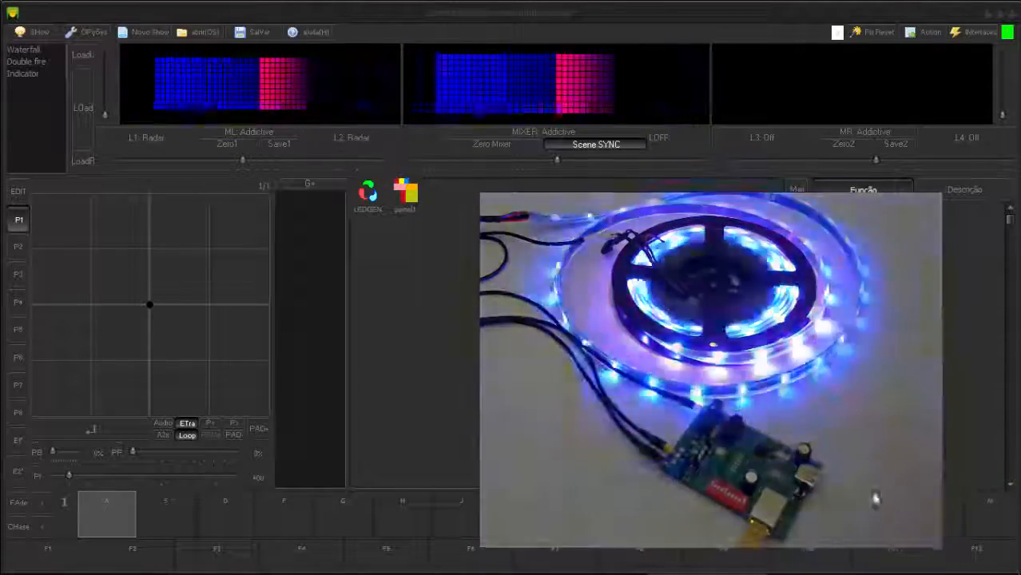
drag(245, 164, 120, 161)
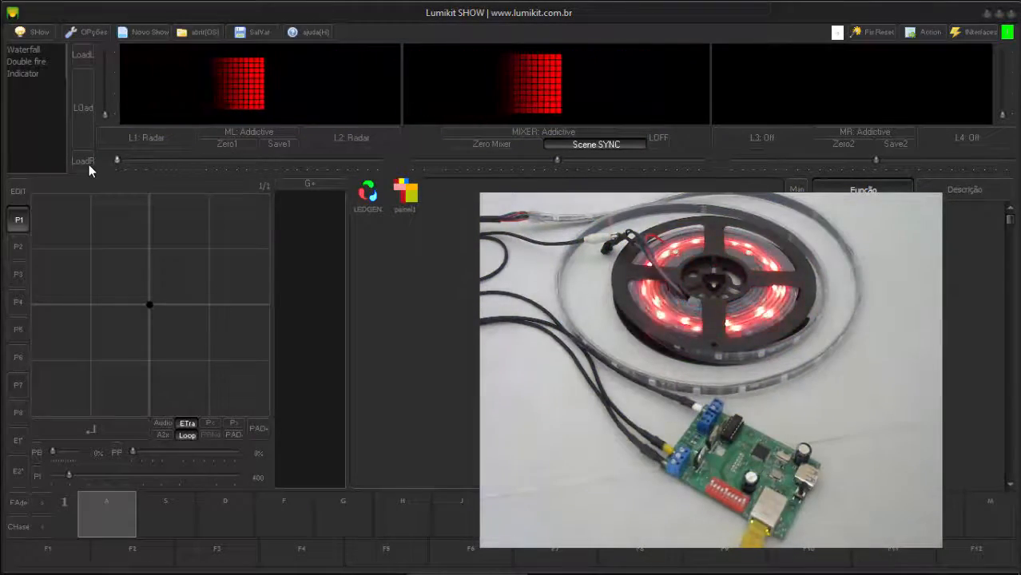
drag(117, 161, 252, 177)
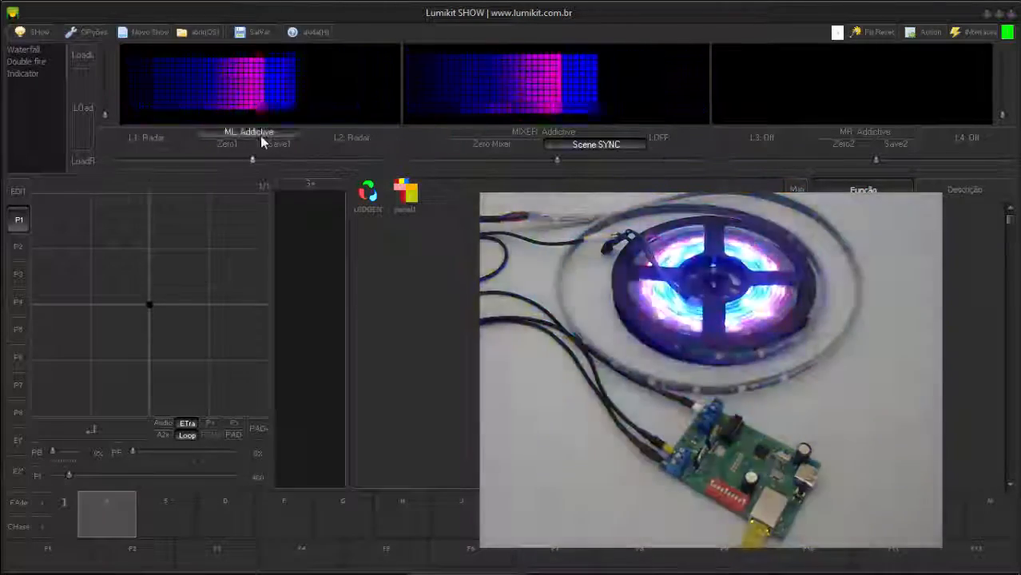
mouse_move(252, 160)
mouse_down()
mouse_move(205, 166)
mouse_move(301, 176)
mouse_move(253, 170)
mouse_up()
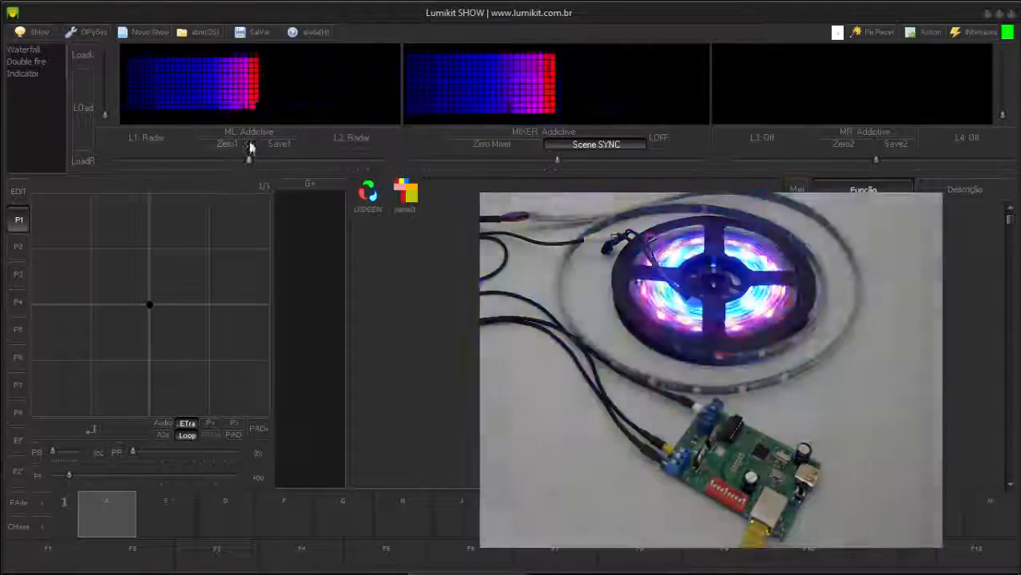
Try the Linear and OR mixing modes for ML, which combines layers L1 and L2.
click(249, 134)
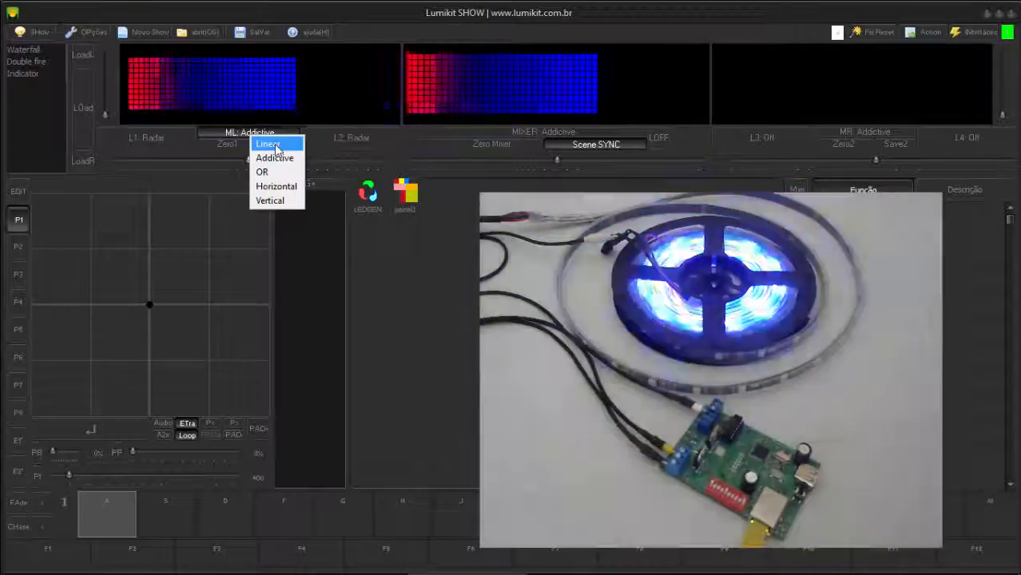
click(275, 147)
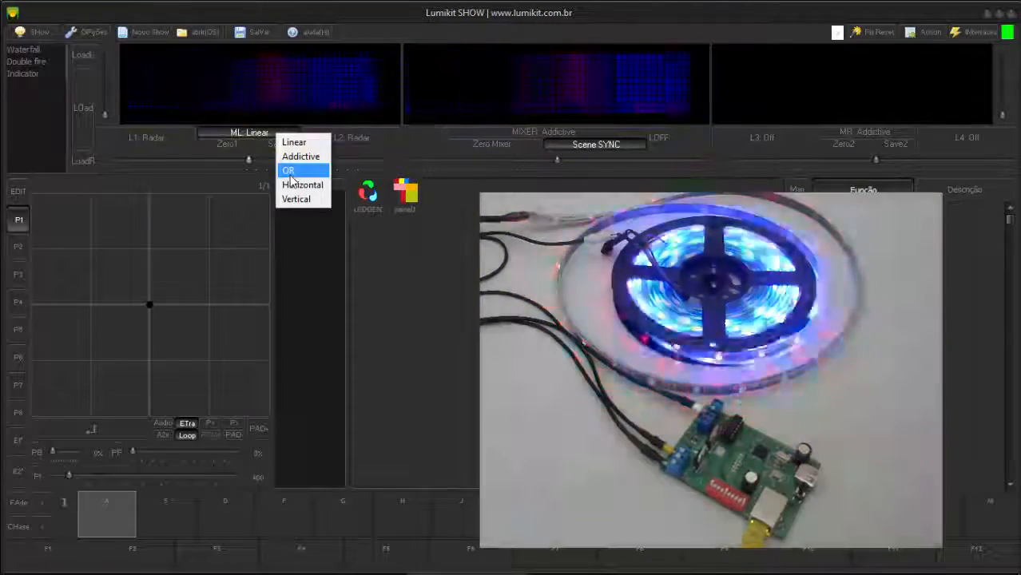
click(289, 175)
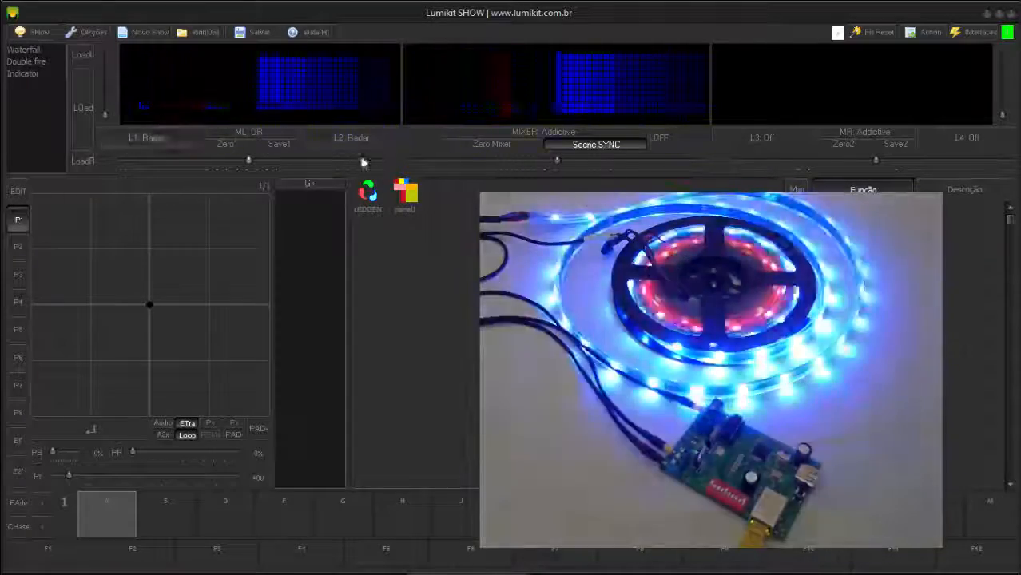
Try the Horizontal mixing mode for ML and shift the split between layers L1 and L2 with its fader.
click(270, 136)
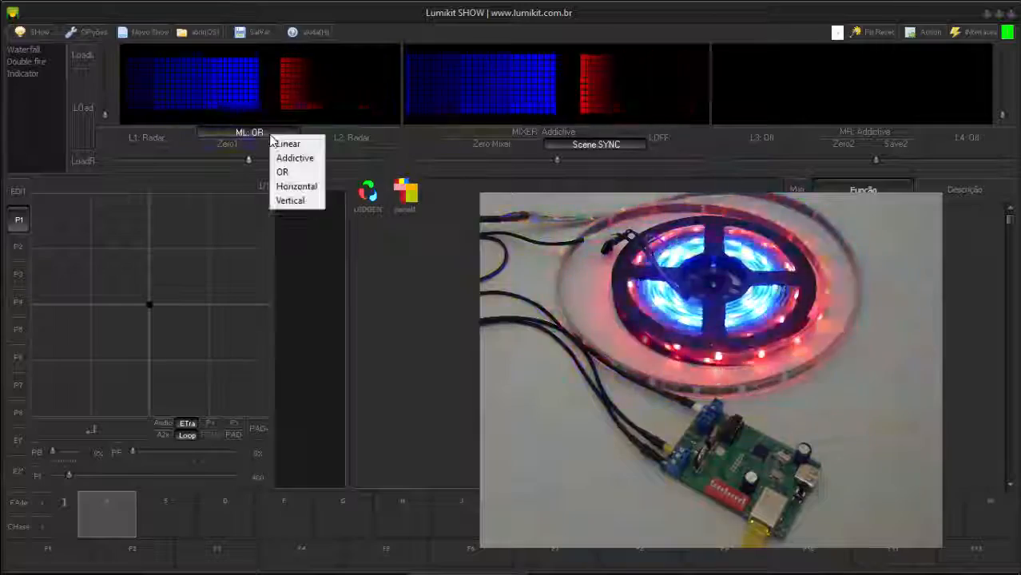
click(295, 188)
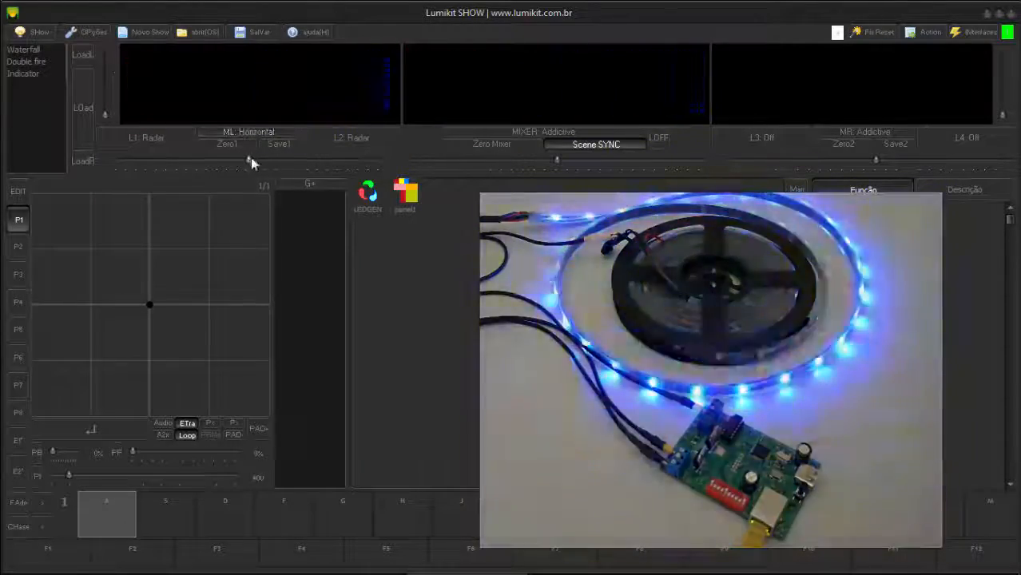
drag(250, 159, 315, 172)
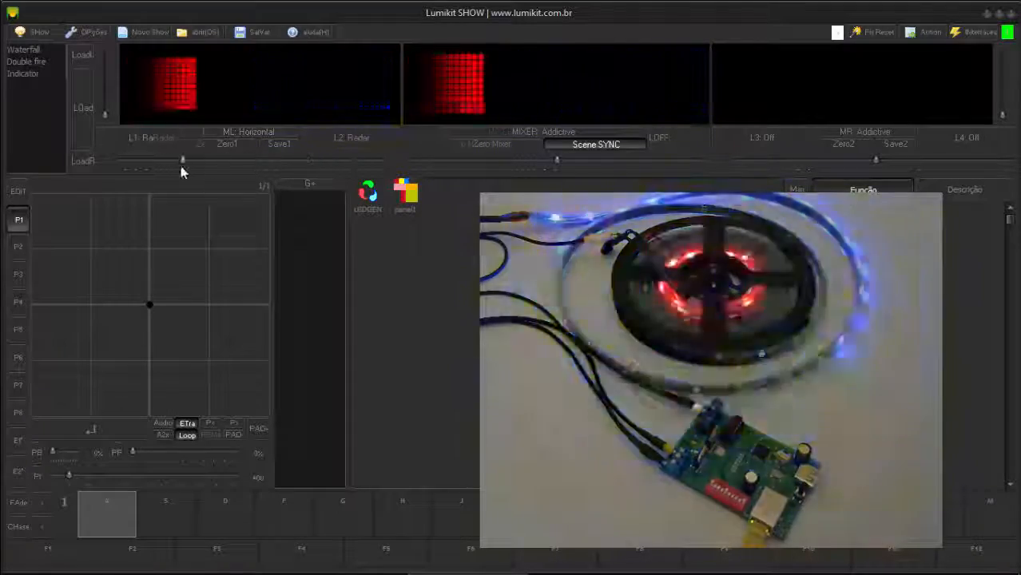
Set the ML mixing mode to Vertical, shift the split between both layers, and return the fader to the middle.
click(250, 133)
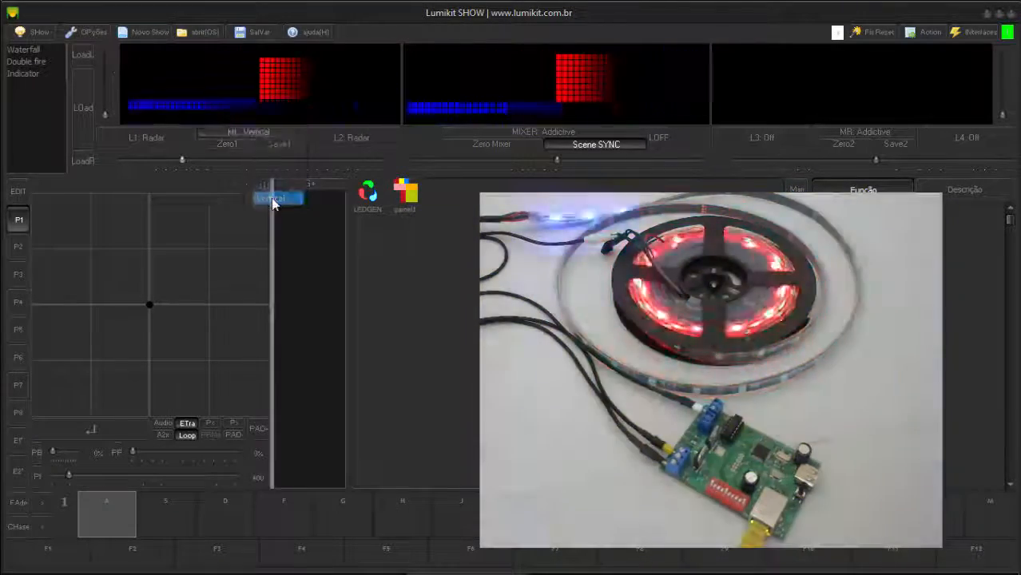
drag(186, 160, 247, 159)
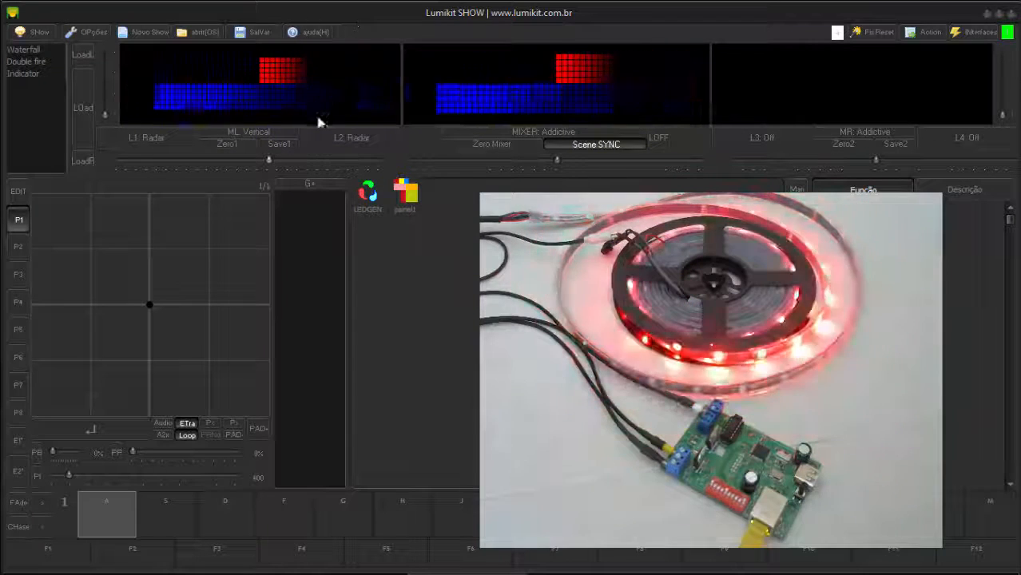
drag(270, 161, 249, 170)
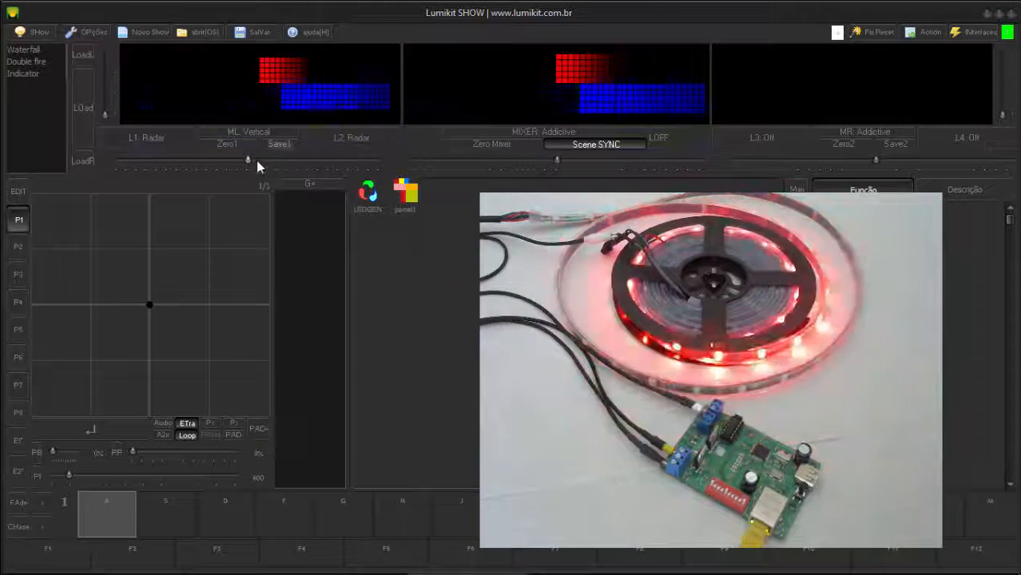
Shift the vertical ML split between L1 and L2, return the fader to the middle, and save the combination as generator preset Radar.
drag(247, 159, 323, 160)
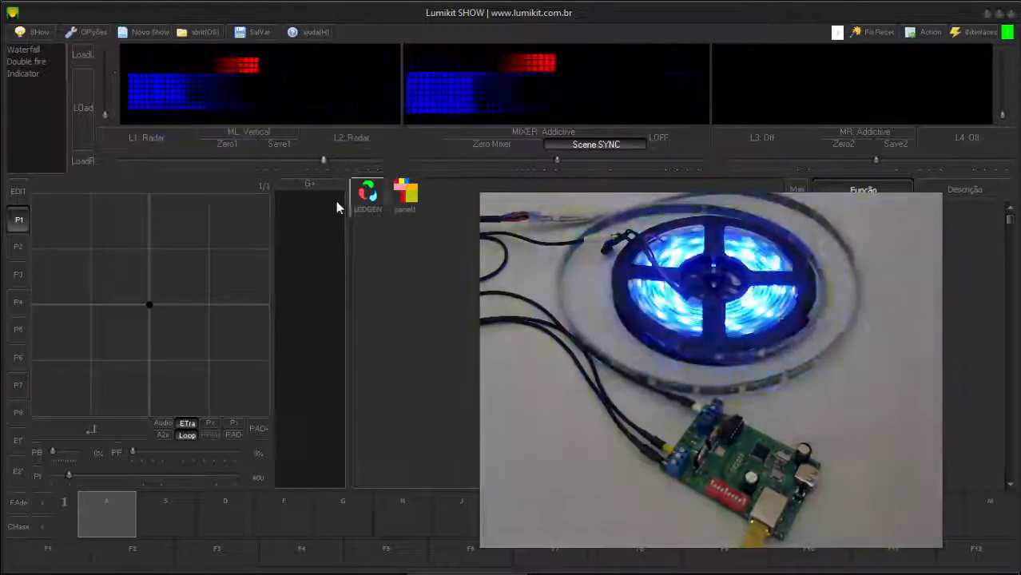
drag(320, 160, 249, 171)
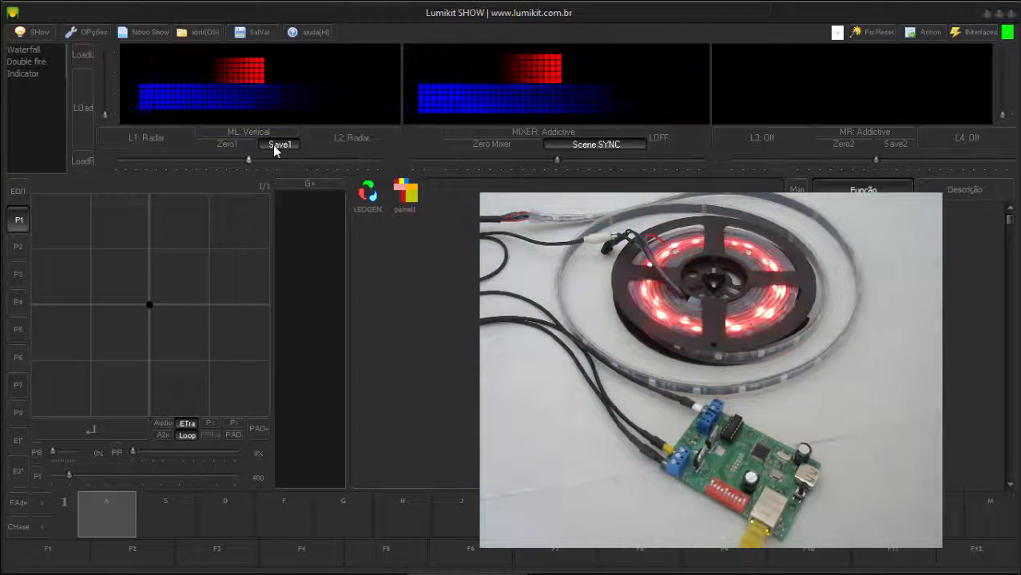
click(272, 145)
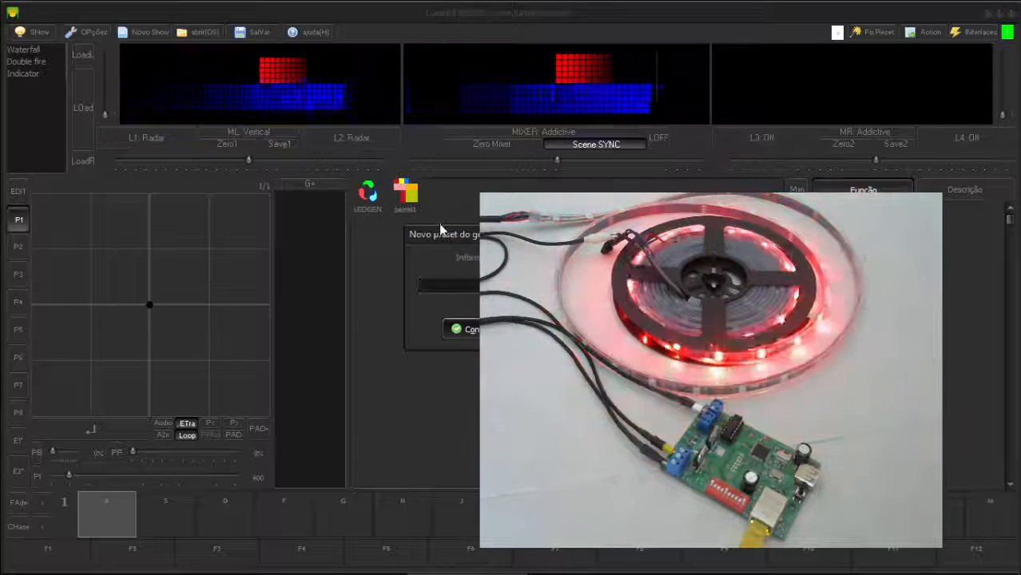
drag(439, 232, 151, 223)
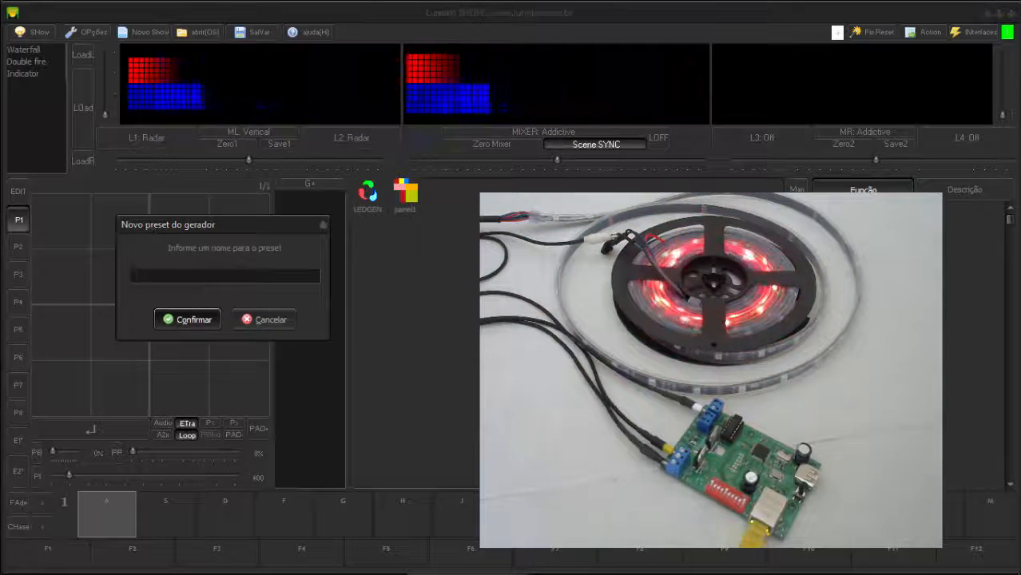
click(187, 277)
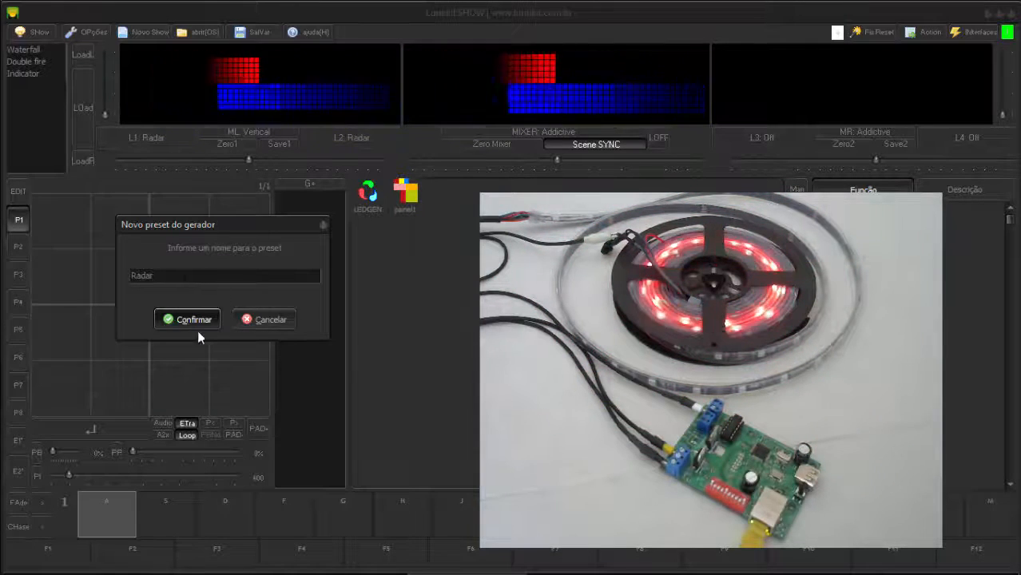
click(186, 320)
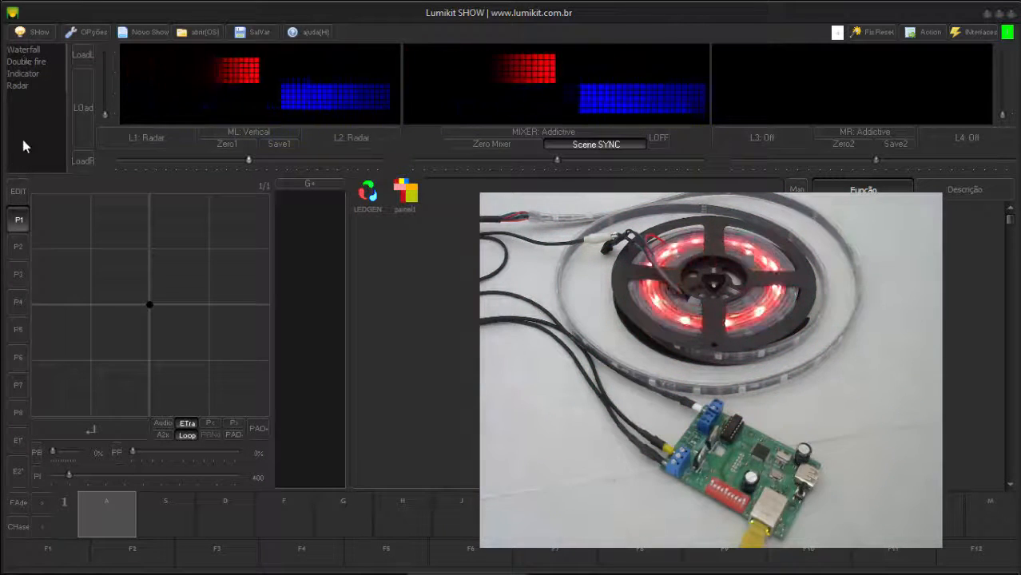
Try loading the saved generator presets Double fire, Indicator and Radar in turn to transition between the two mixer sides.
click(33, 61)
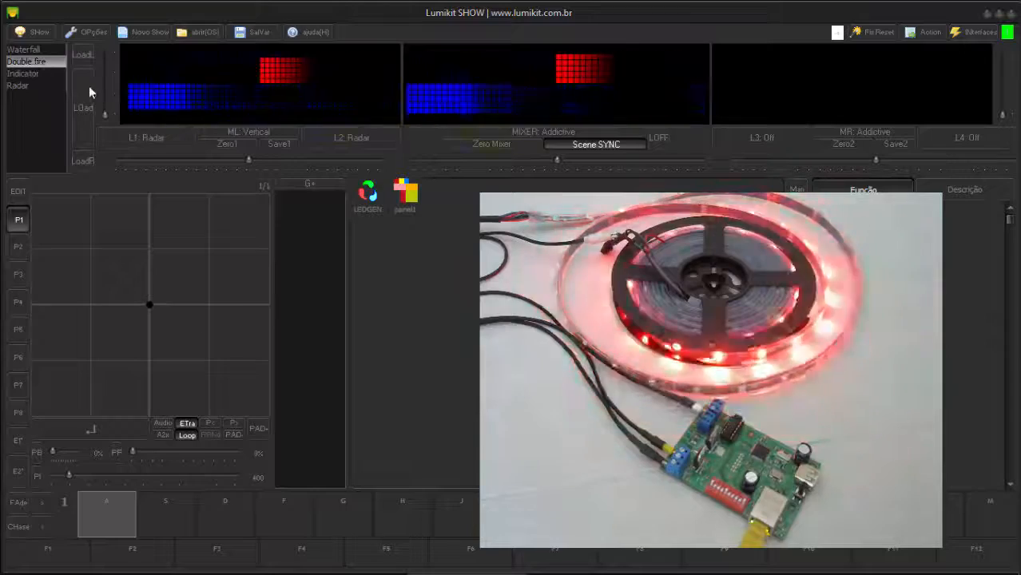
double_click(41, 63)
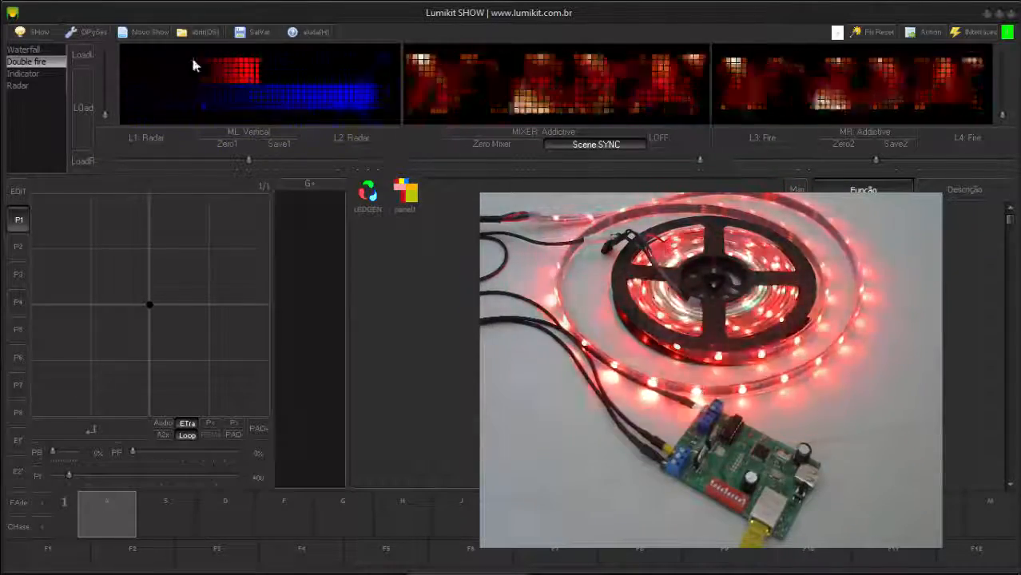
click(32, 72)
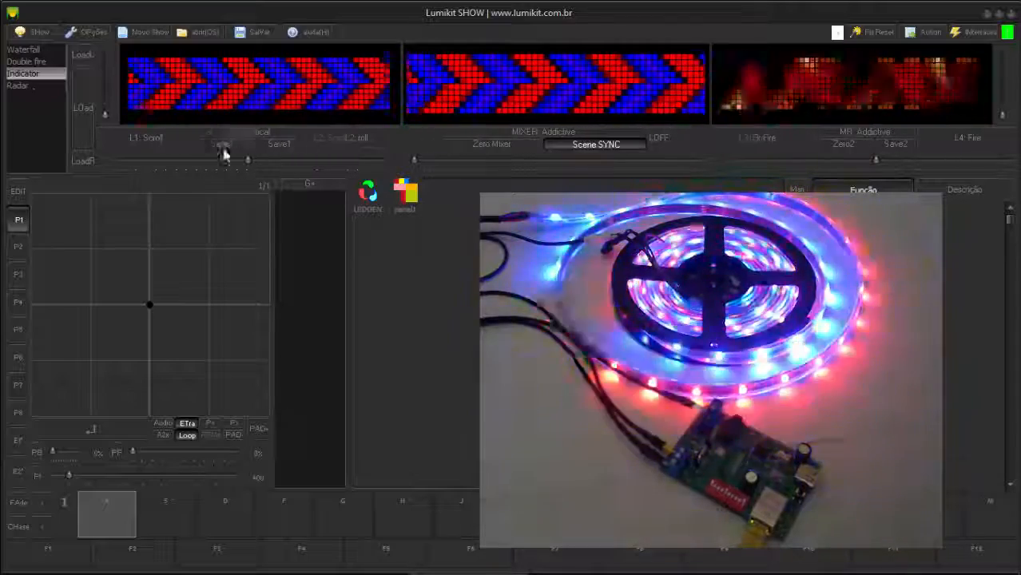
click(24, 86)
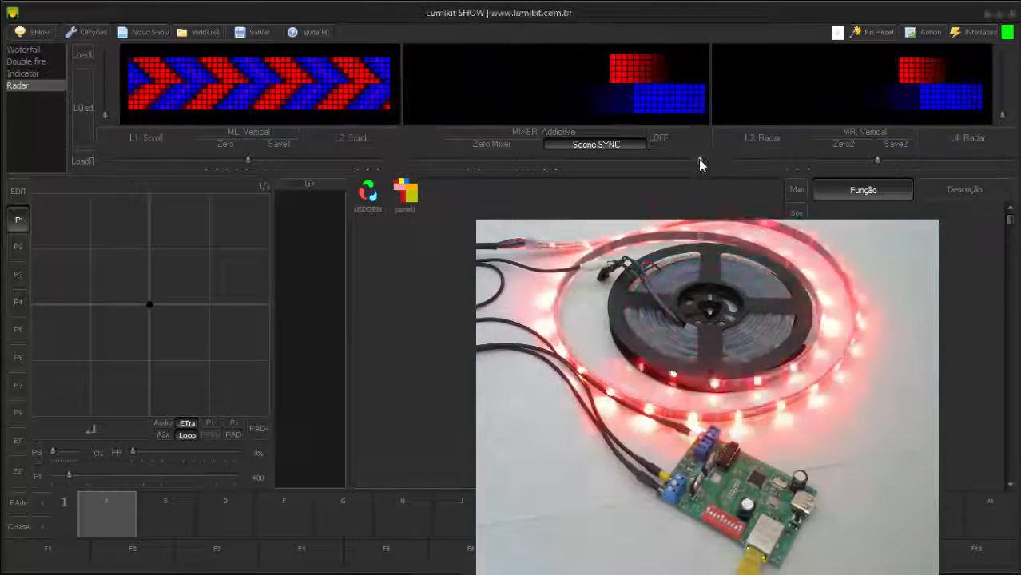
drag(698, 159, 731, 192)
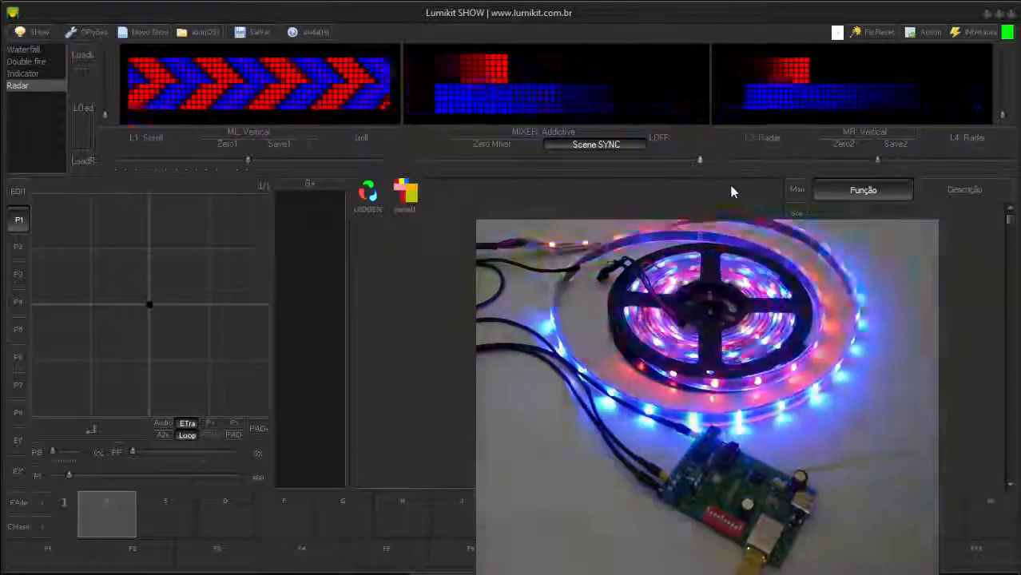
Load the Waterfall preset only into the L1/L2 side and move the MIXER fader fully toward that side.
click(46, 51)
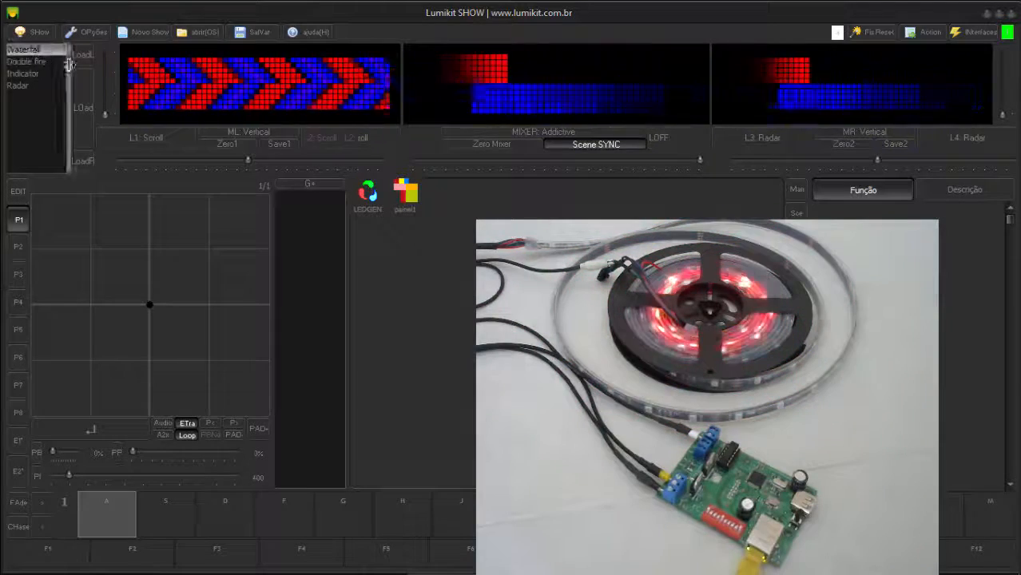
click(83, 164)
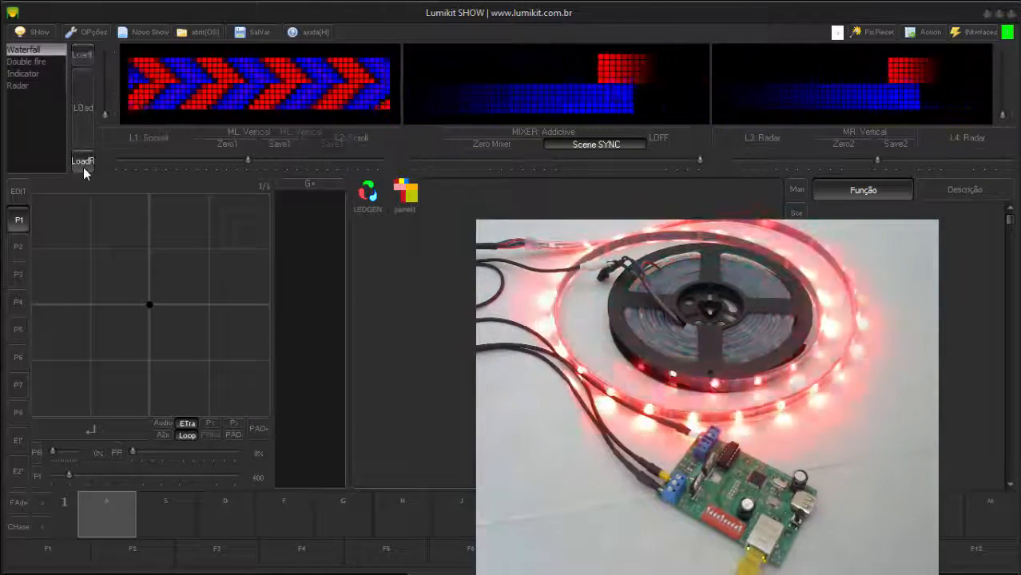
click(85, 55)
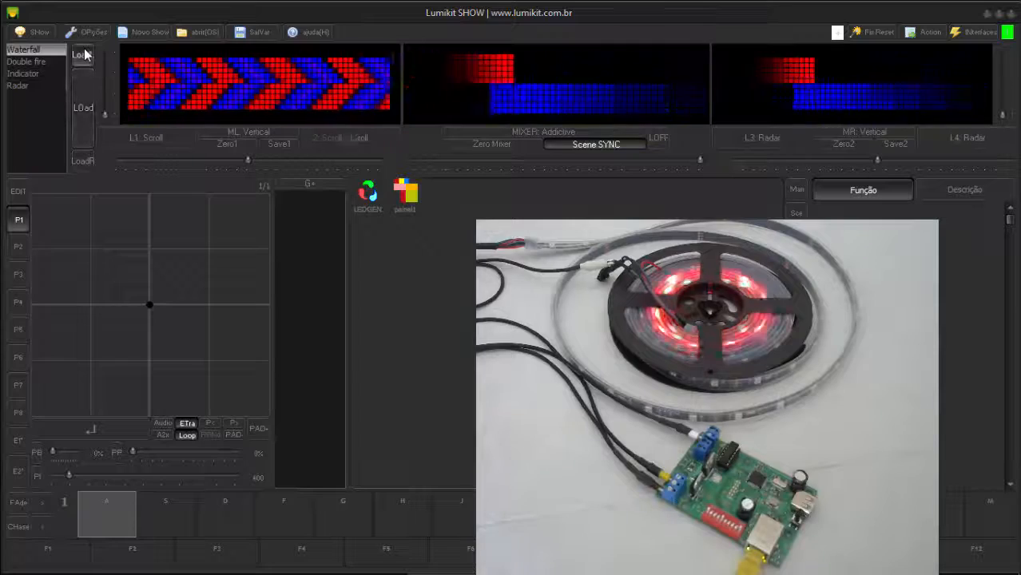
click(83, 164)
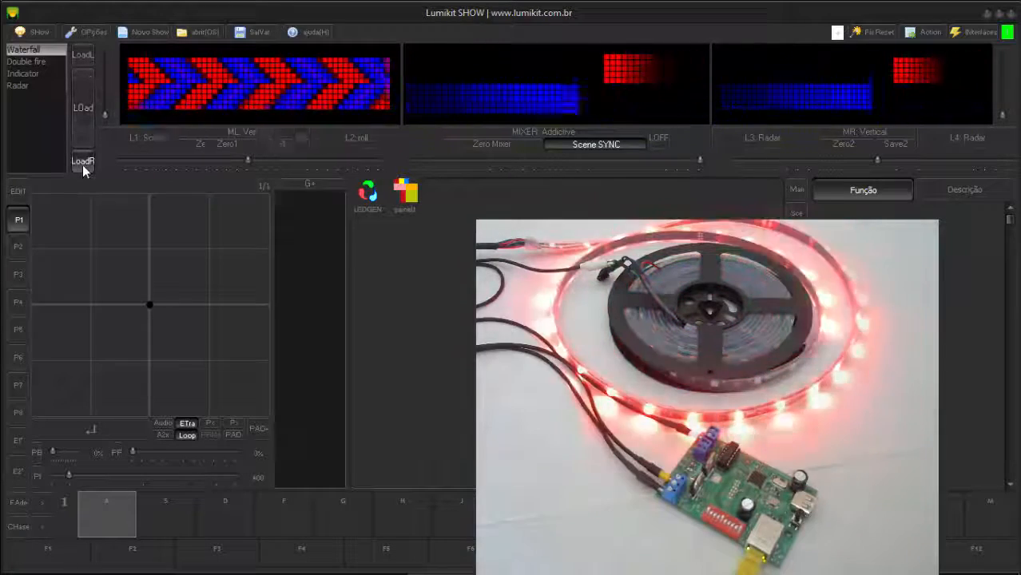
click(76, 61)
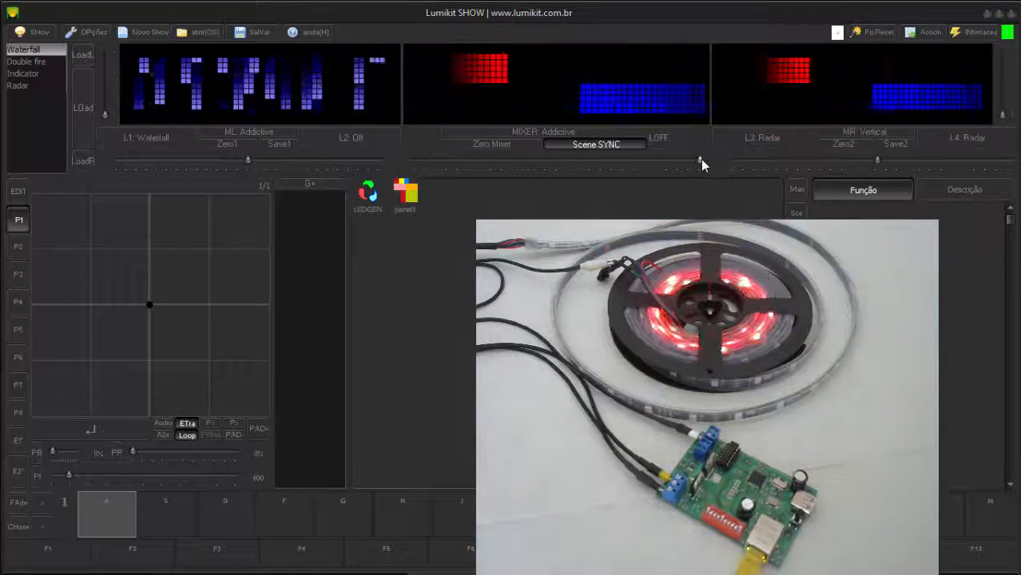
drag(701, 159, 414, 162)
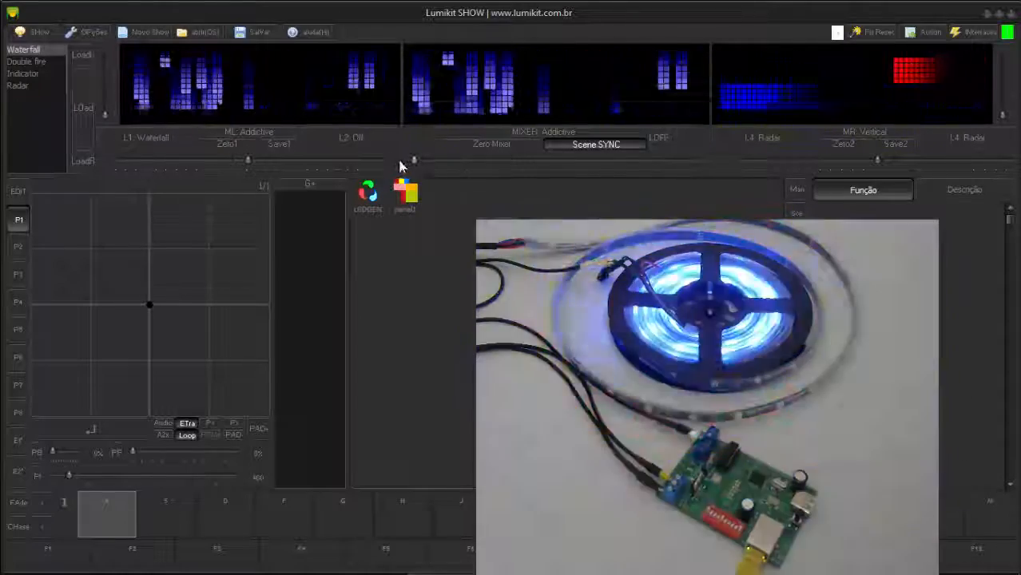
Load the Double fire preset into the L3/L4 side with an automatic mixer transition.
click(32, 63)
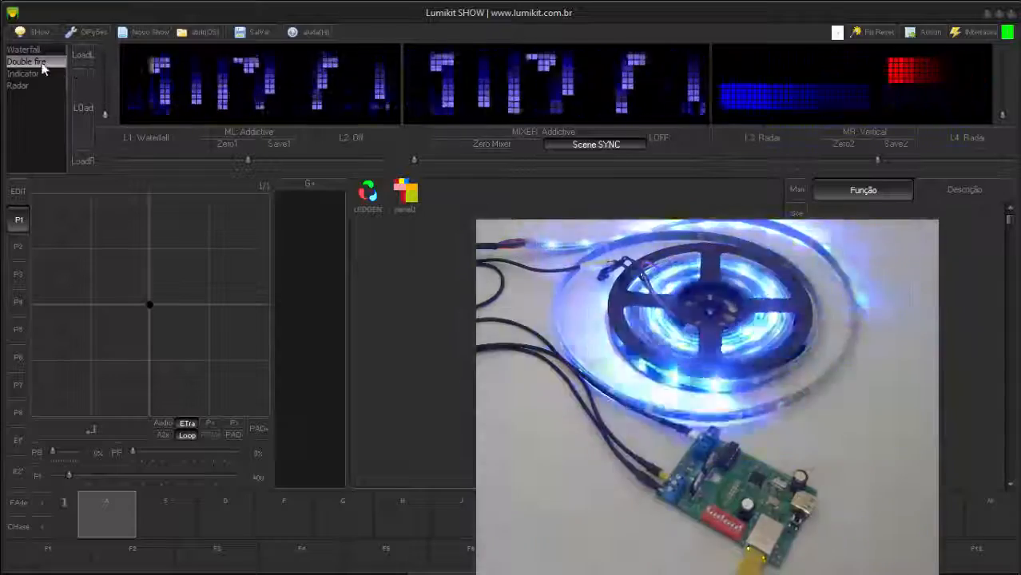
click(85, 56)
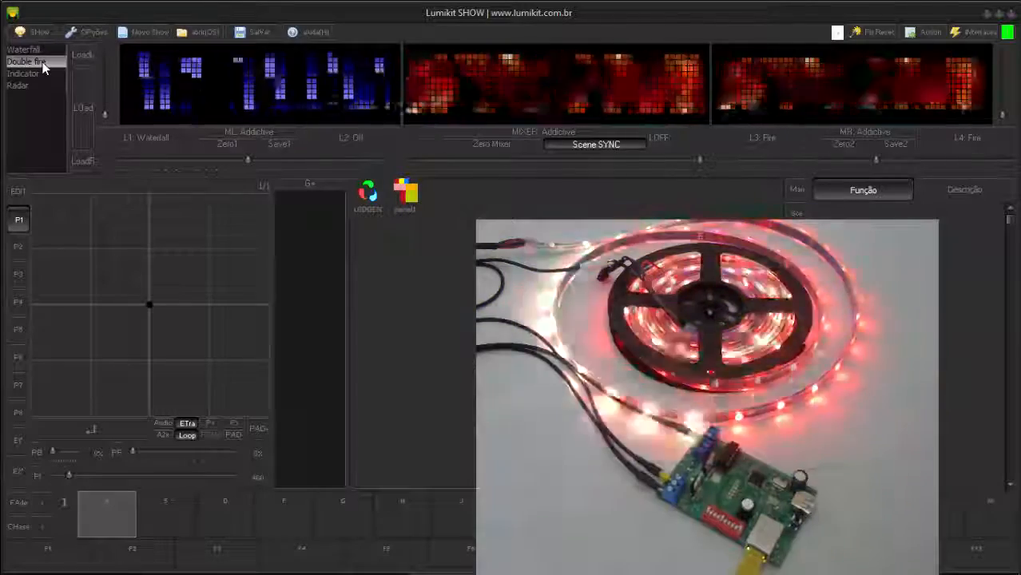
click(44, 68)
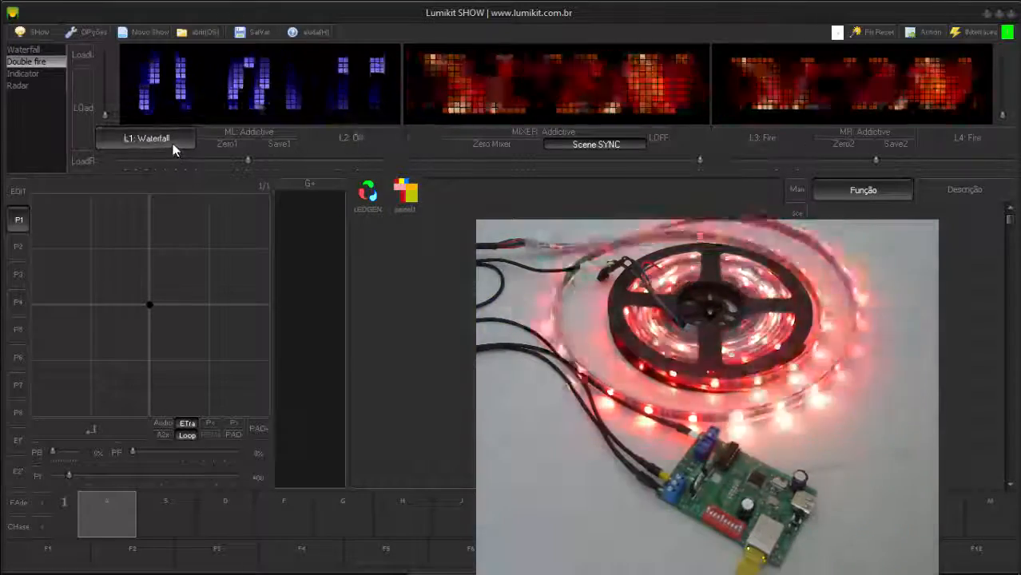
Open the effect configuration of layer L1, change its effect to Chessboard, and move the dialog clear of the previews.
double_click(173, 144)
drag(534, 130, 242, 122)
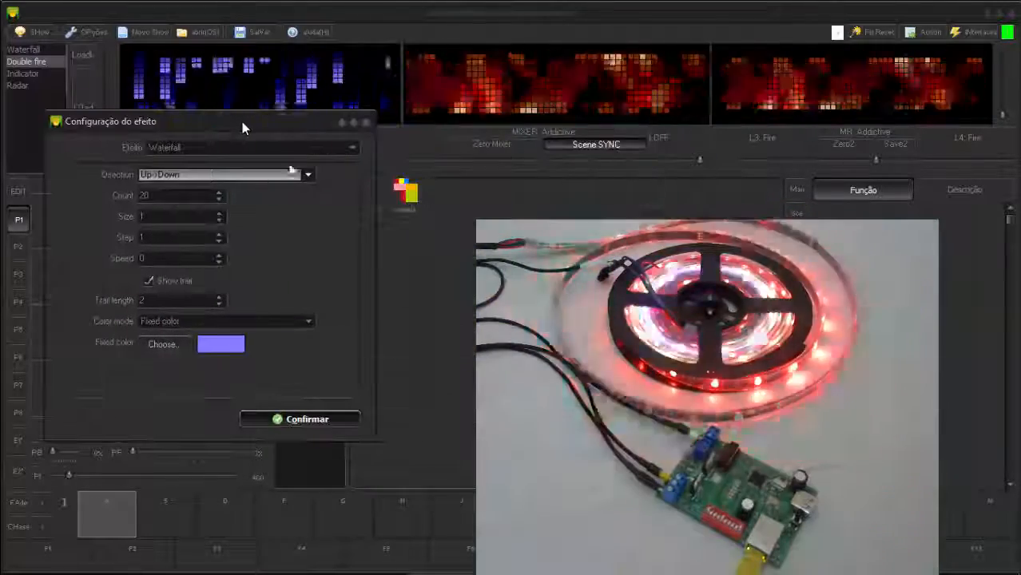
click(319, 147)
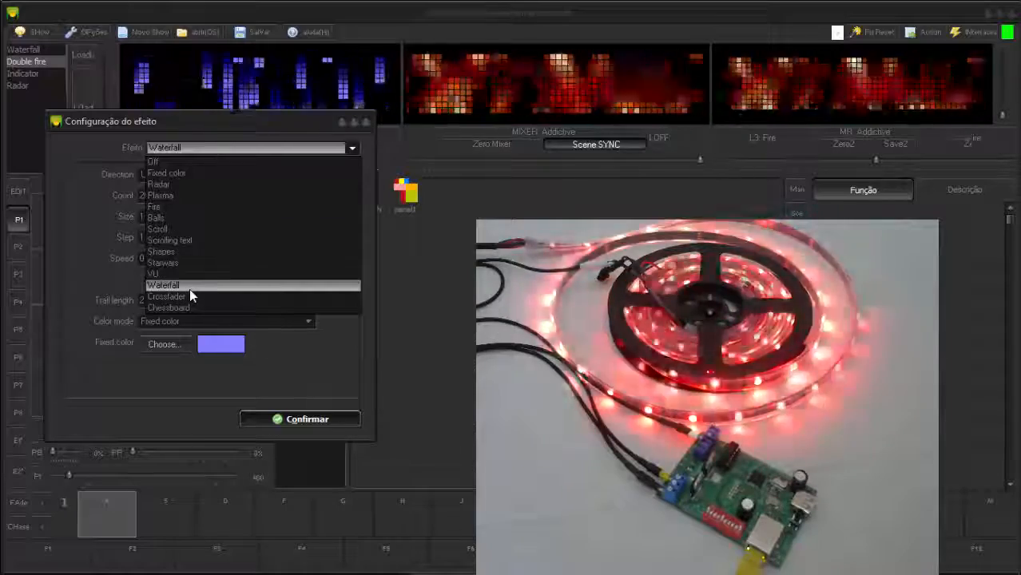
click(194, 307)
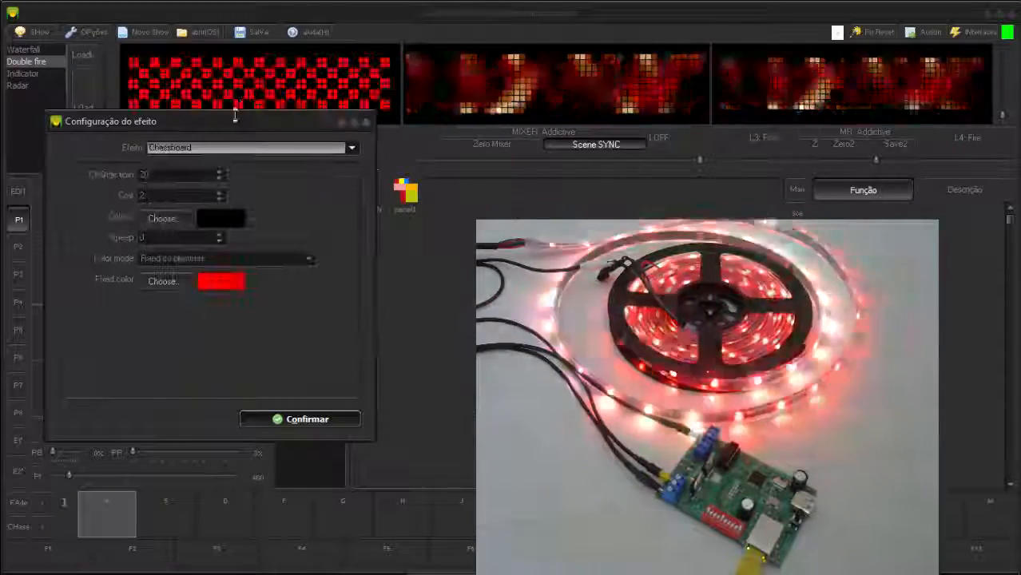
drag(235, 115, 237, 188)
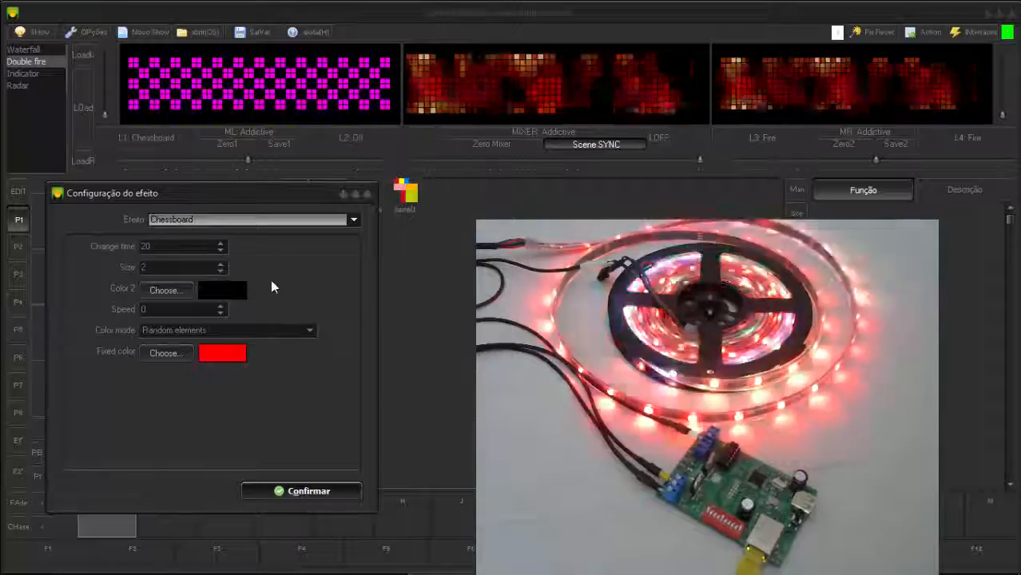
Try the Shapes effect with the Filled Circle style on layer L1, and then the VU effect.
click(260, 224)
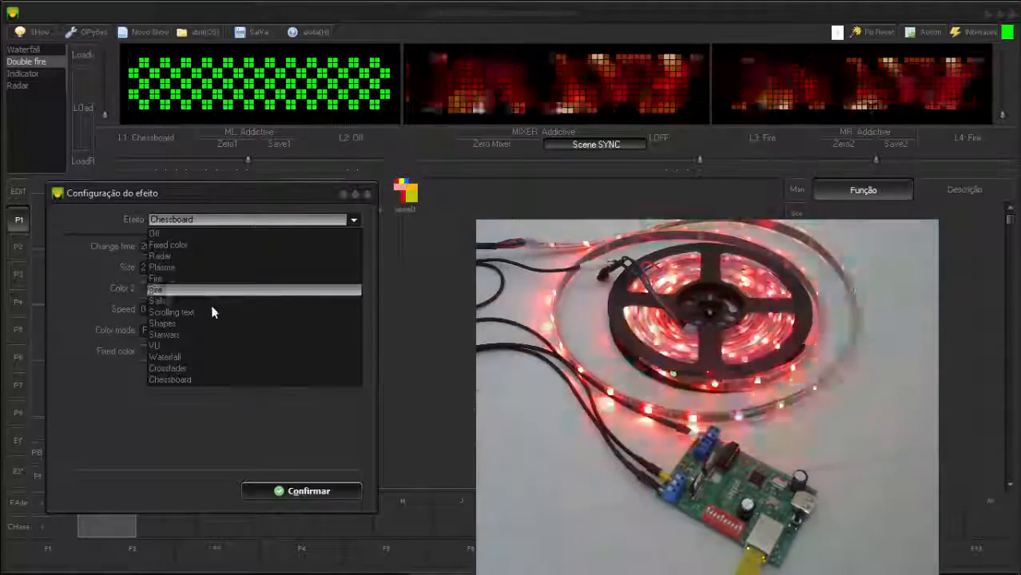
click(197, 324)
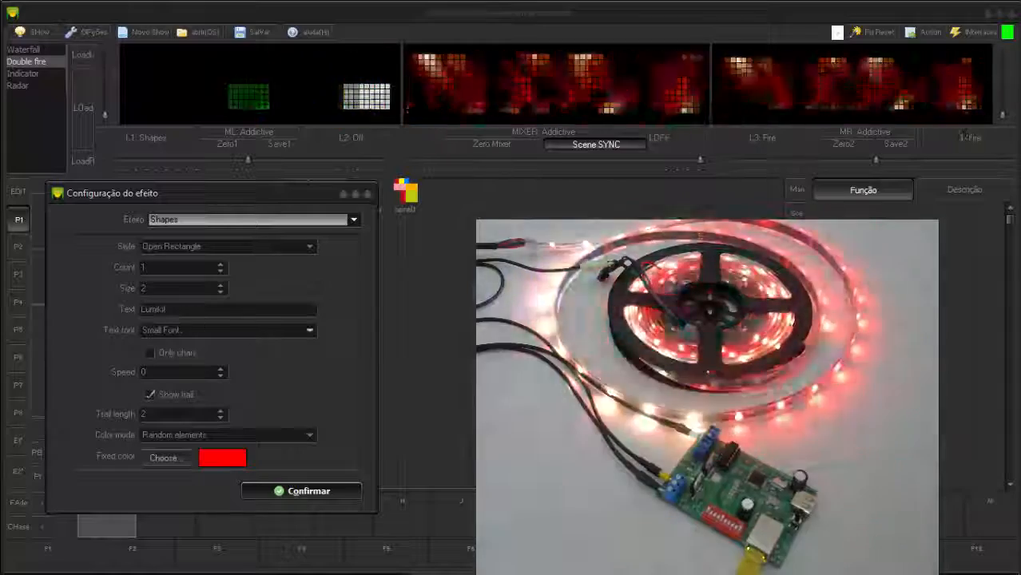
click(239, 246)
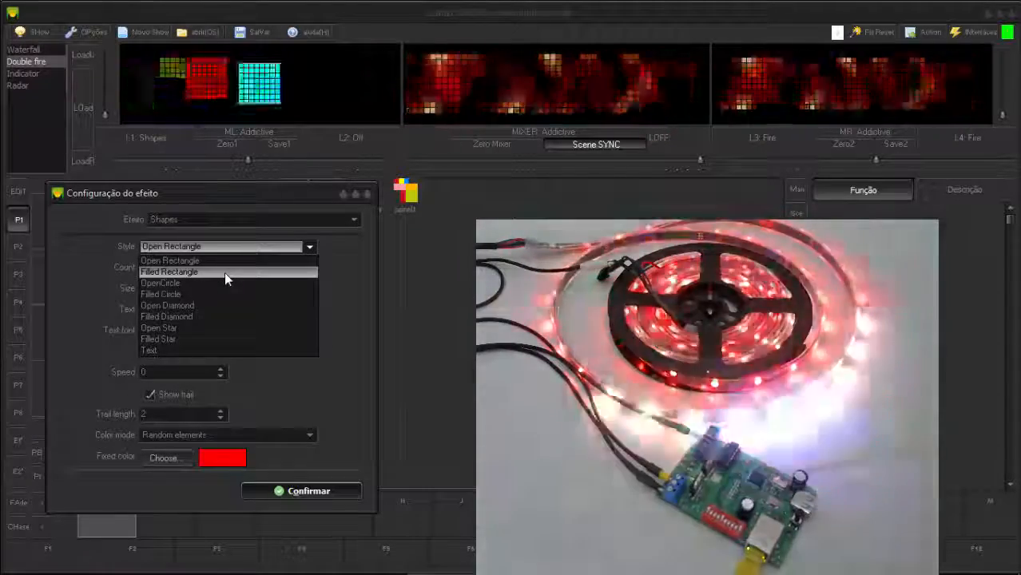
click(218, 290)
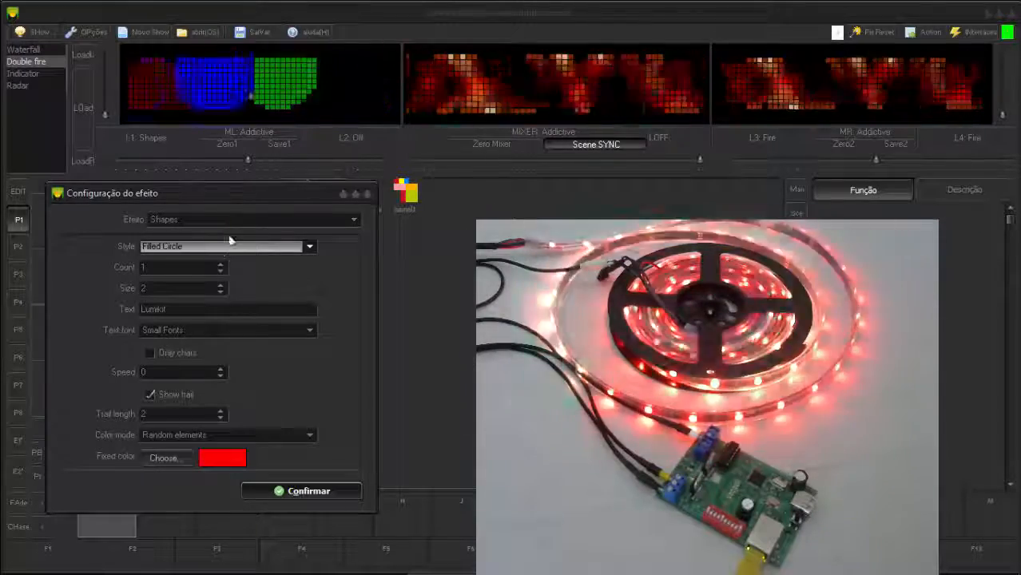
click(222, 225)
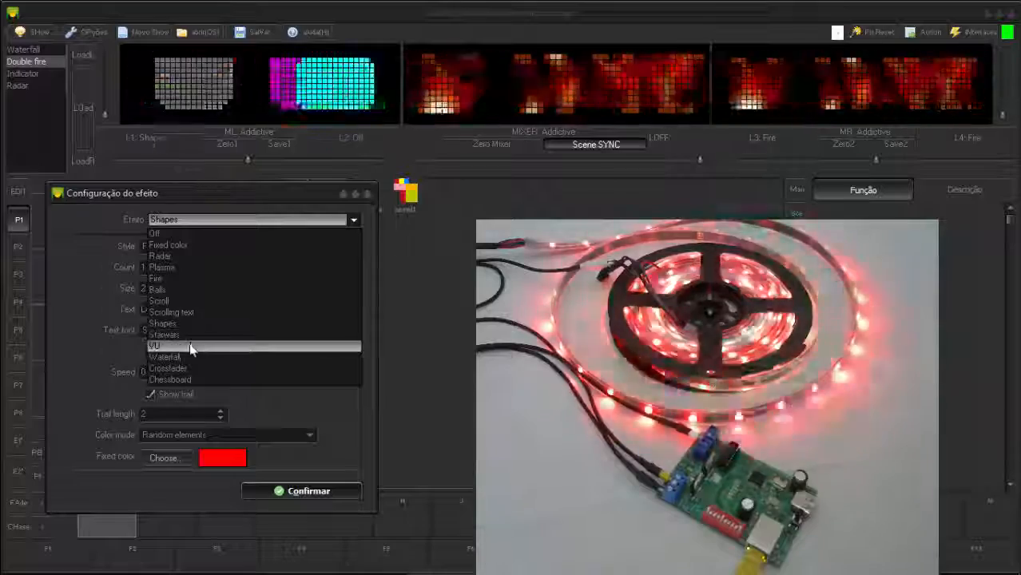
click(191, 349)
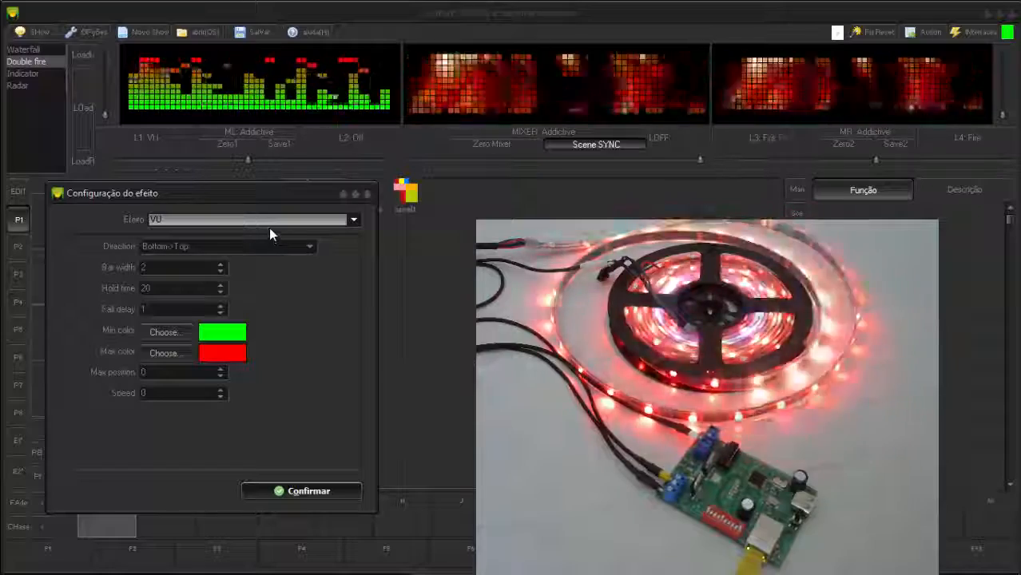
Change layer L1's effect to Scrolling text, with its position set to -9 and its size to 13.
click(268, 222)
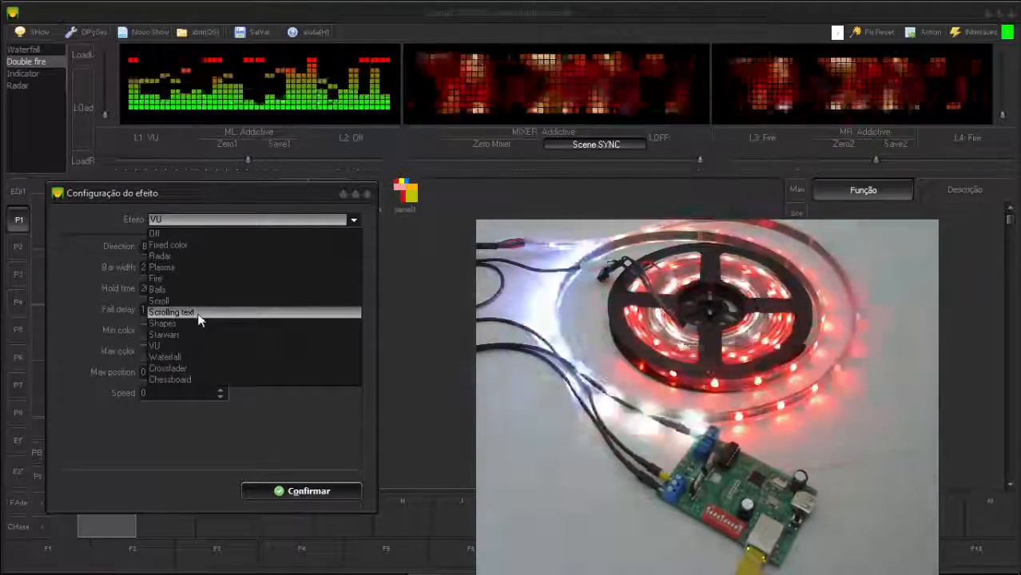
click(199, 313)
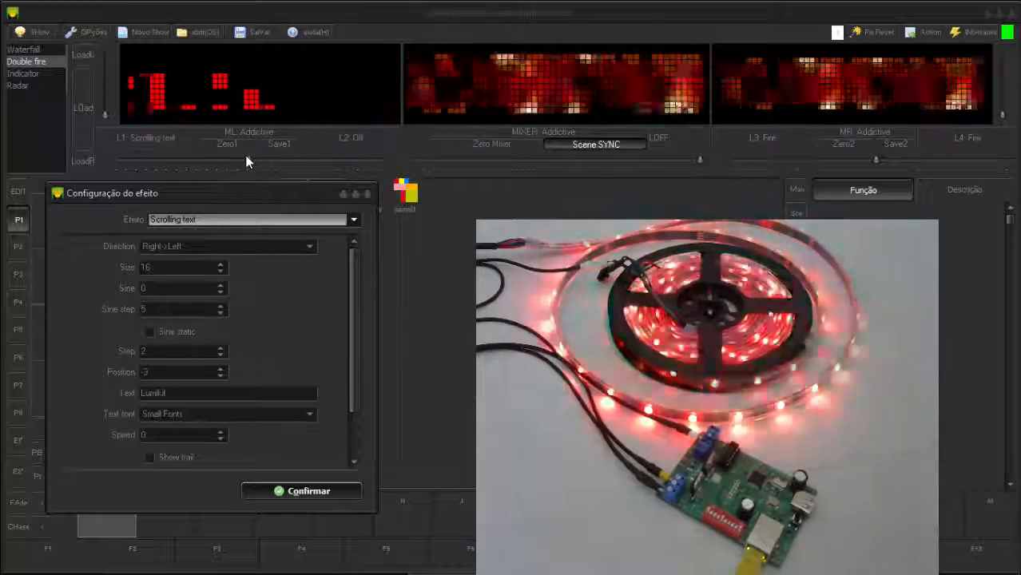
click(220, 370)
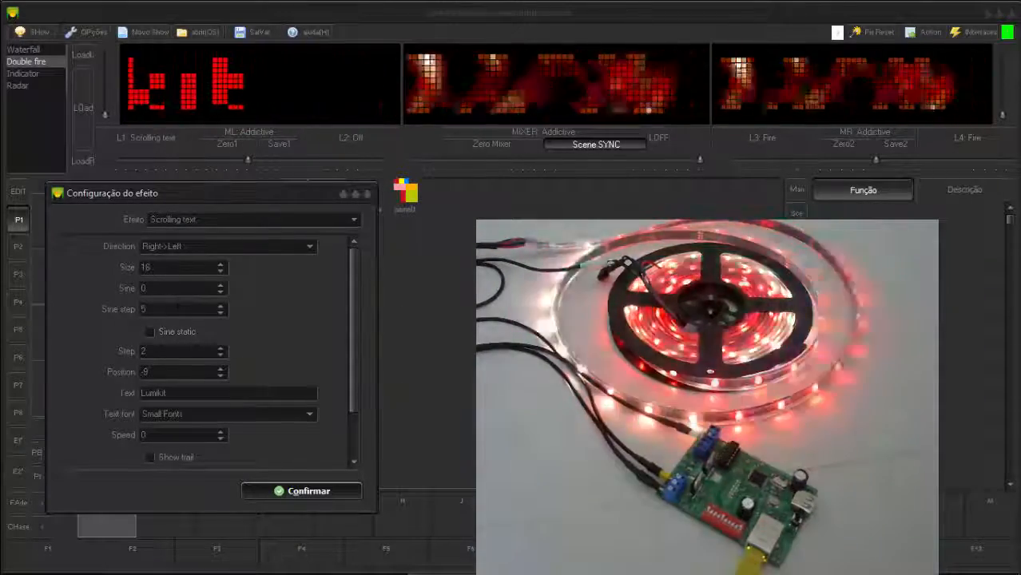
double_click(146, 268)
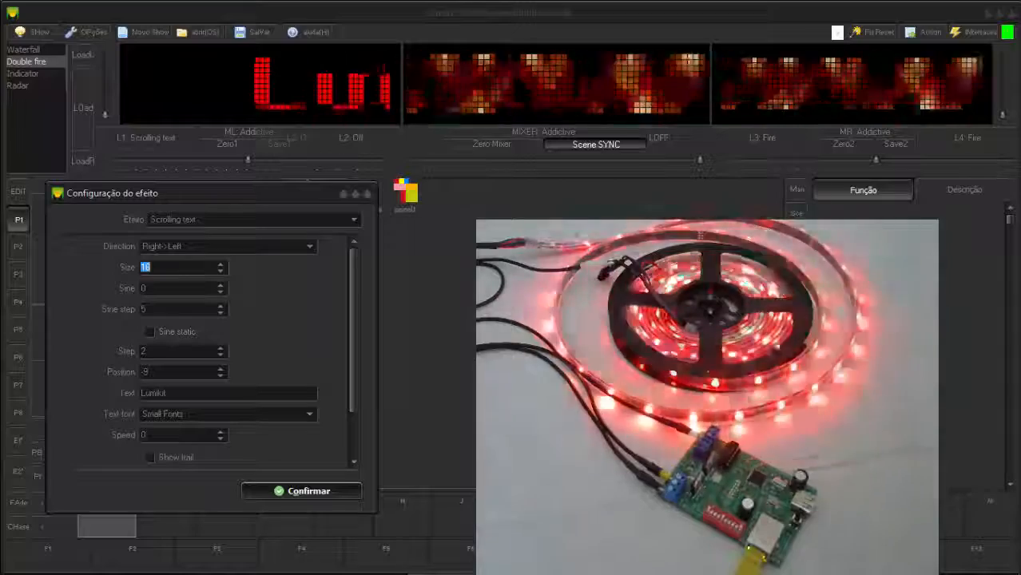
text(14)
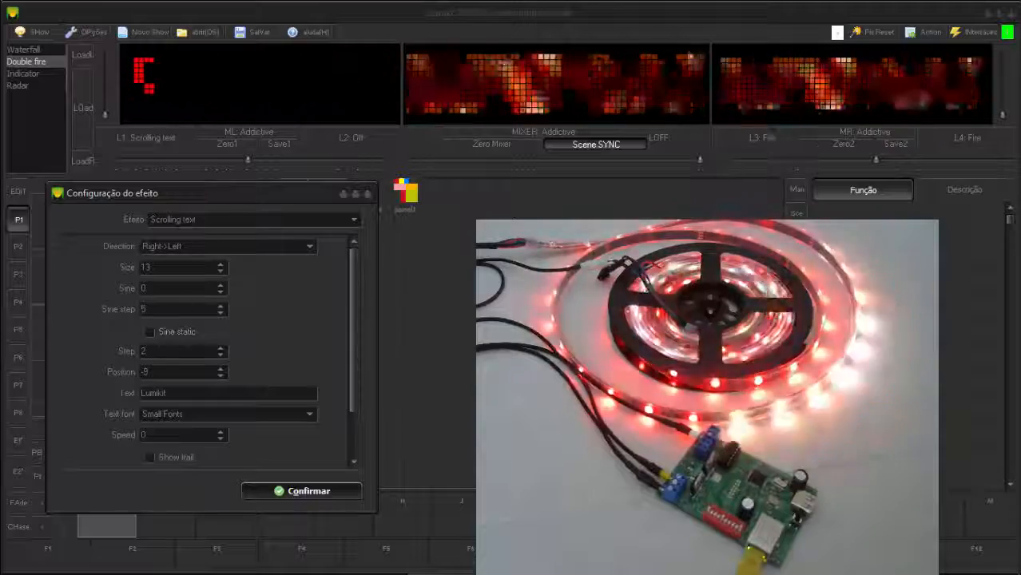
Set the scrolling text's position to -7 and its fixed color to green 00FF00, and confirm the effect configuration.
key(Up)
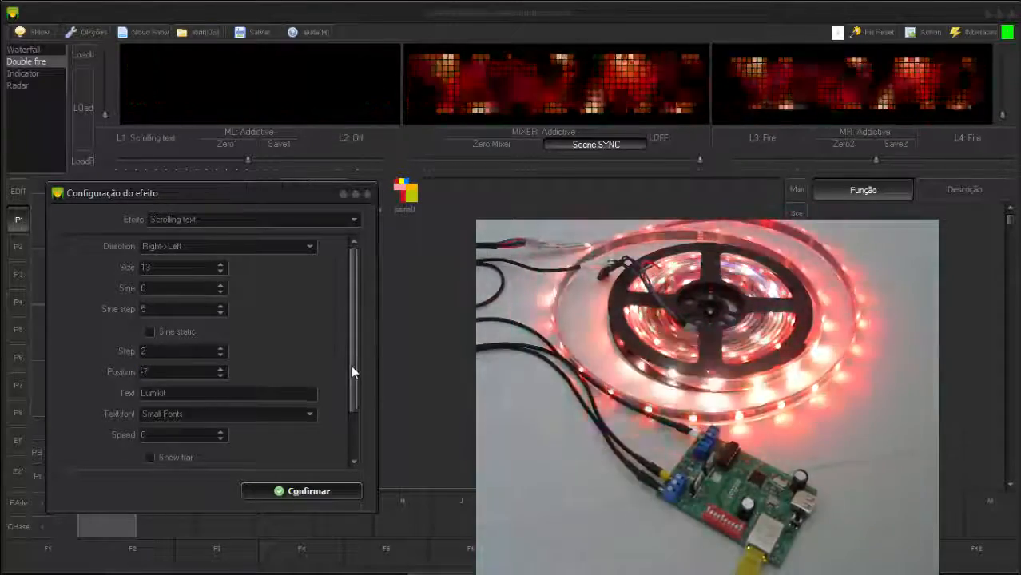
drag(353, 369, 347, 453)
click(164, 459)
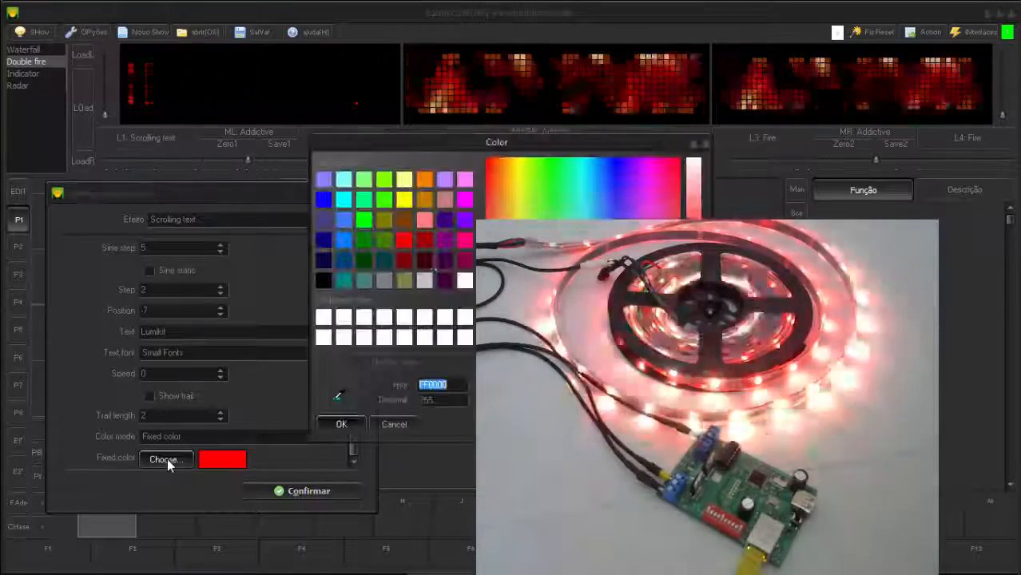
click(364, 222)
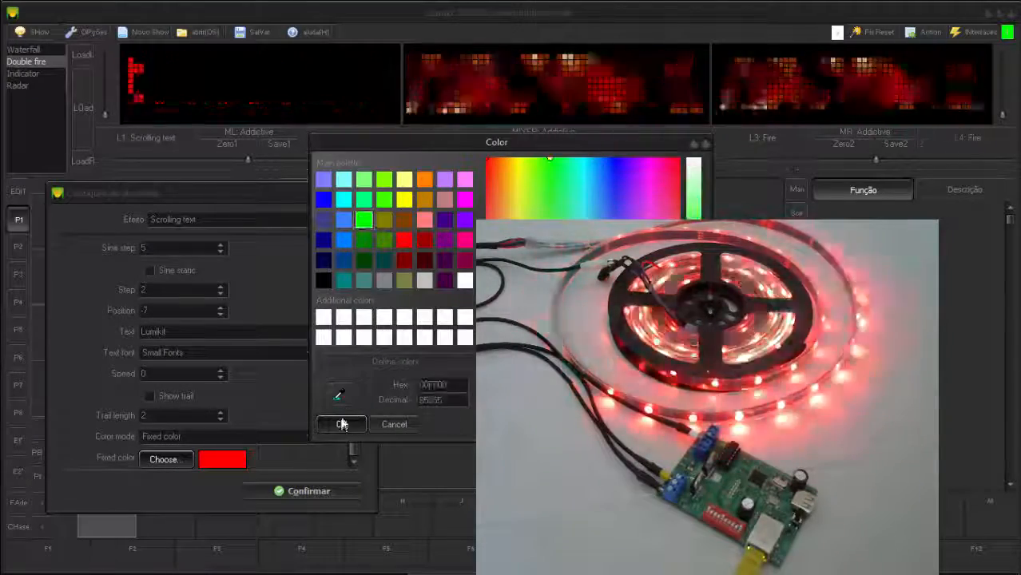
click(341, 424)
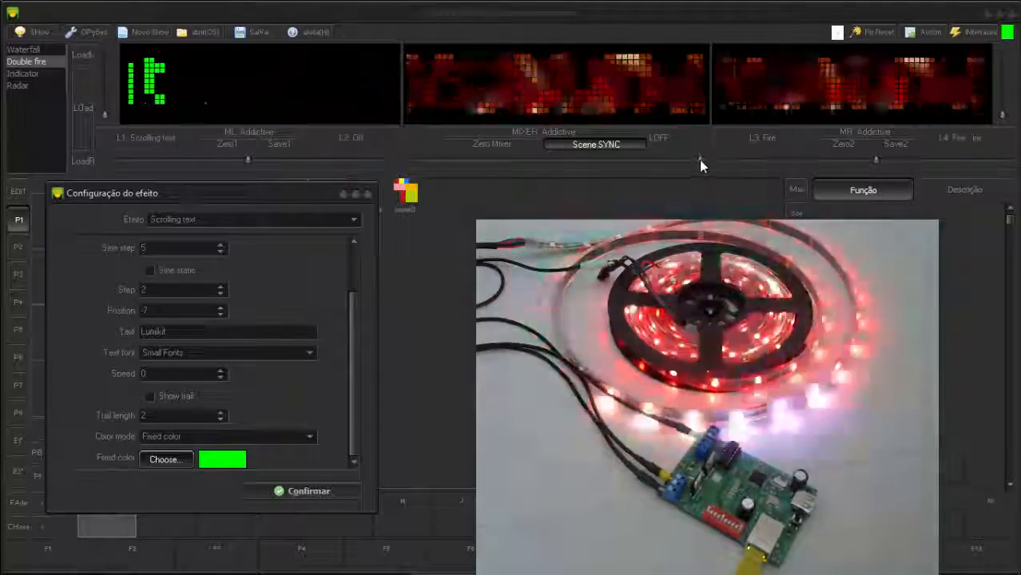
click(272, 490)
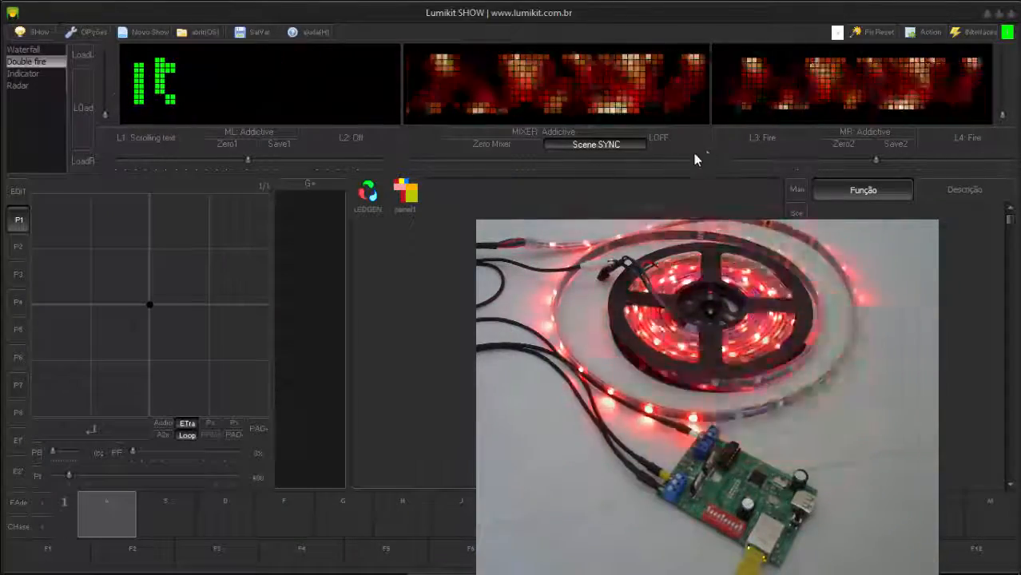
Fade the mixer fully to the L1/L2 side, and shrink the camera window and move it clear of the device area.
drag(699, 157, 422, 160)
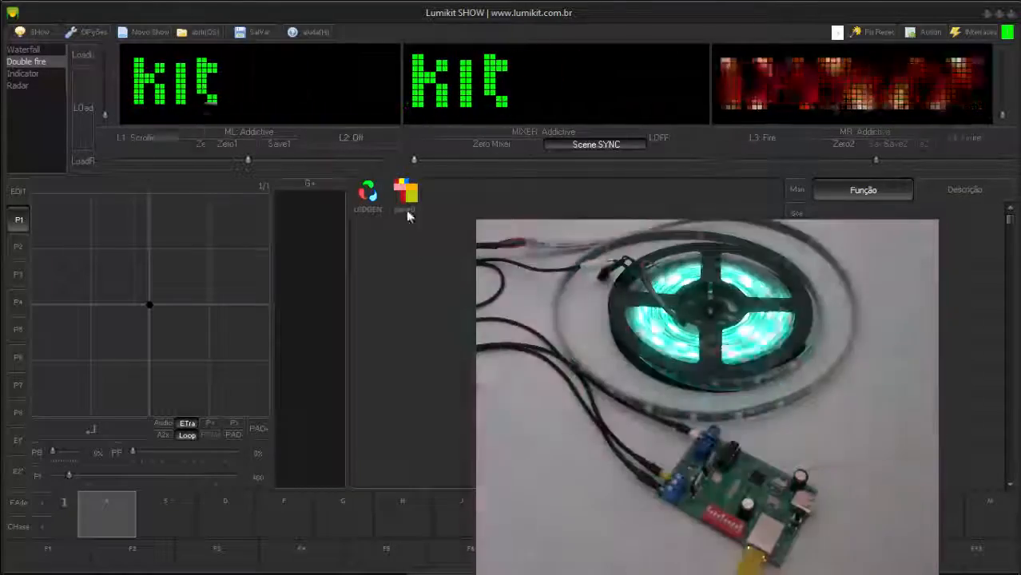
drag(495, 239, 475, 190)
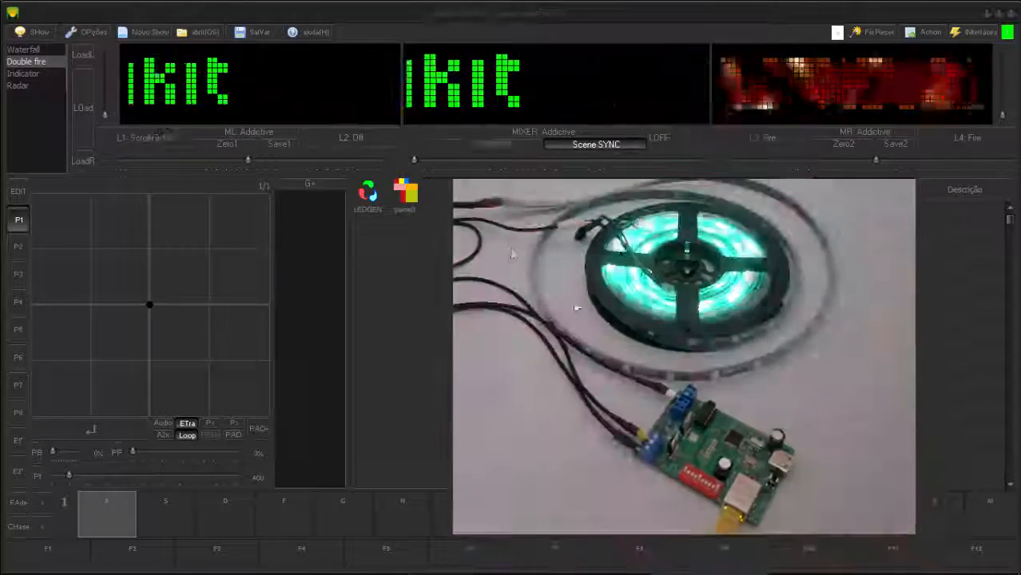
drag(910, 525, 685, 355)
drag(533, 260, 839, 354)
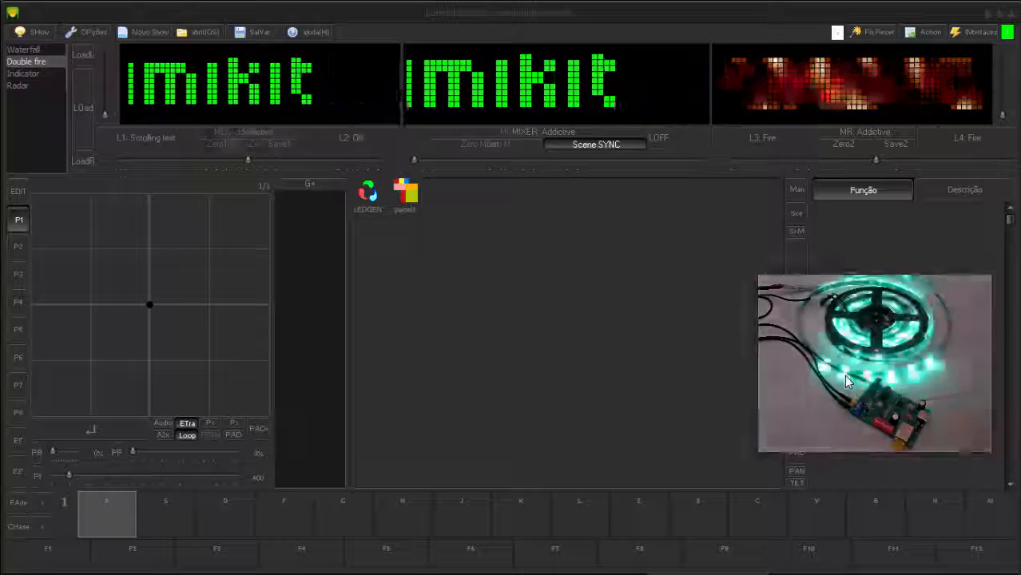
Open the show configuration and duplicate painel1 repeatedly to create painel2 through painel10.
click(42, 32)
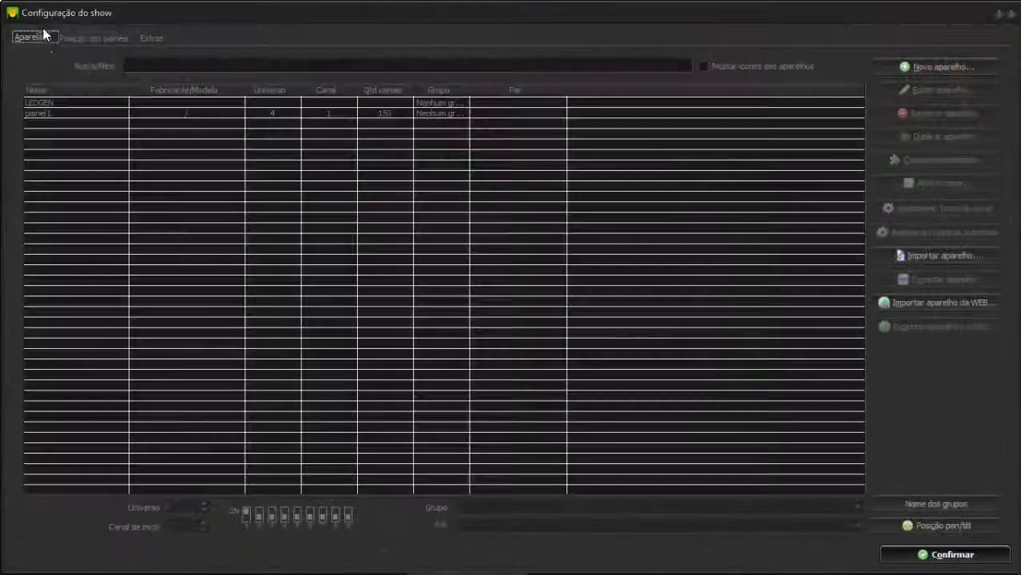
click(79, 116)
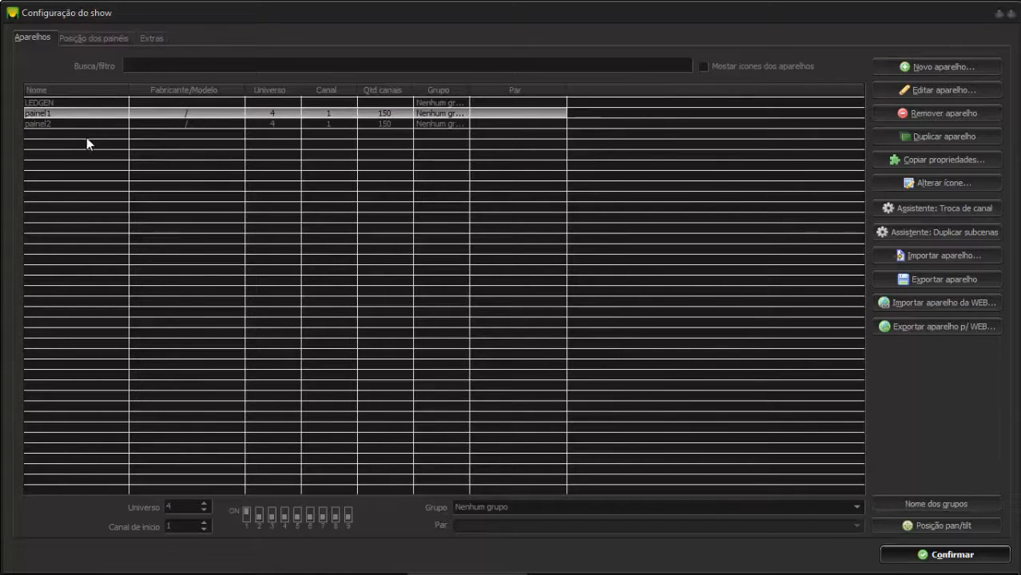
key(alt+d)
key(alt+d)
key(alt+d)
key(alt+d)
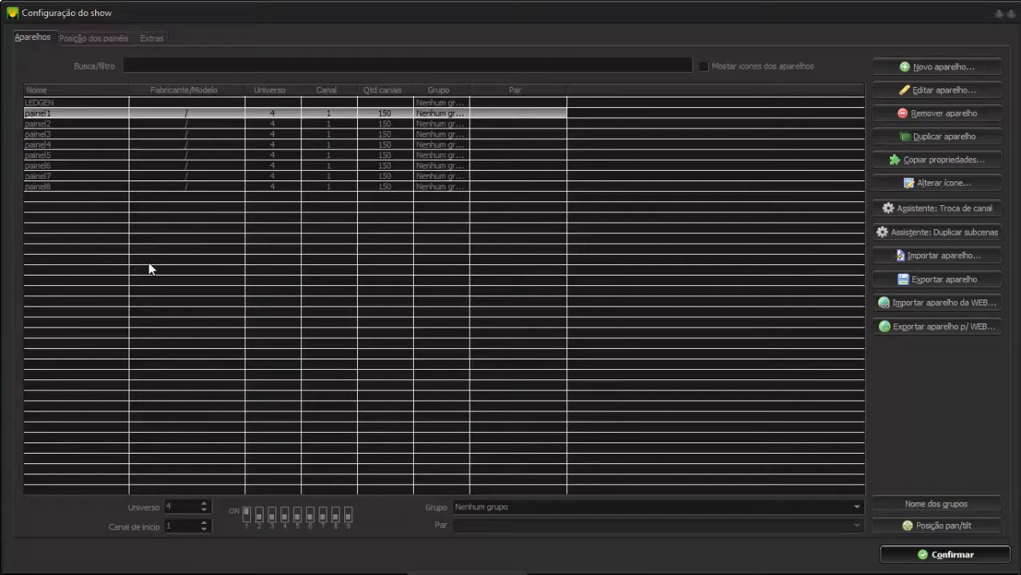
Assign painel2 through painel10 successive free DMX addresses, from universe 4 channel 301 up to universe 7 channel 115.
click(66, 122)
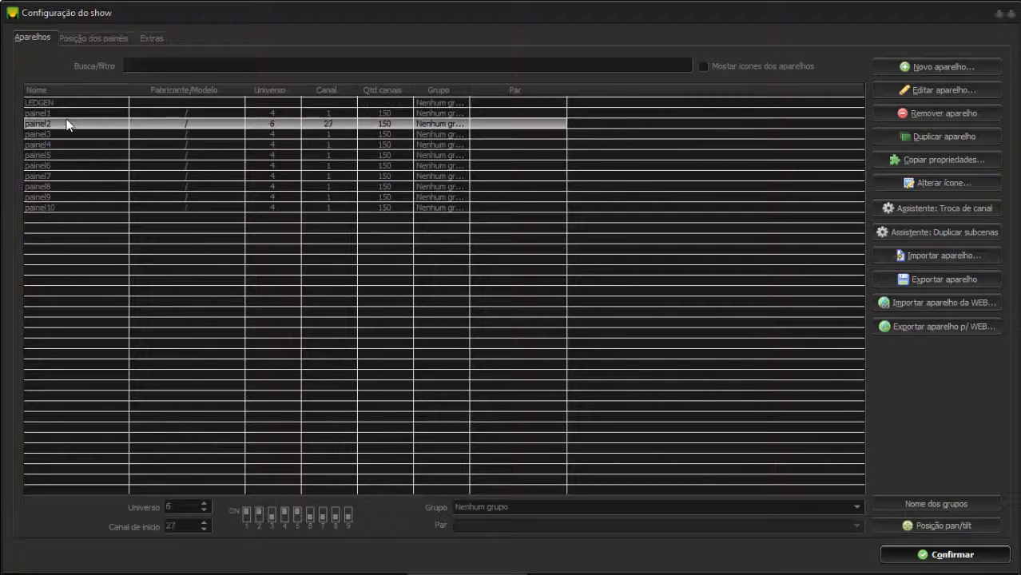
click(59, 145)
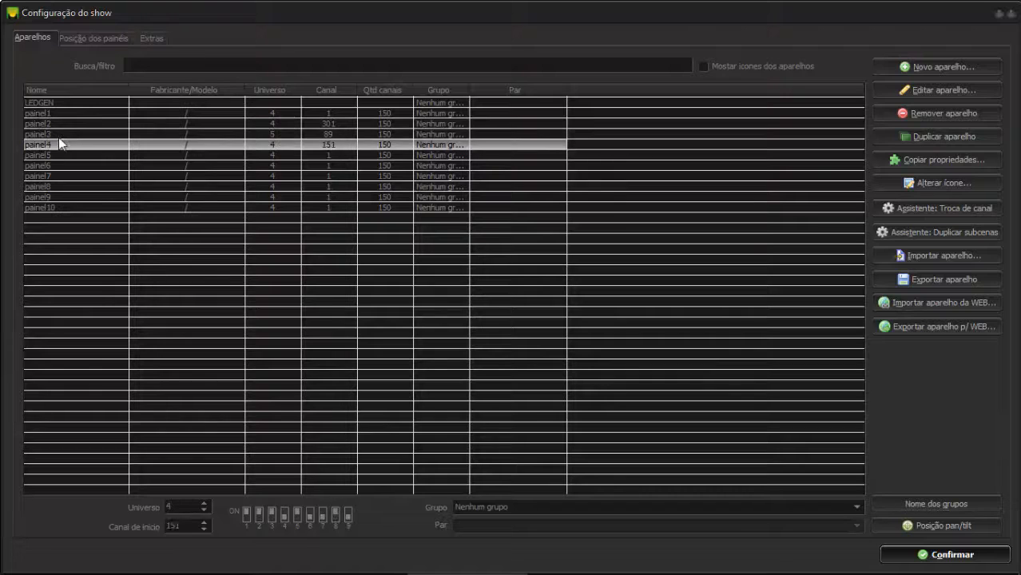
click(59, 156)
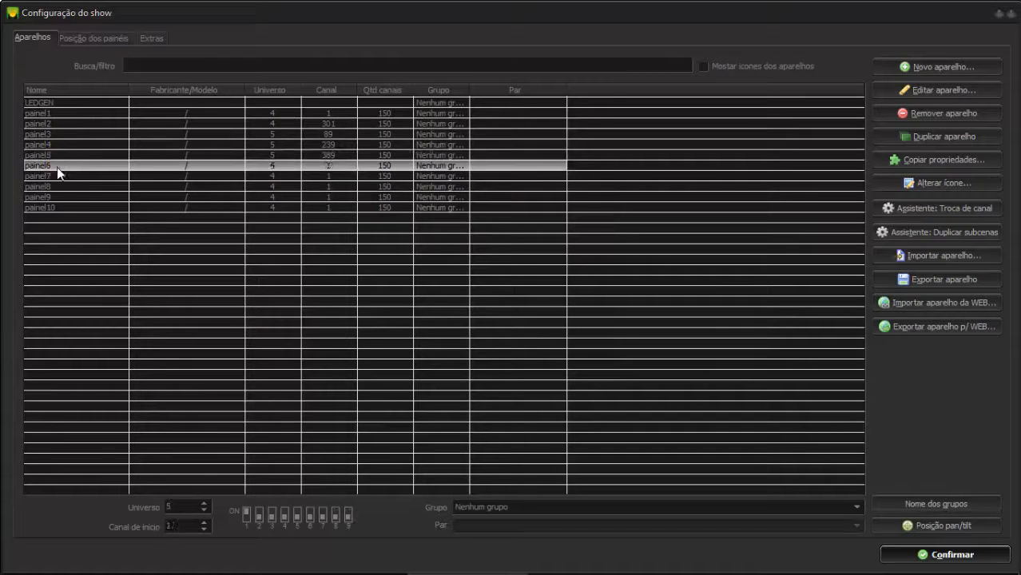
click(57, 189)
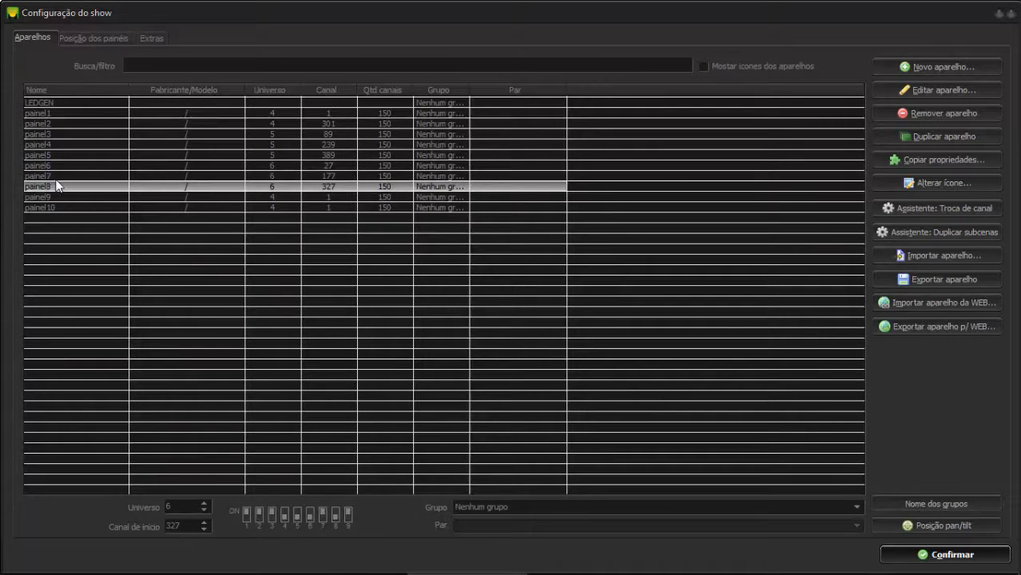
click(56, 195)
click(56, 208)
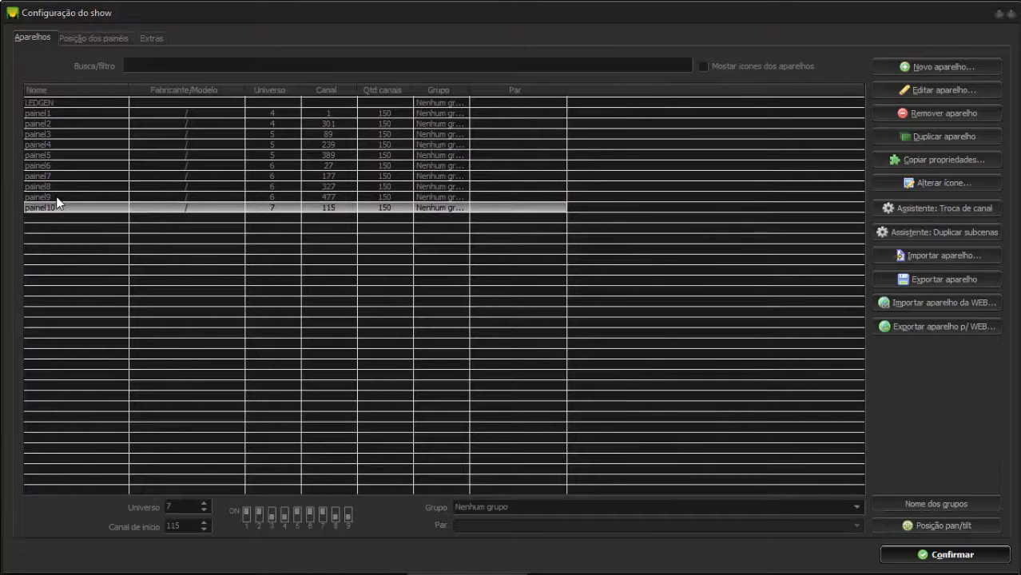
Arrange the ten panels in the 50 x 10 pixel image area, one per row in order from painel1 down to painel10.
click(110, 37)
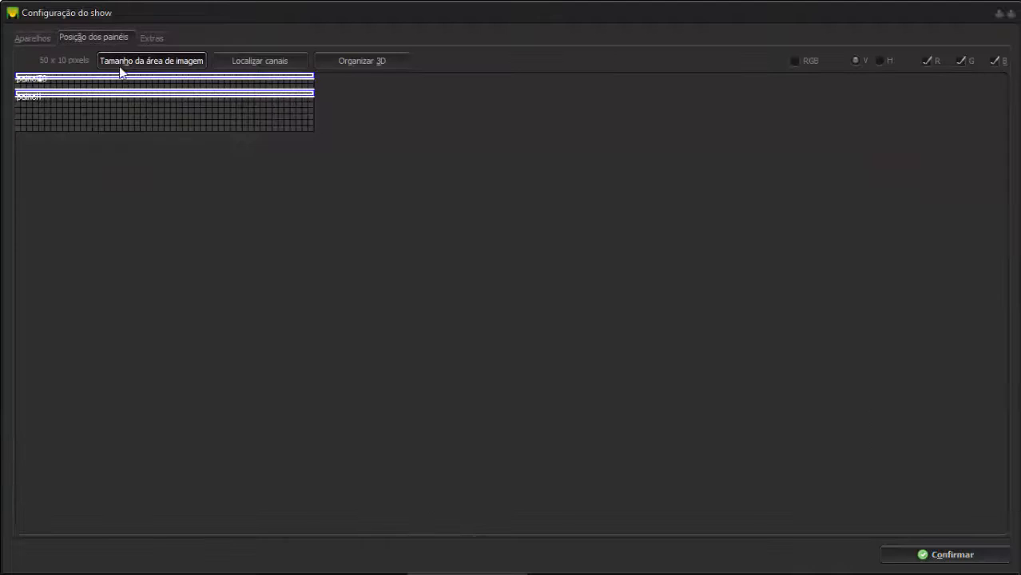
mouse_move(113, 95)
mouse_down()
mouse_move(118, 85)
mouse_move(116, 109)
mouse_up()
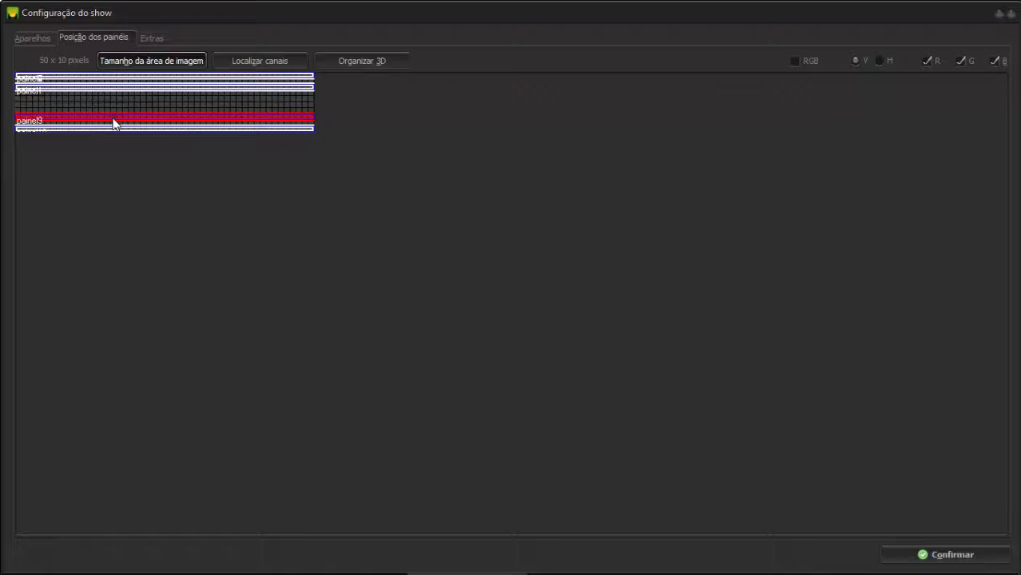
scroll(131, 113, up, 3)
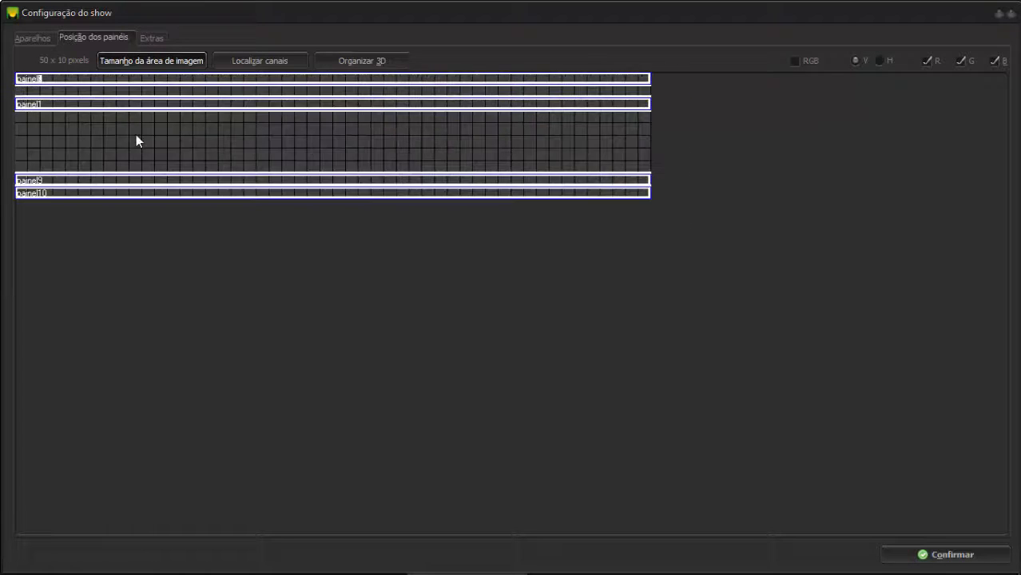
drag(142, 87, 115, 163)
drag(125, 88, 128, 178)
mouse_move(135, 82)
mouse_down()
mouse_move(127, 148)
mouse_move(127, 97)
mouse_up()
mouse_move(127, 87)
mouse_down()
mouse_move(126, 117)
mouse_move(127, 83)
mouse_move(152, 98)
mouse_move(132, 109)
mouse_move(128, 87)
mouse_move(125, 134)
mouse_move(124, 99)
mouse_up()
drag(124, 136, 123, 117)
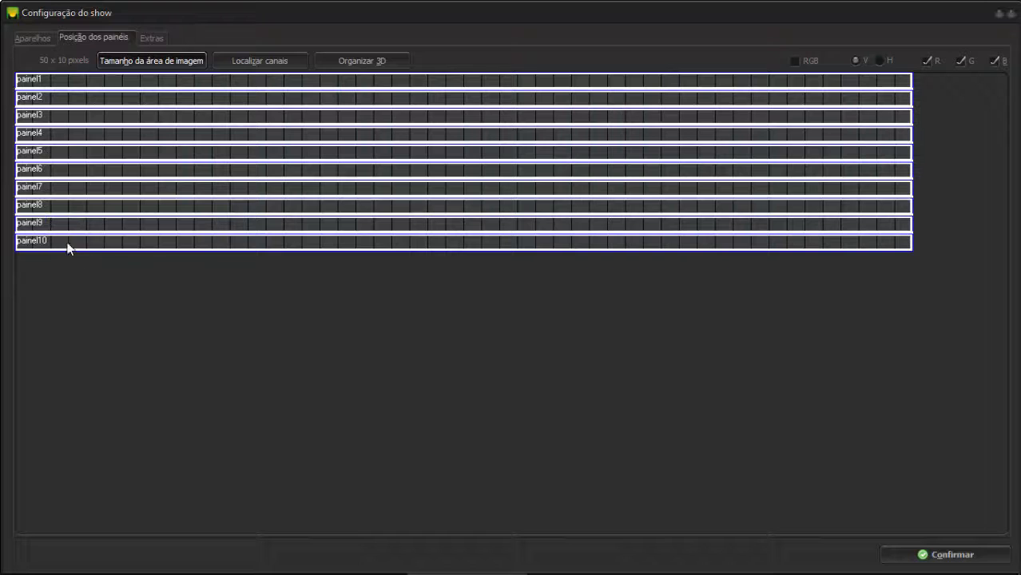
Organize the panels in 3D as a vertical panel with 10 x 10 cm pixels, and confirm the show configuration.
click(358, 63)
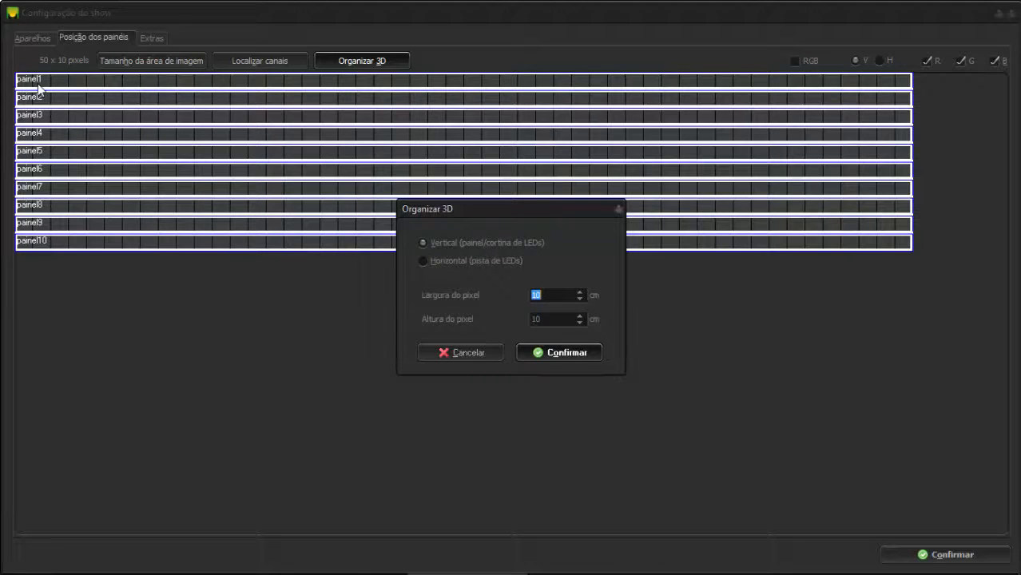
click(571, 354)
click(938, 559)
Open the 3D window, zoom in on the LED panel and reposition the window below the mixer previews.
click(90, 34)
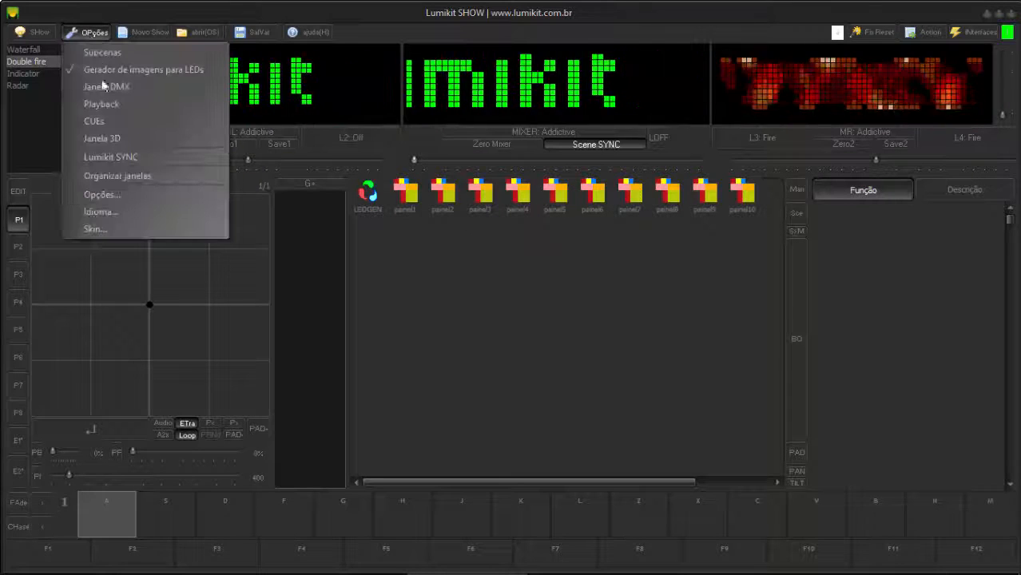
click(104, 140)
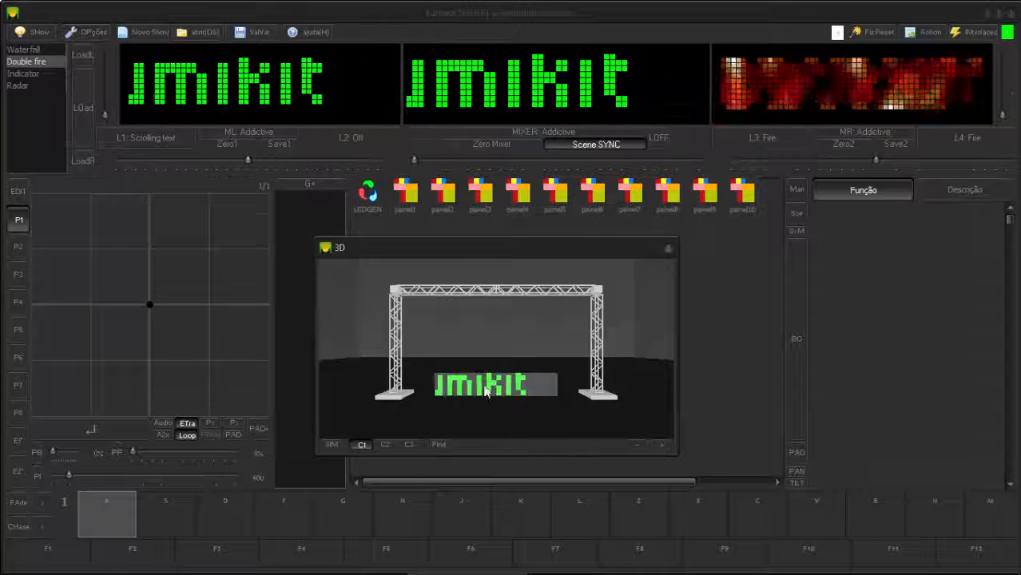
drag(498, 391, 500, 393)
scroll(501, 381, up, 3)
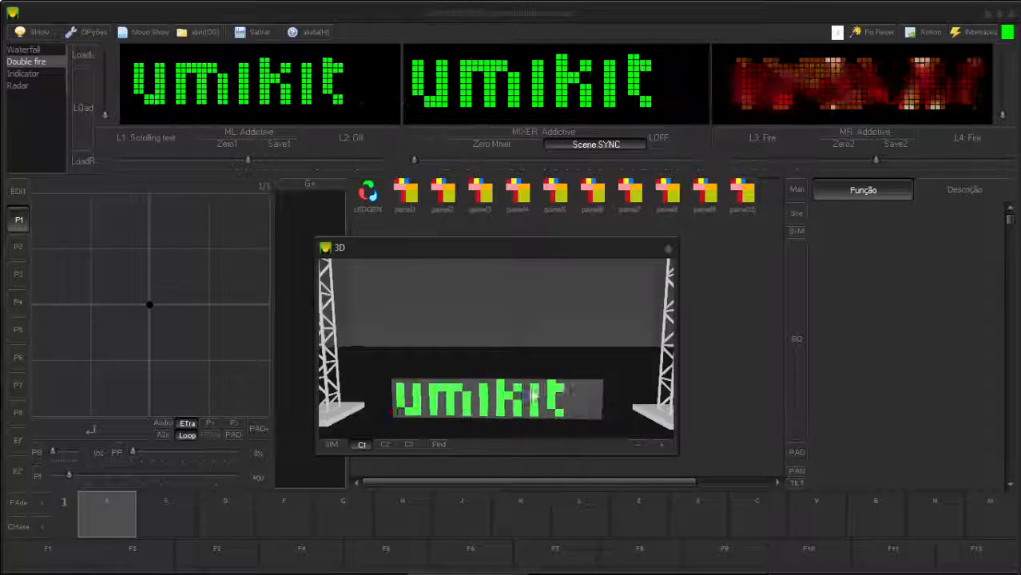
drag(506, 246, 530, 262)
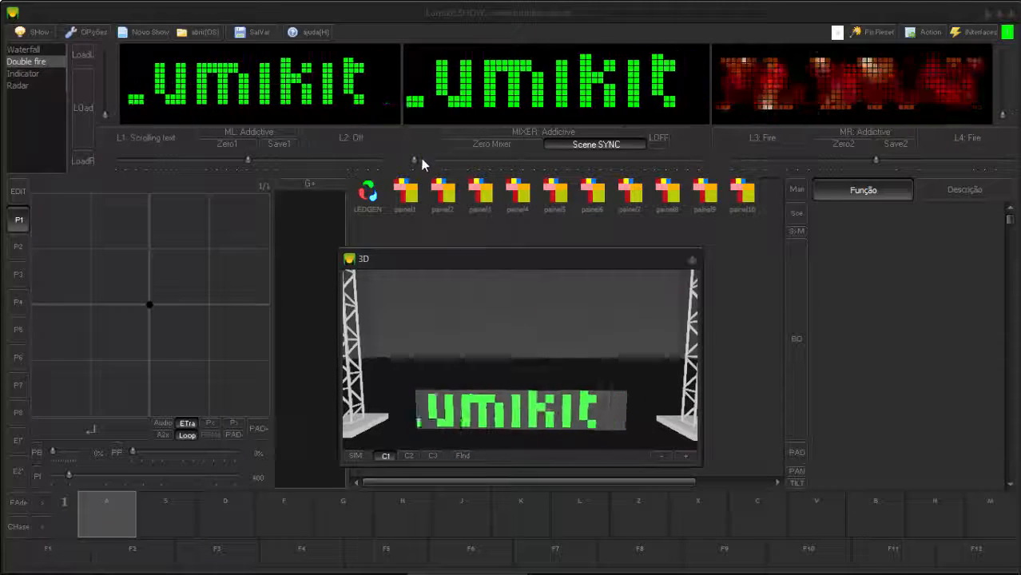
Fade the mixer fully to the L3/L4 side and save scene A as fogo, including the LED generator settings.
drag(416, 161, 712, 166)
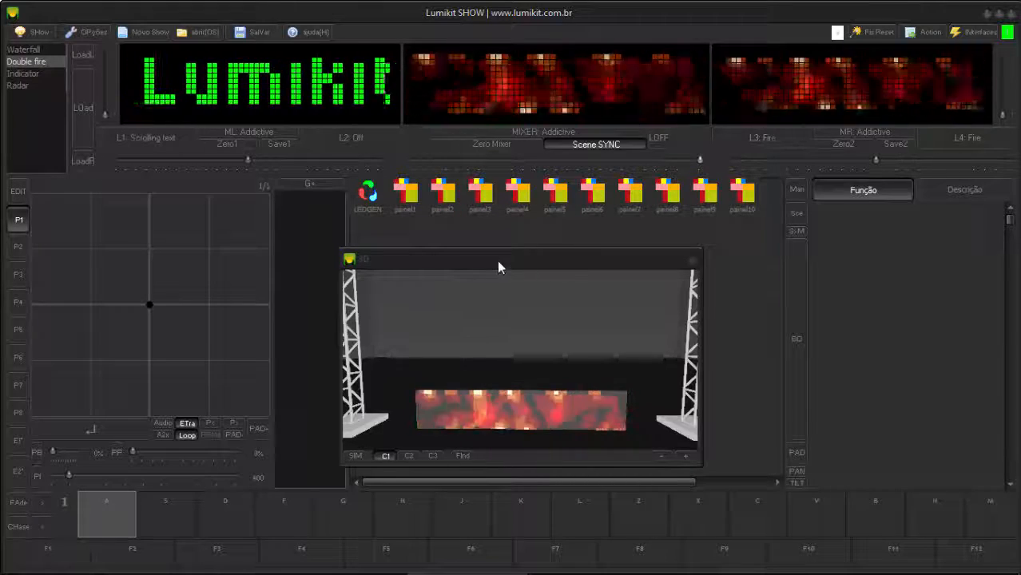
drag(498, 261, 520, 246)
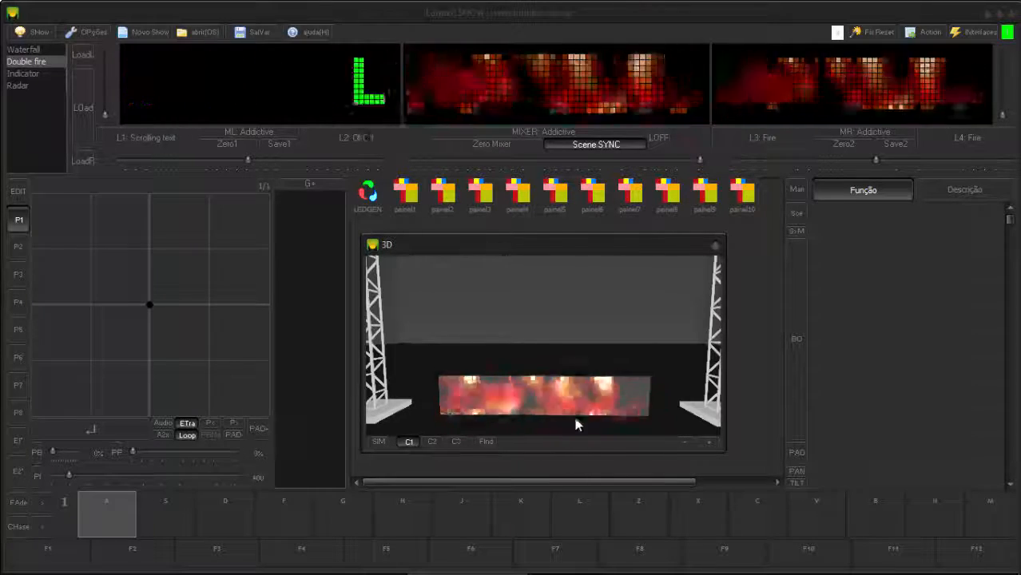
right_click(109, 517)
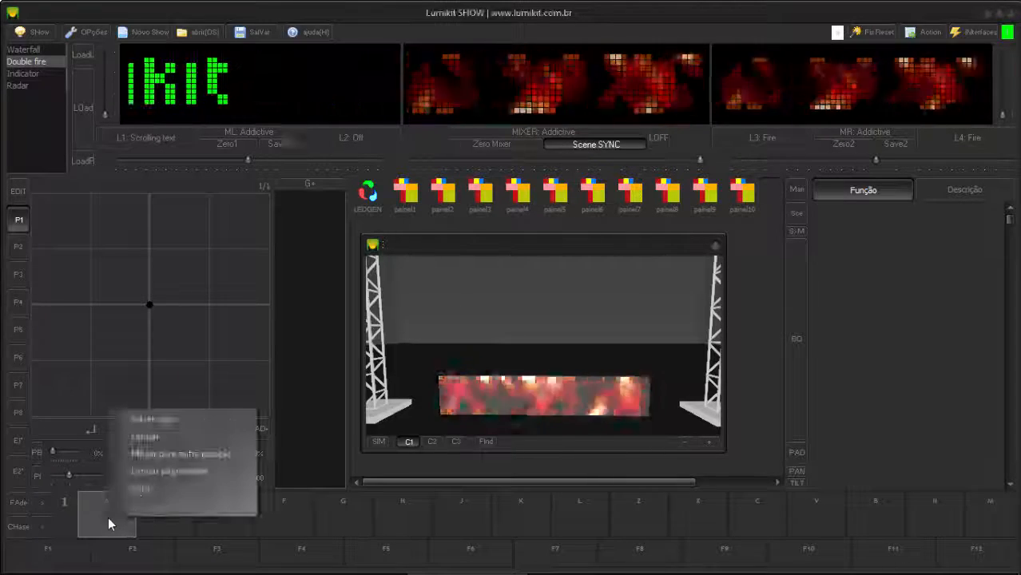
click(153, 420)
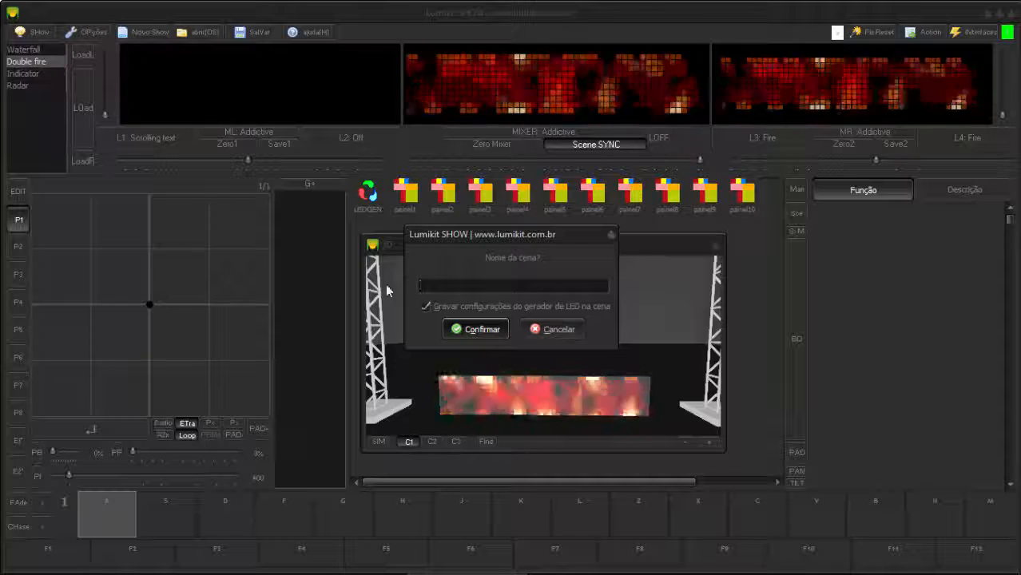
drag(455, 234, 146, 307)
text(fogo)
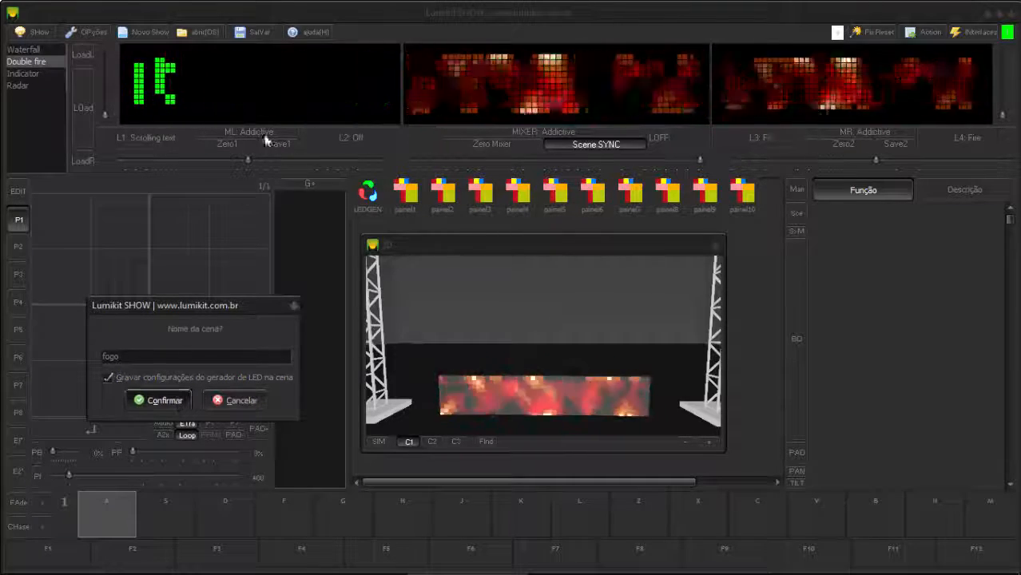
click(165, 400)
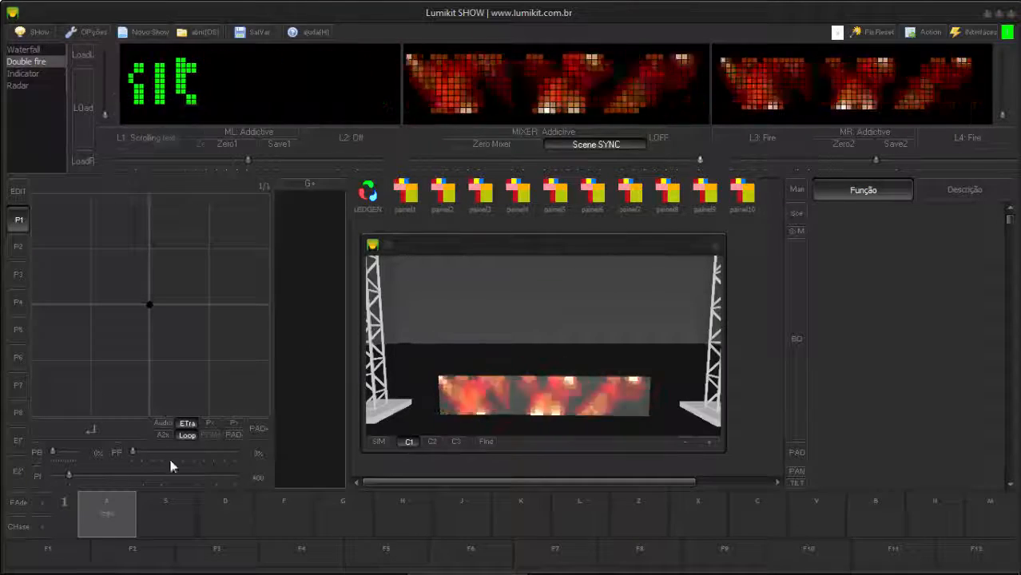
Fade the mixer back to the L1/L2 side and save scene S as lumikit, including the LED generator settings.
drag(700, 163, 400, 163)
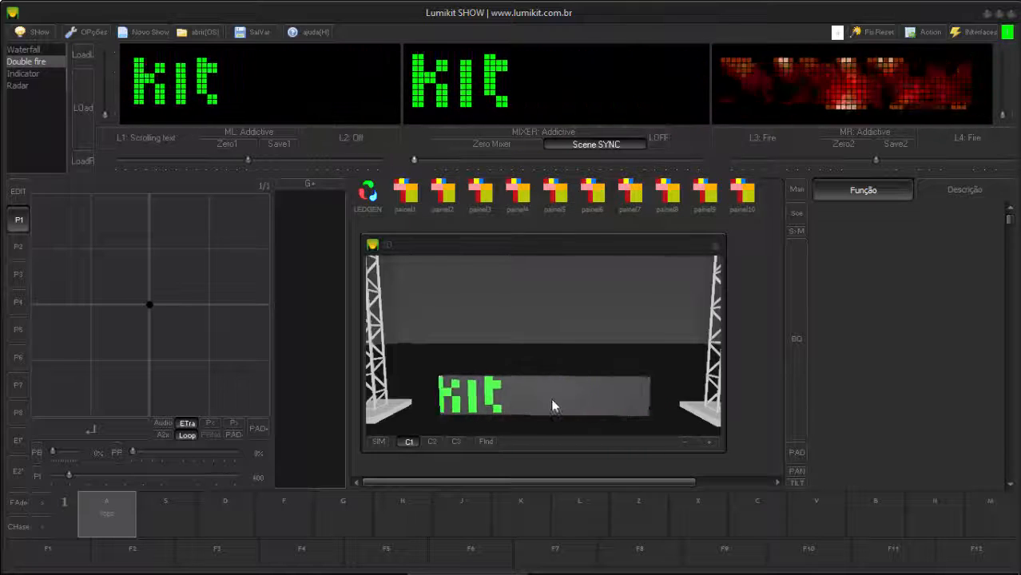
right_click(165, 511)
click(209, 411)
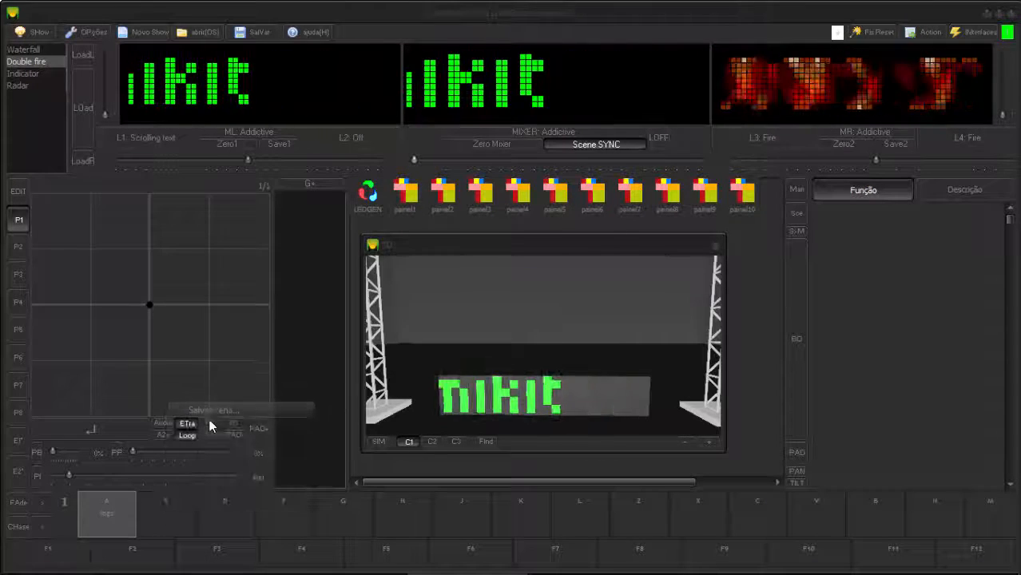
text(lumikit)
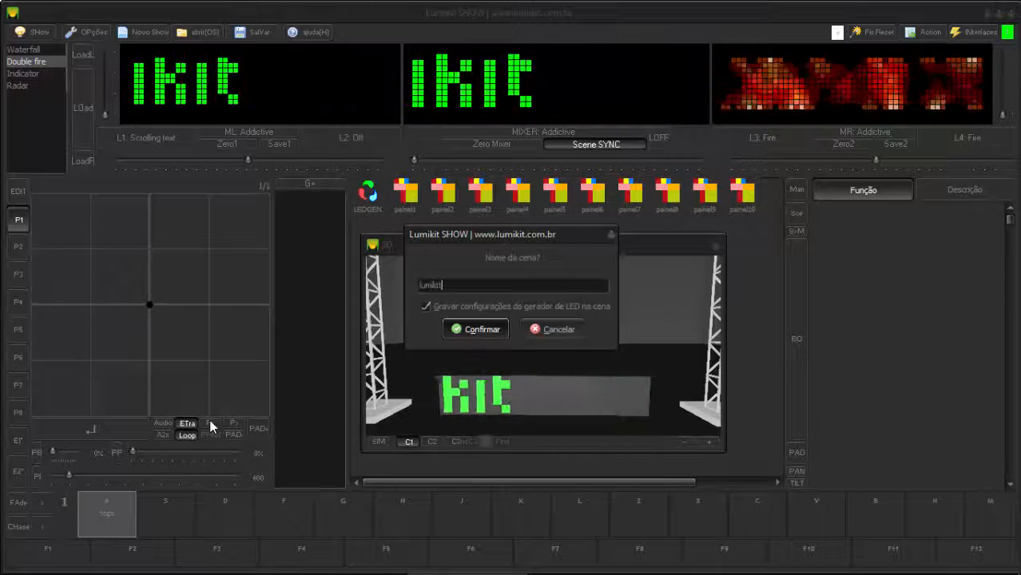
key(Return)
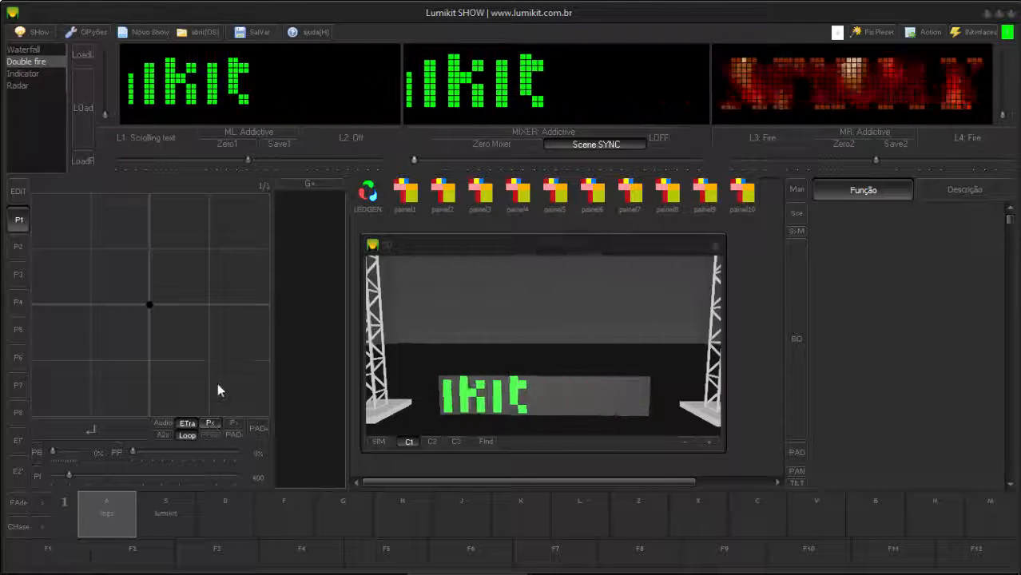
Alternate between the saved scenes fogo and lumikit to check how the LED panels switch in the 3D preview.
click(102, 519)
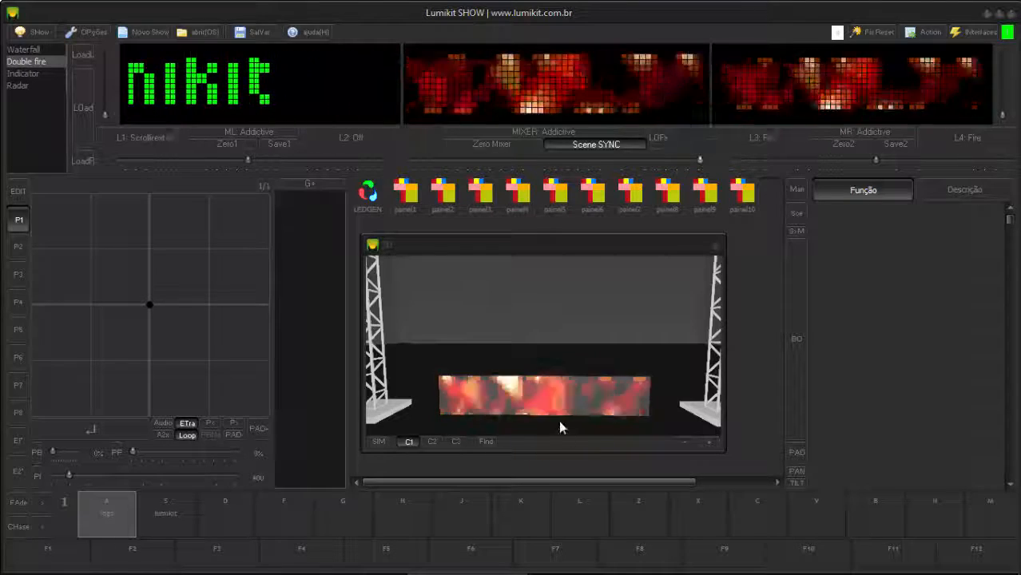
click(554, 192)
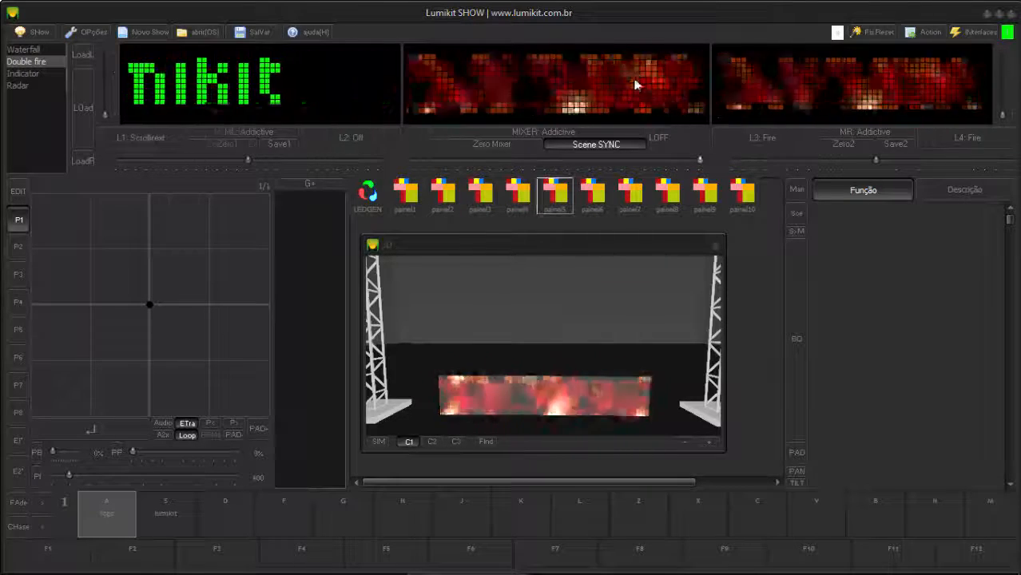
click(174, 517)
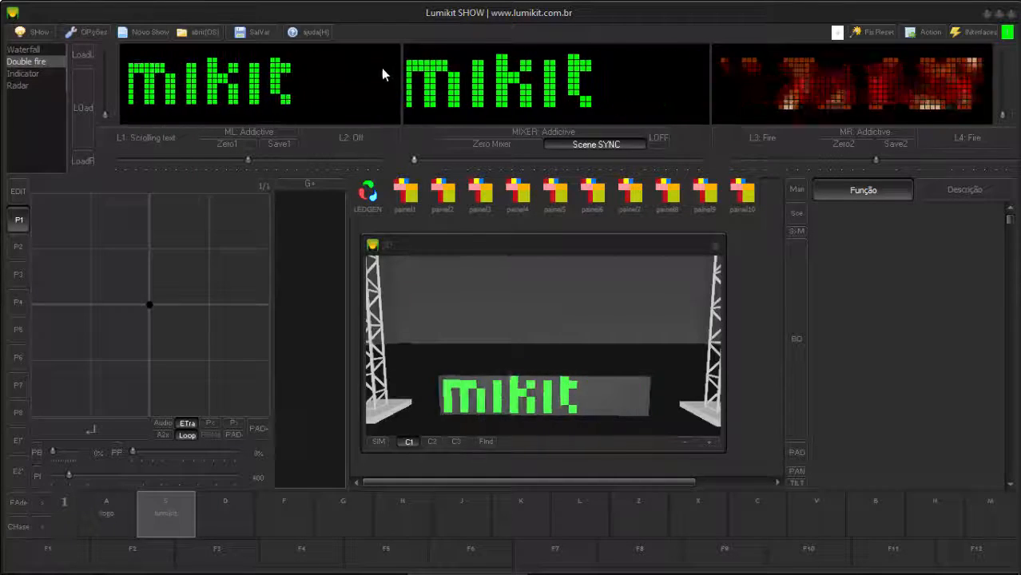
click(118, 515)
click(164, 505)
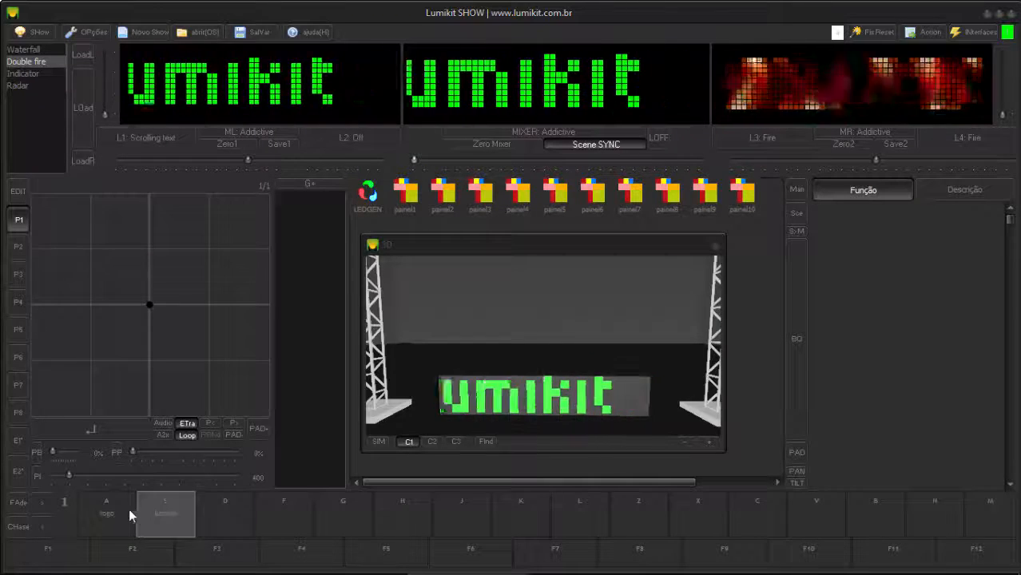
click(115, 507)
click(158, 516)
click(118, 516)
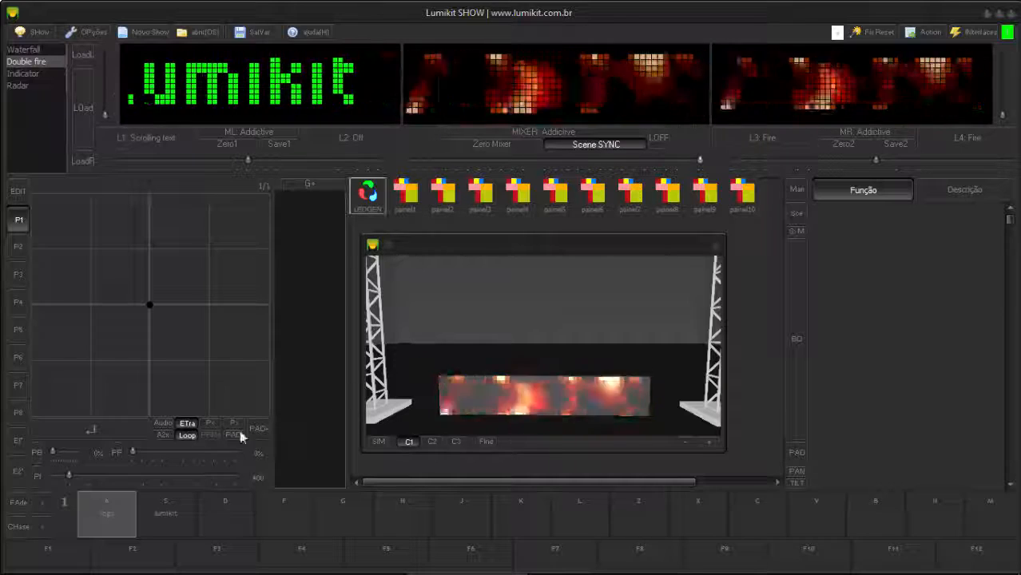
click(171, 517)
click(117, 515)
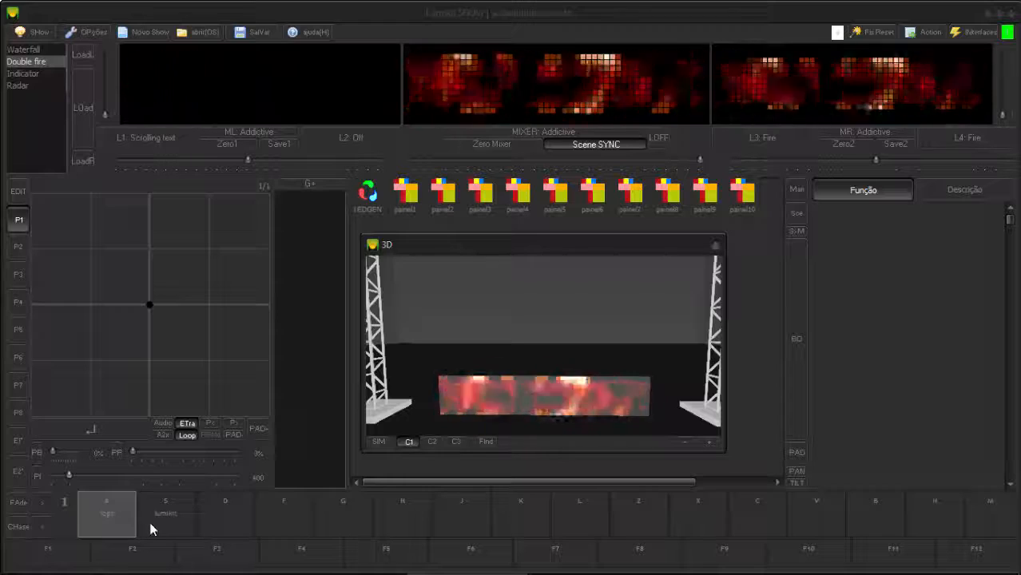
click(368, 195)
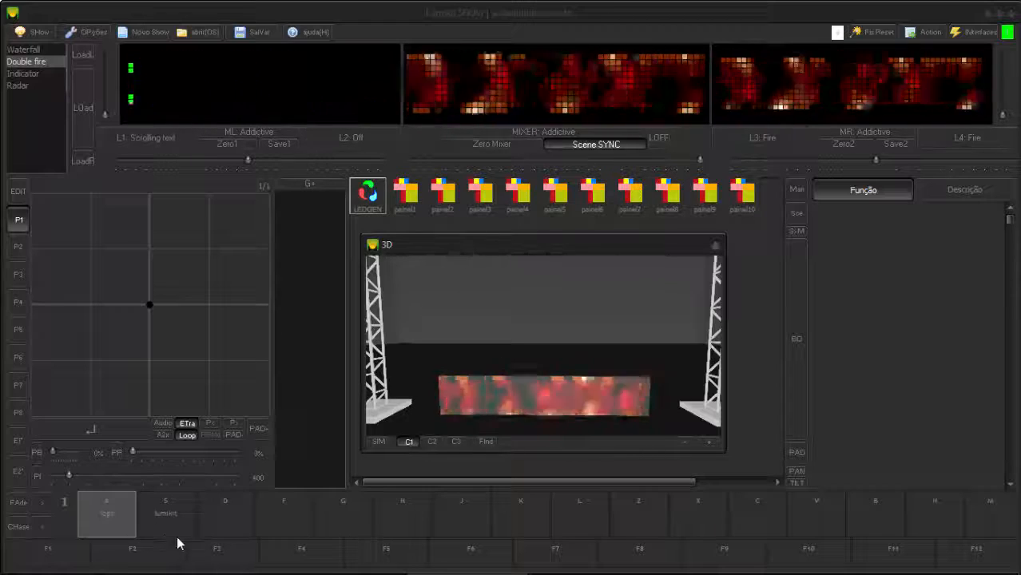
click(107, 515)
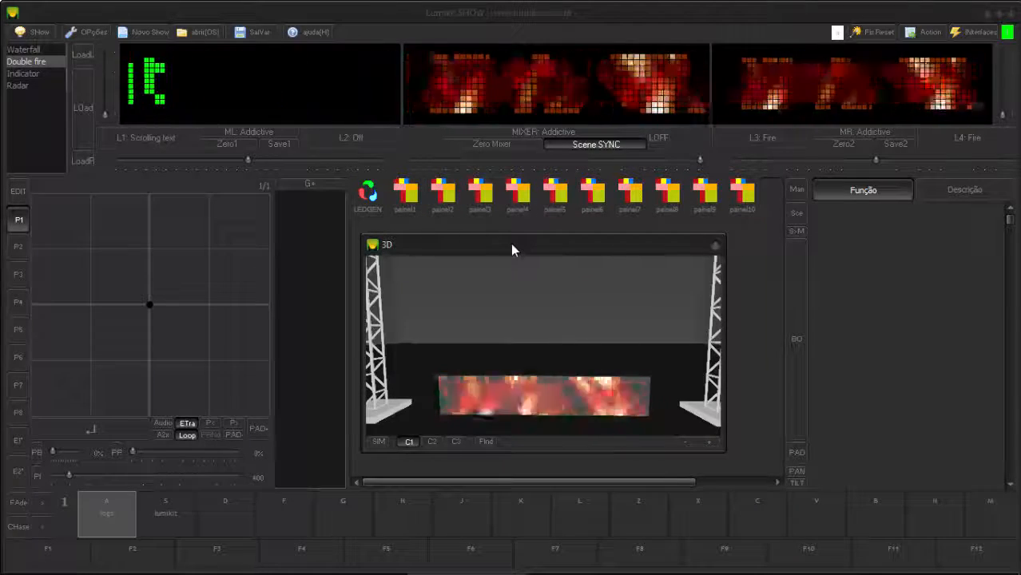
Move the 3D preview away from the fixture icons and zoom it out to show the whole truss structure.
drag(510, 243, 754, 331)
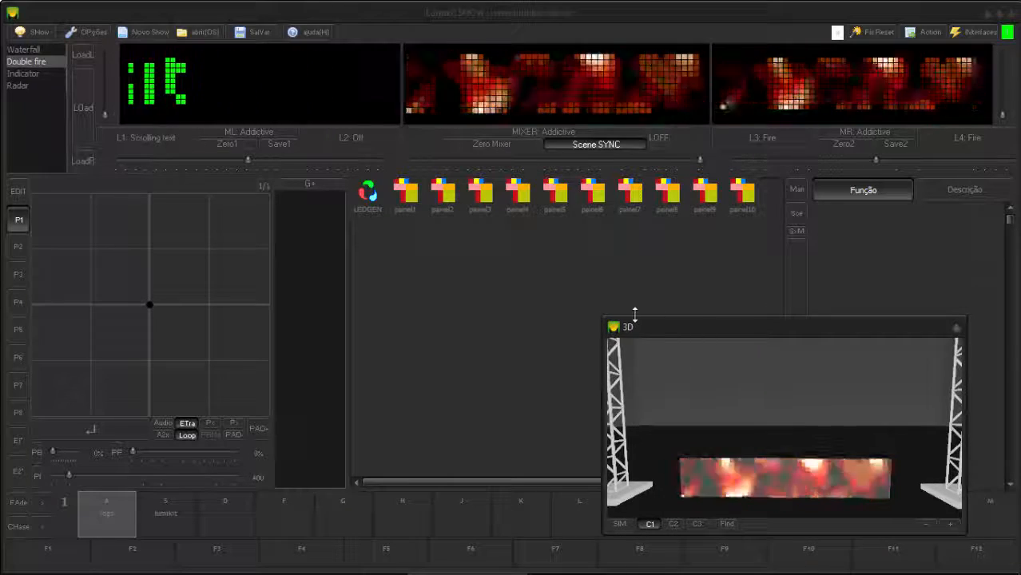
scroll(708, 419, down, 3)
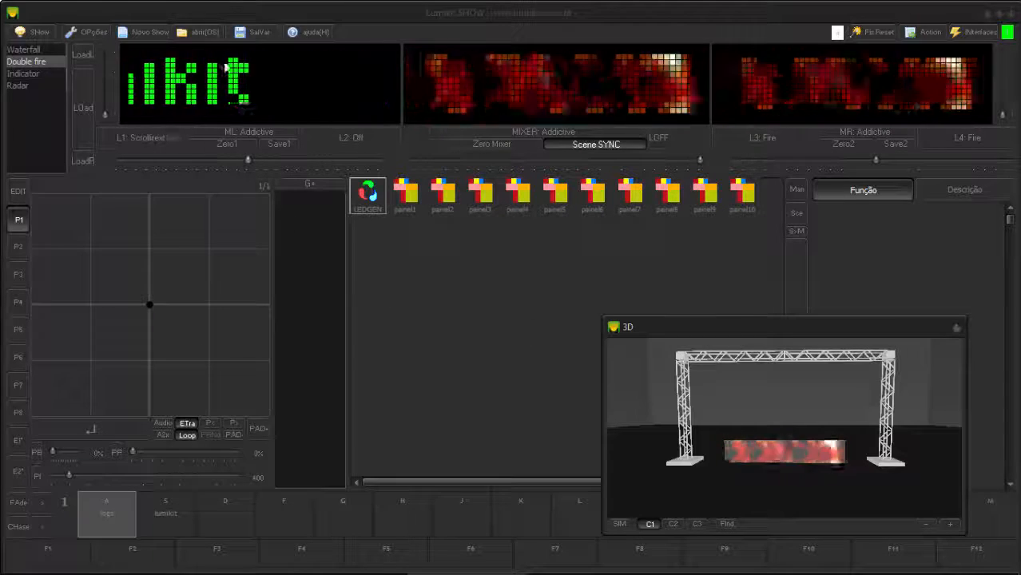
click(245, 101)
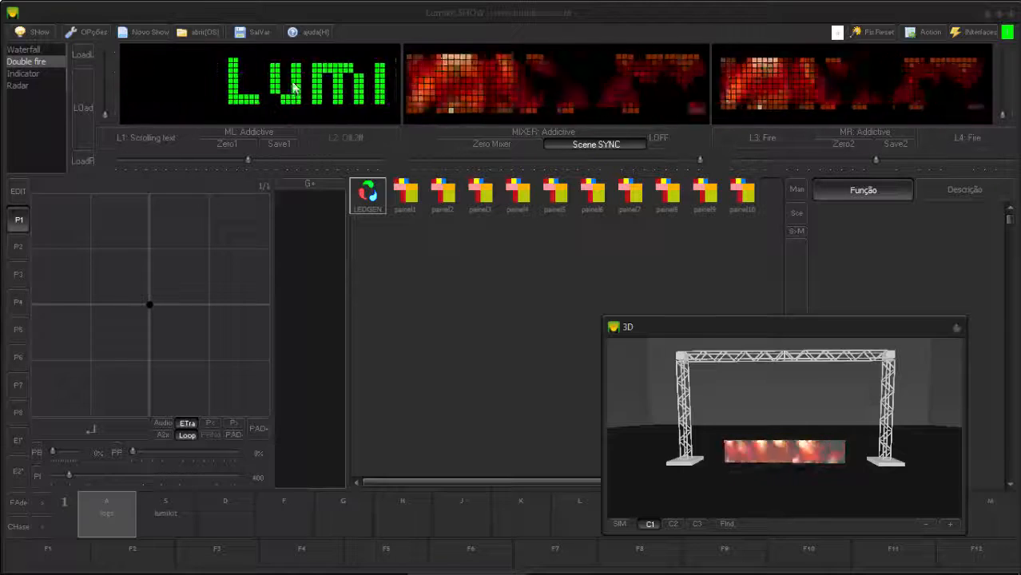
Import two moving-head fixtures from the beam.fixture file on the Desktop into the show configuration.
click(40, 34)
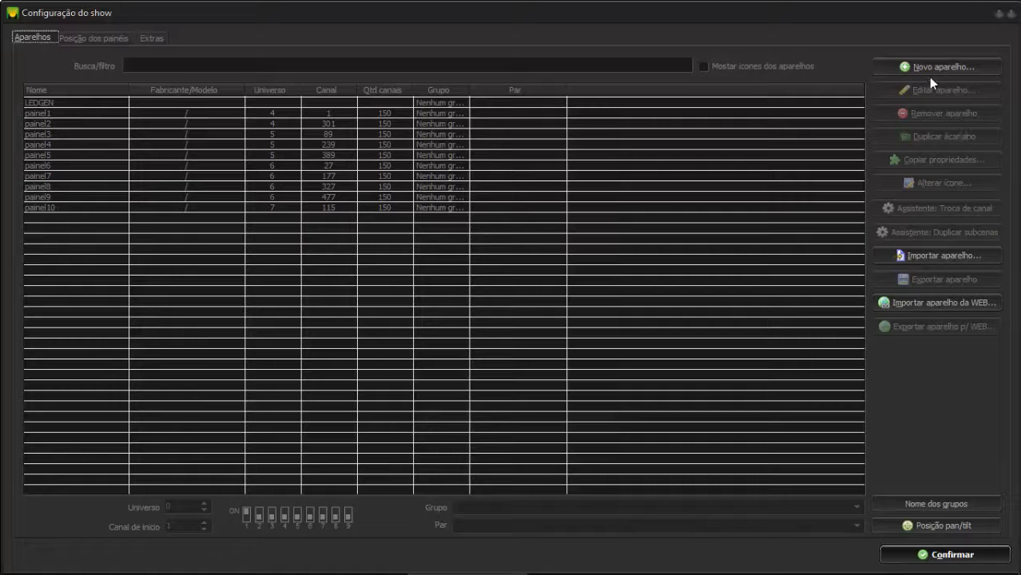
click(940, 256)
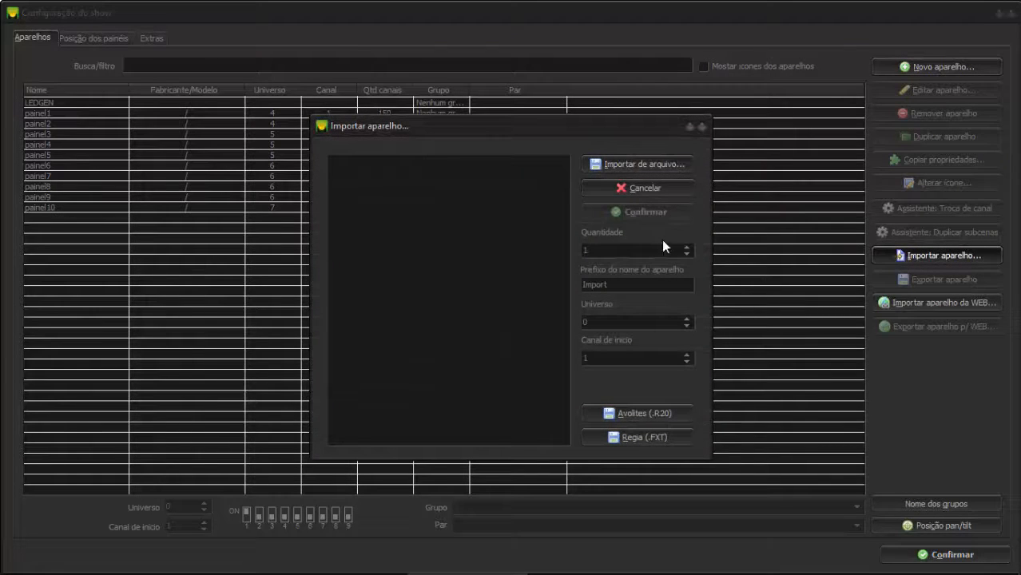
click(627, 164)
click(339, 194)
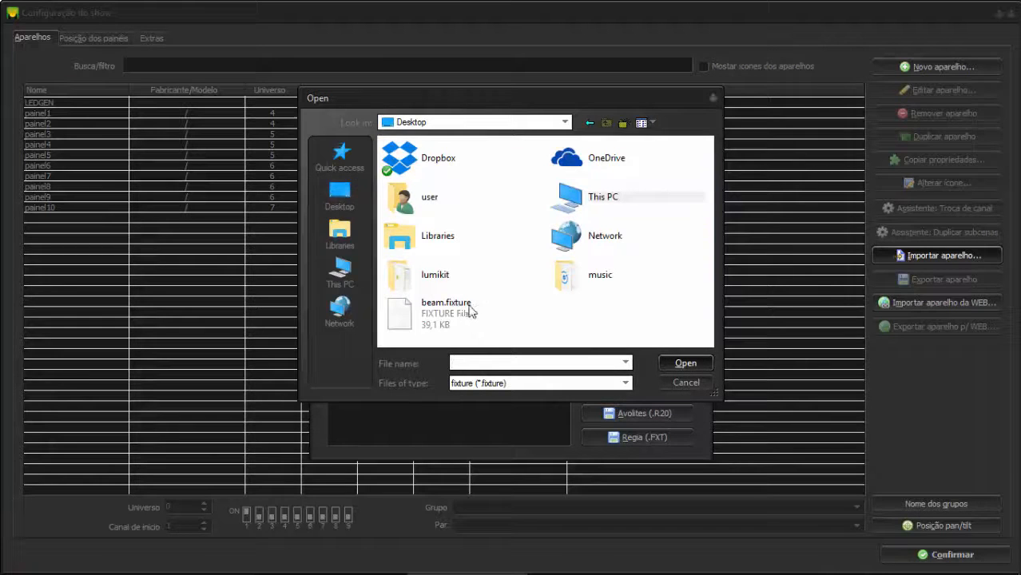
double_click(467, 308)
Assign Import1, Import2 and LEDGEN to group 1 and confirm the show configuration.
click(170, 218)
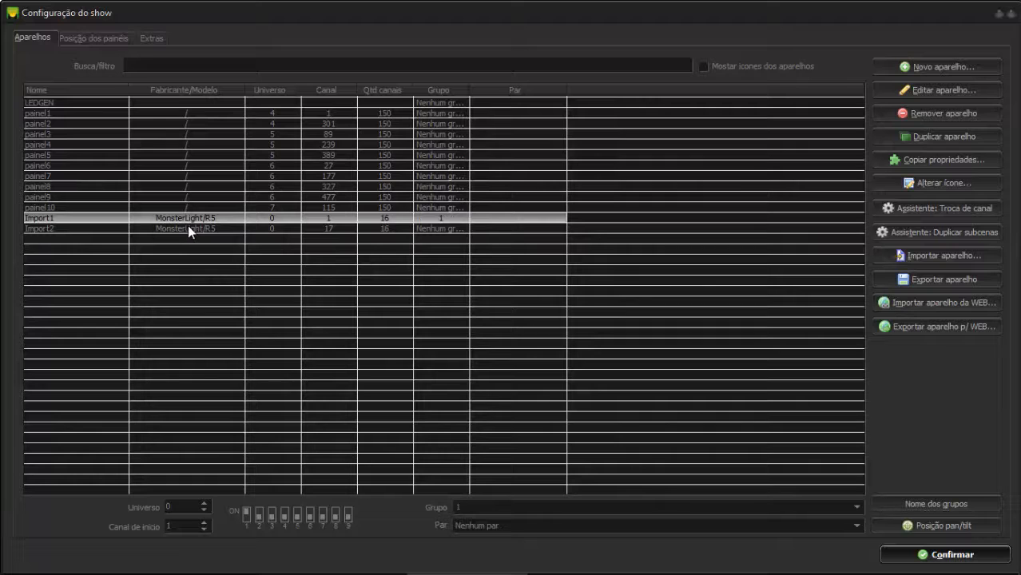
click(188, 229)
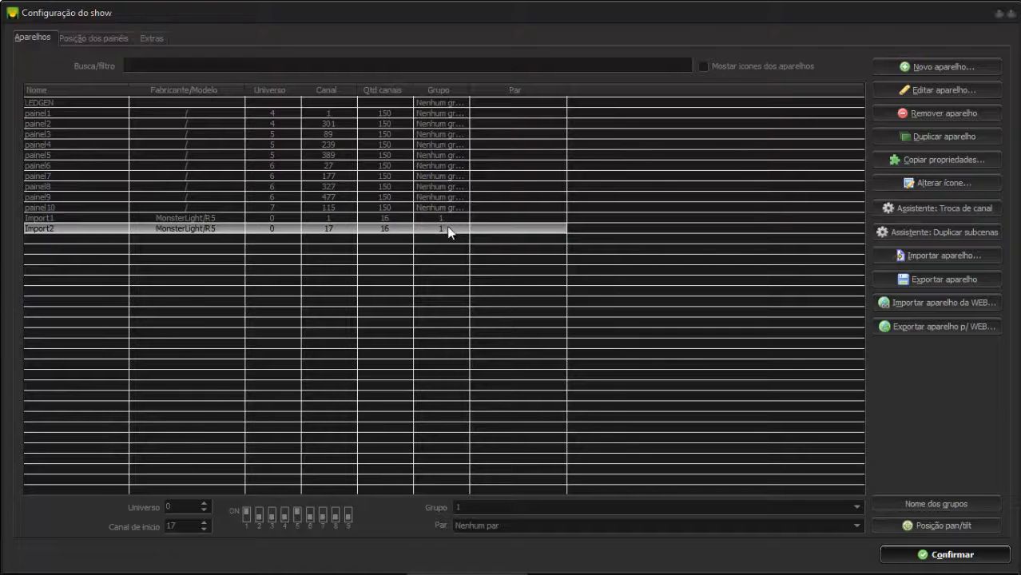
click(346, 103)
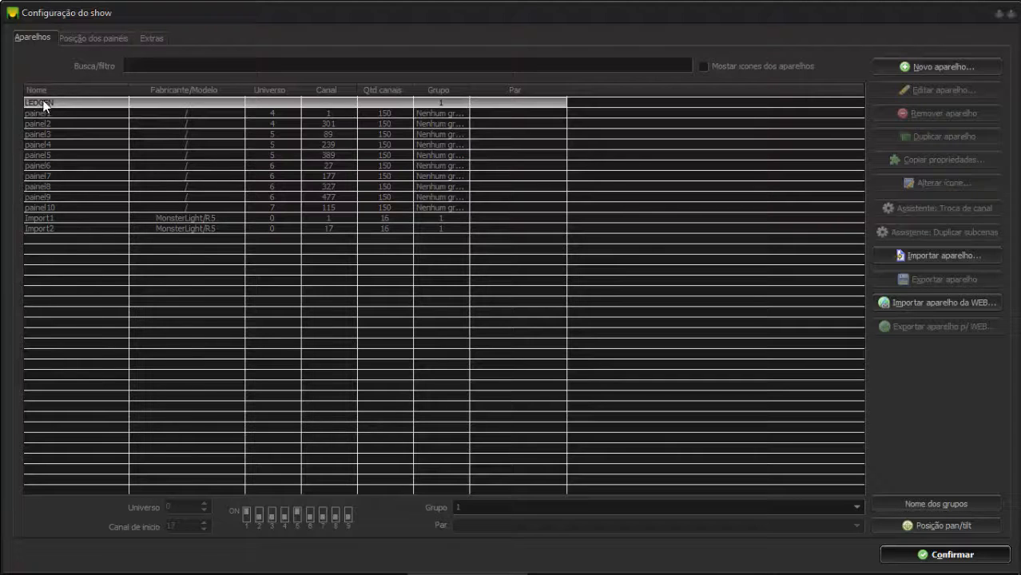
click(896, 557)
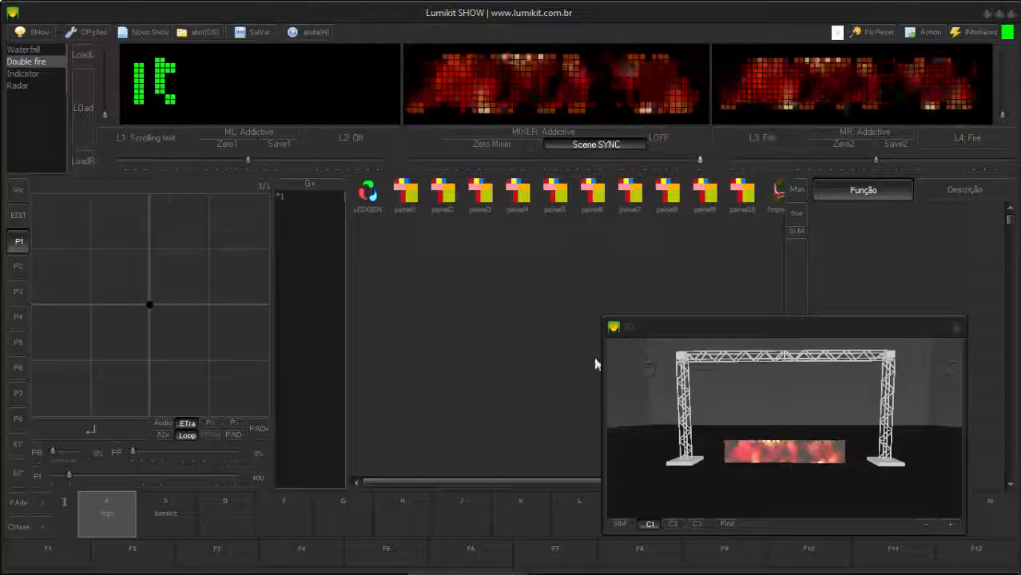
In the 3D location padrao, position Import1 at x -2.2, y 4 and Import2 at x 1.6, y 4 under the truss.
drag(660, 334, 610, 244)
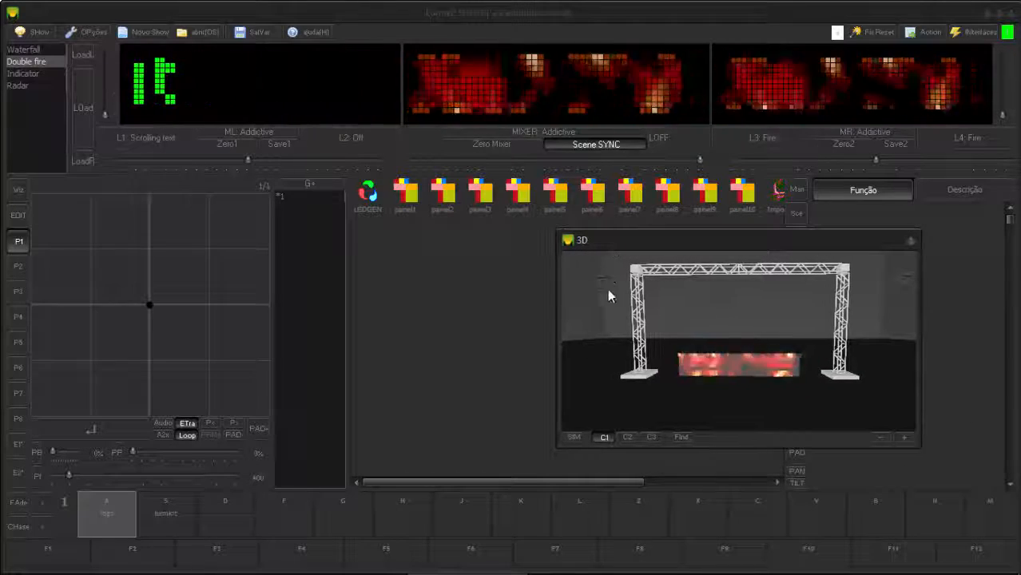
click(568, 436)
double_click(359, 259)
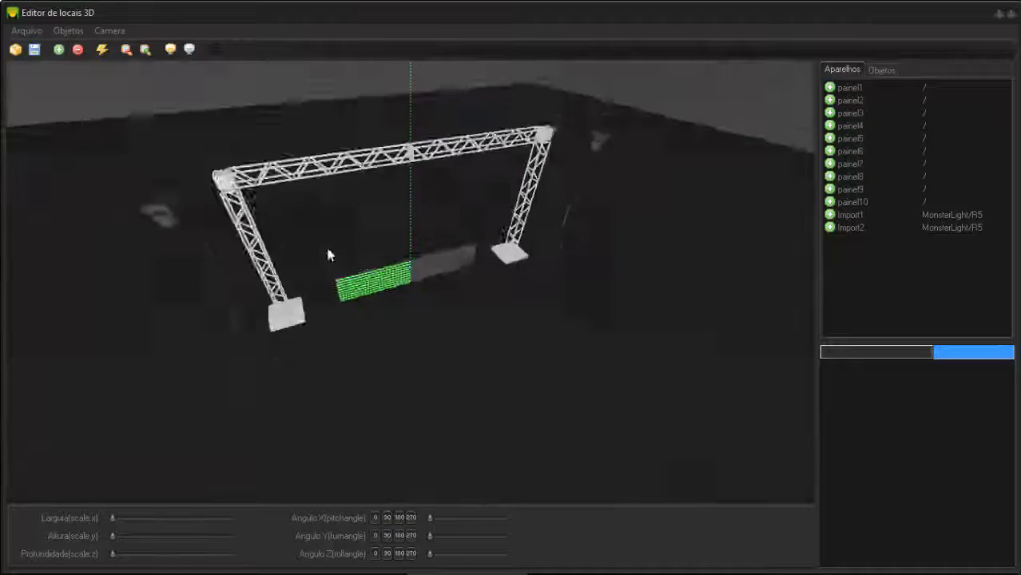
click(855, 216)
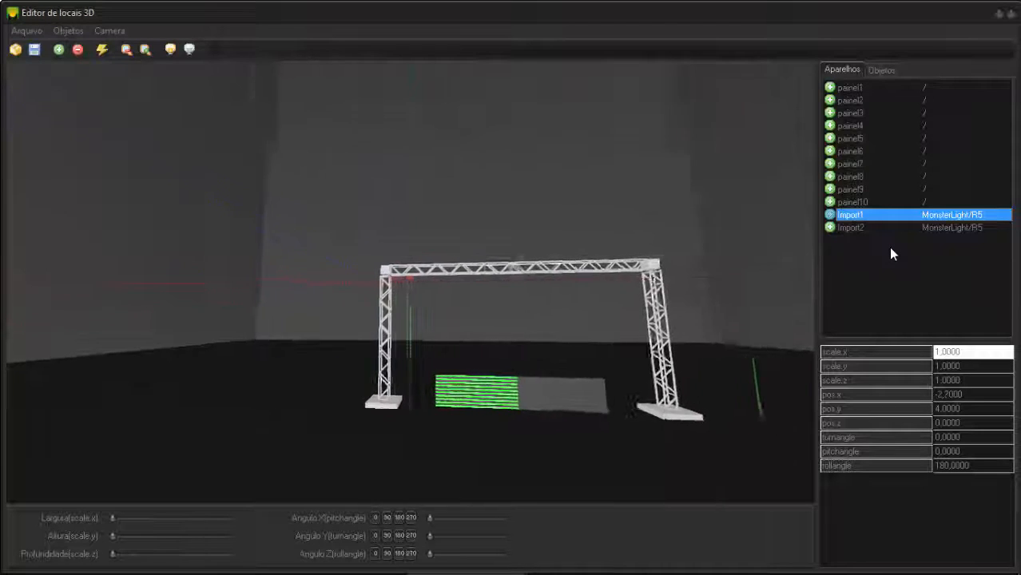
click(855, 228)
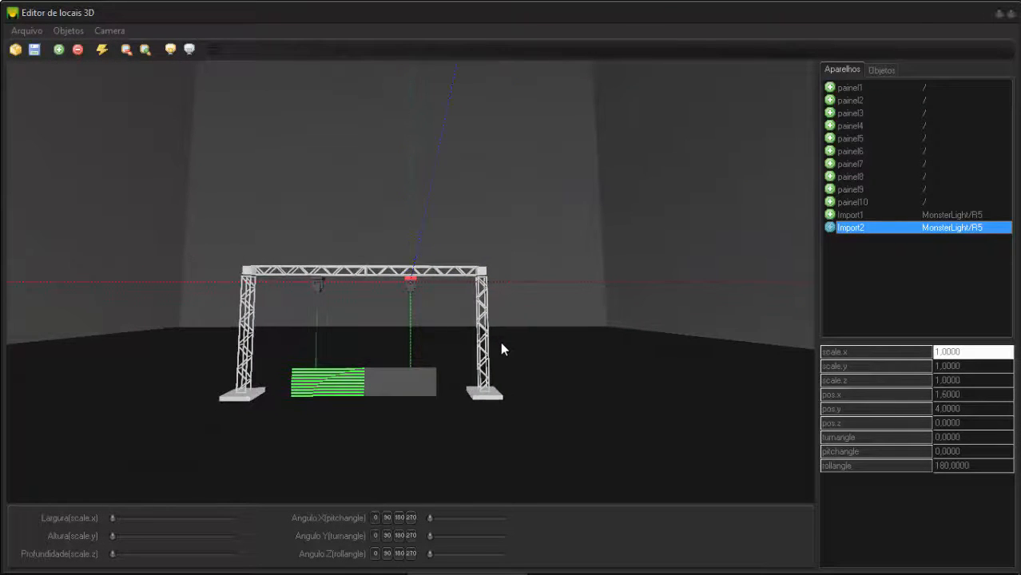
click(1010, 14)
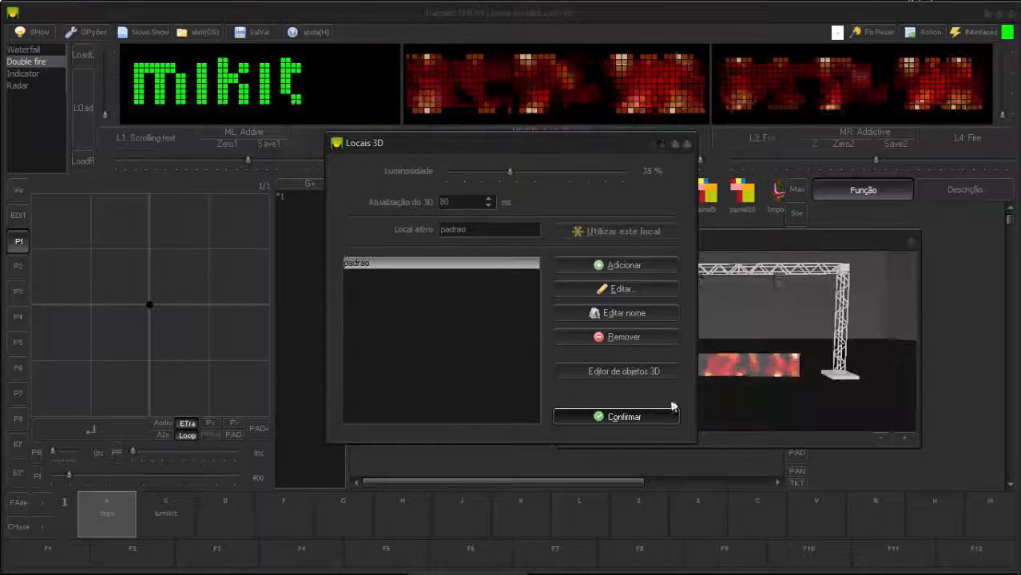
click(637, 424)
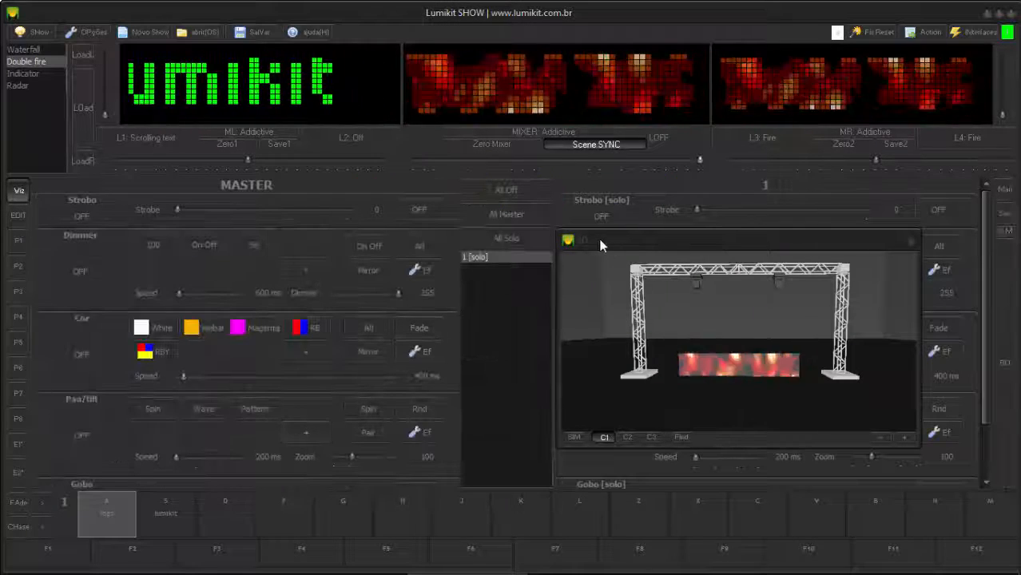
Uncover the group 1 controls, set its dimmer to 100 and apply the Spin pan/tilt effect with zoom 150.
drag(607, 239, 137, 253)
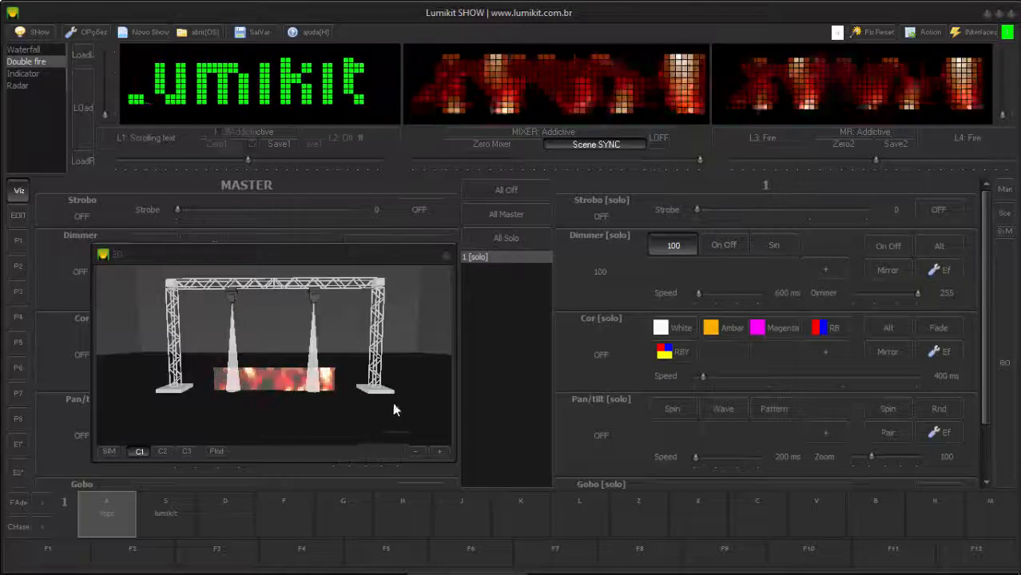
click(655, 419)
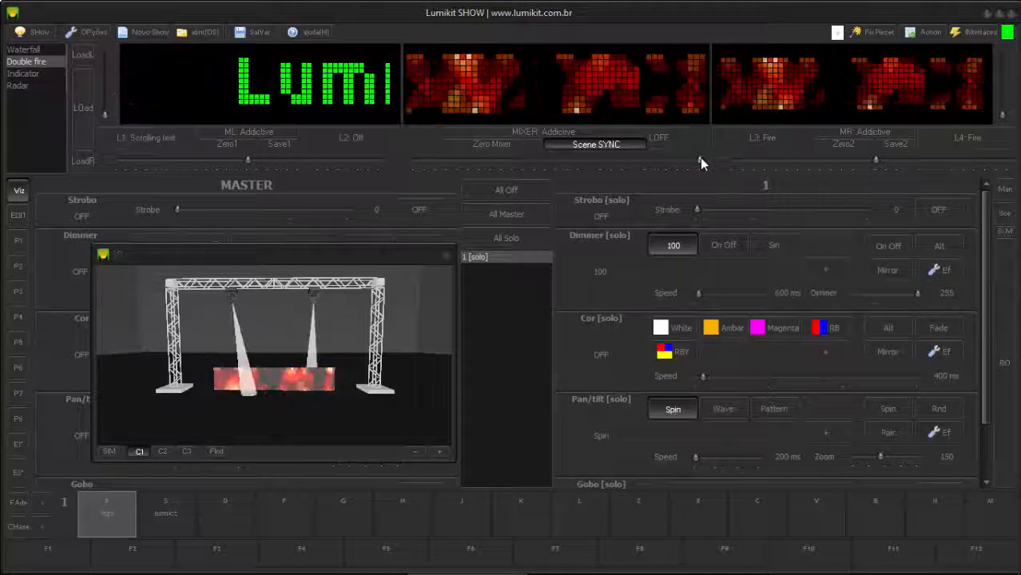
Fade the mixer fully to the L1/L2 side and set the scrolling text's color mode to Global fixed color (LEDGEN).
drag(700, 159, 409, 159)
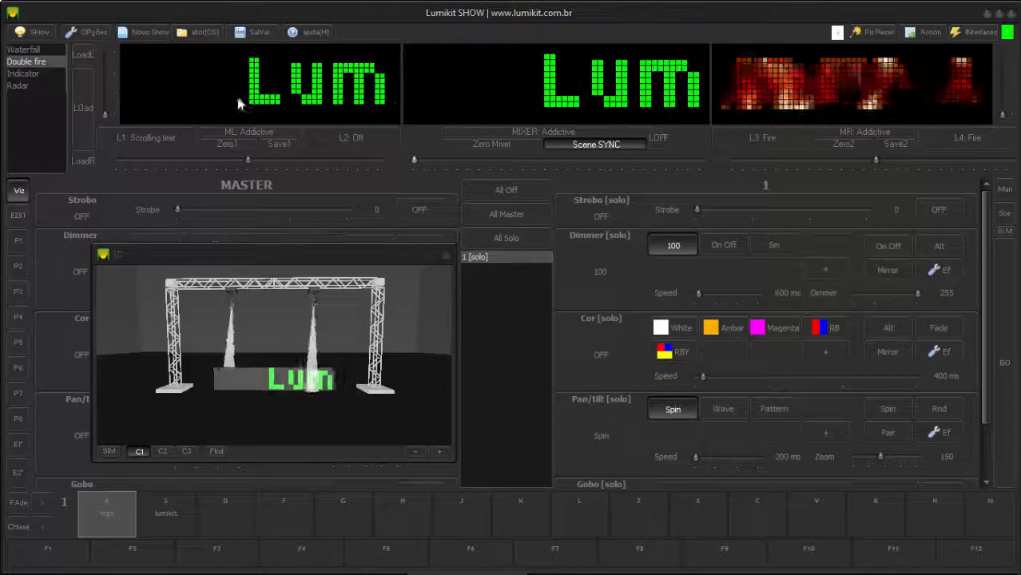
click(144, 139)
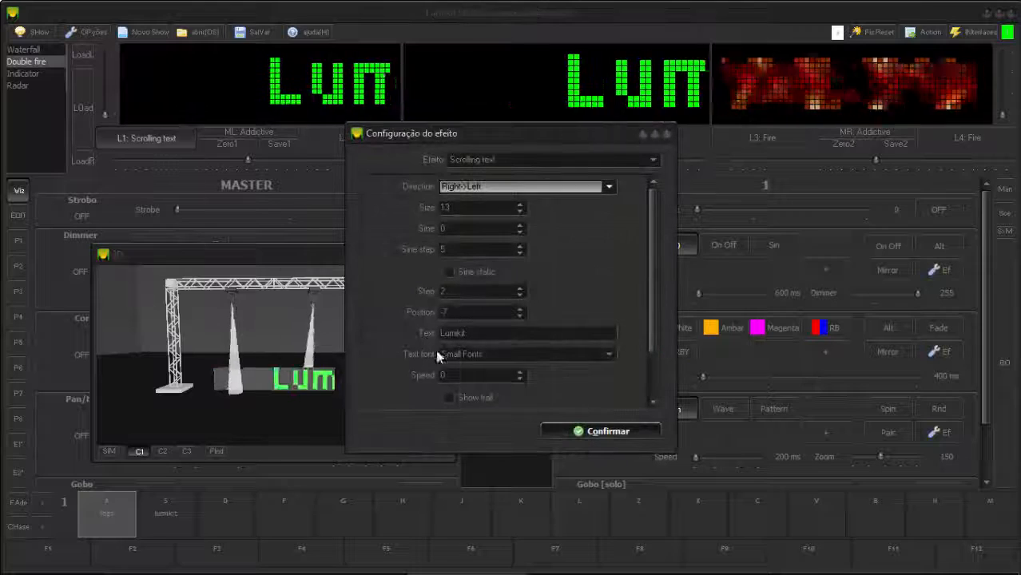
click(653, 402)
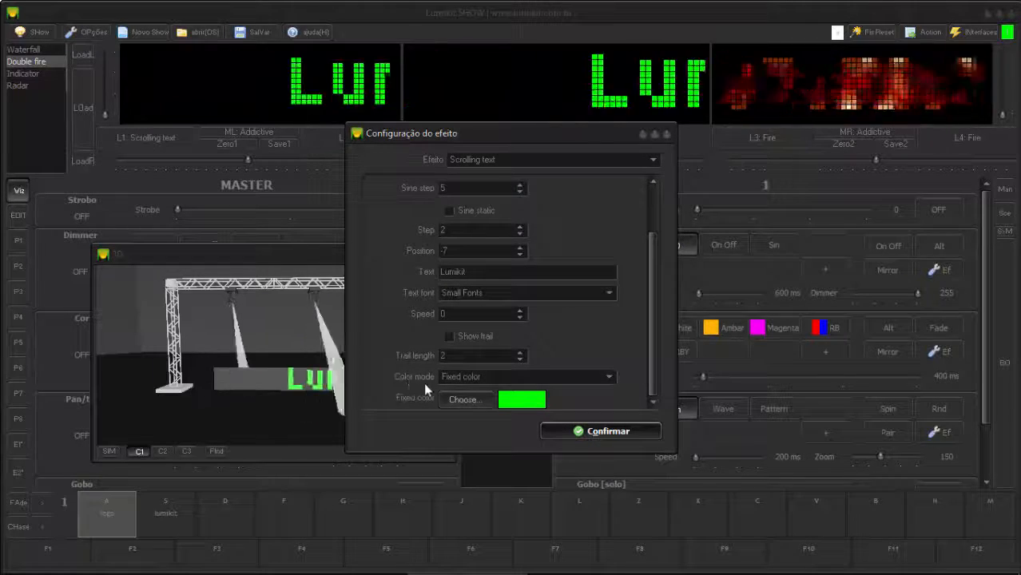
click(459, 377)
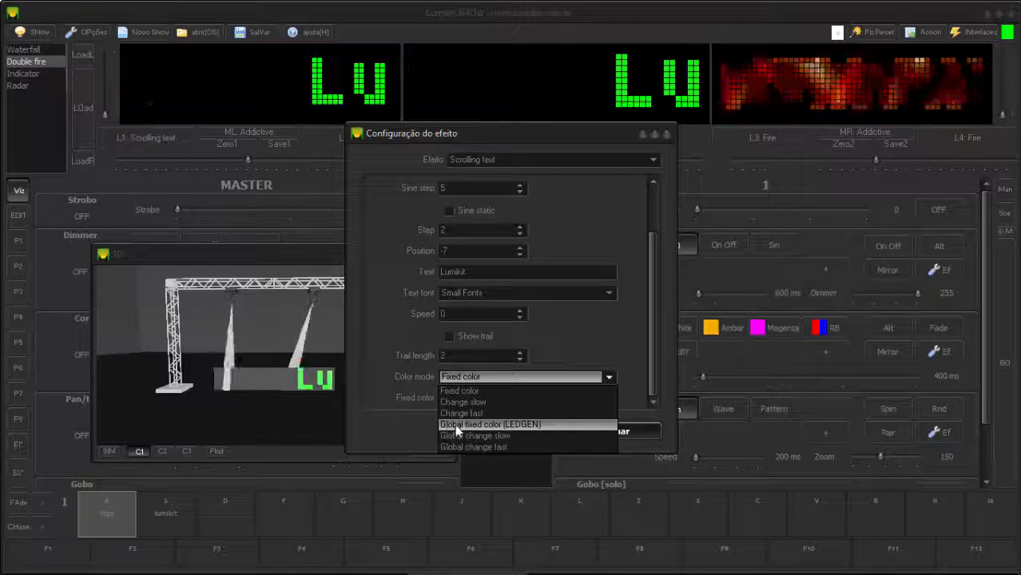
click(506, 430)
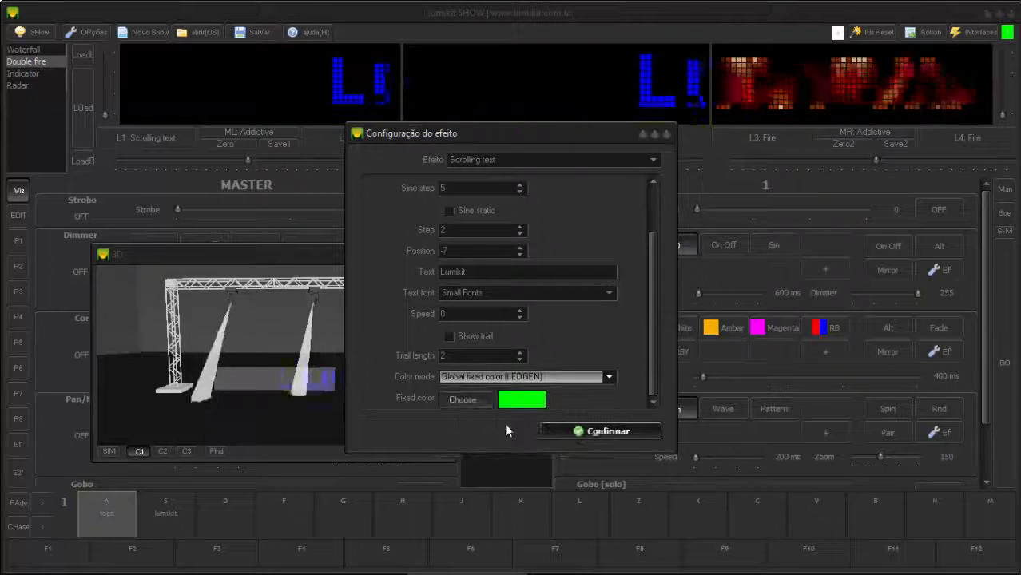
click(567, 431)
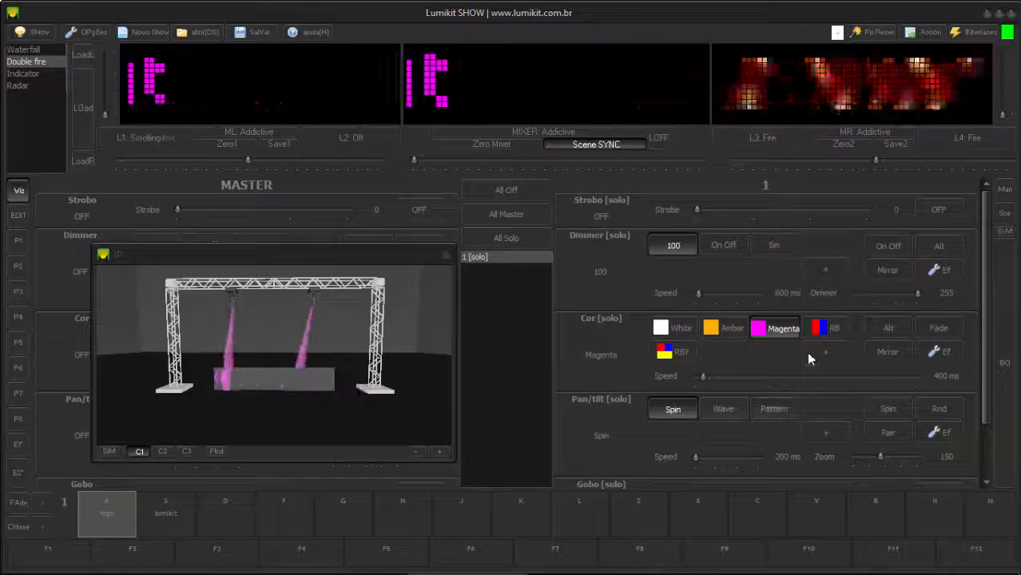
Shift the mixer slightly toward the L3/L4 fire side and add White after Magenta in group 1's color effect.
click(827, 327)
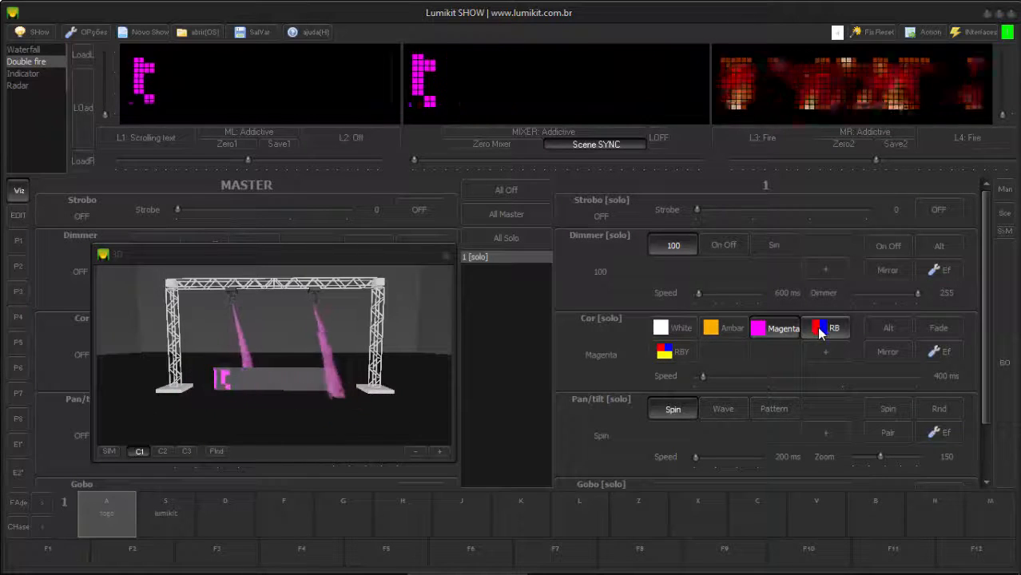
drag(415, 161, 446, 162)
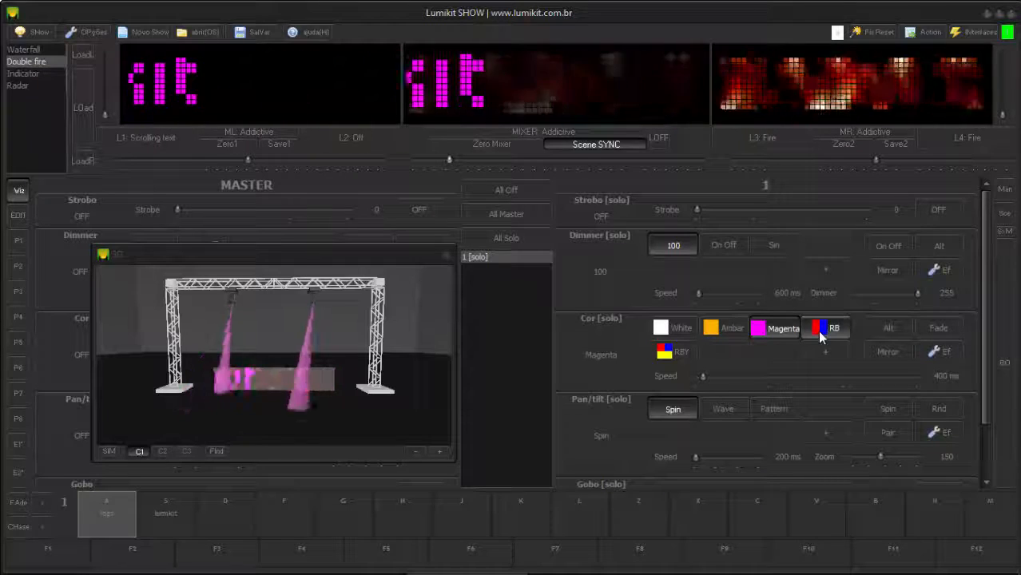
click(935, 353)
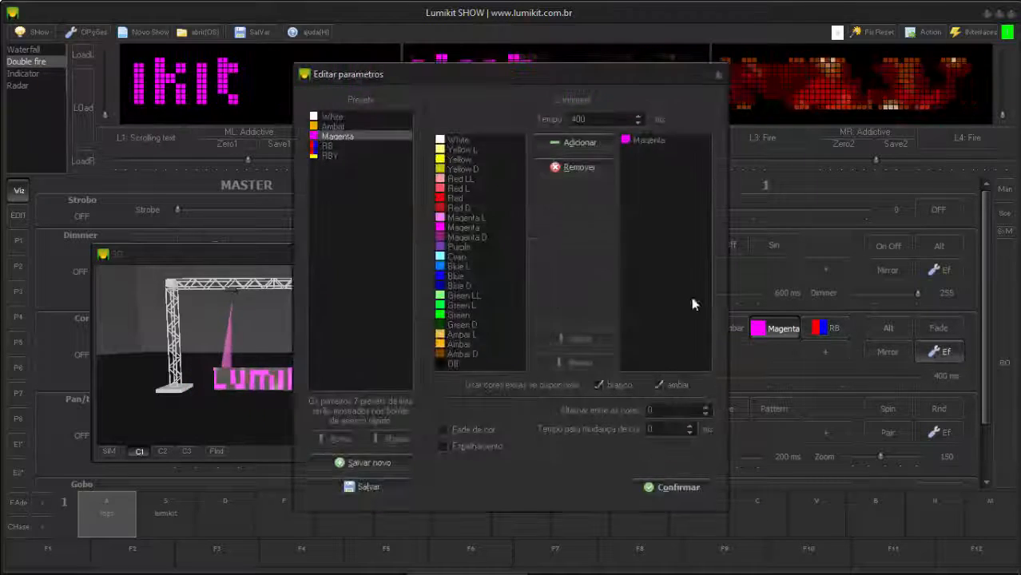
drag(531, 91, 633, 88)
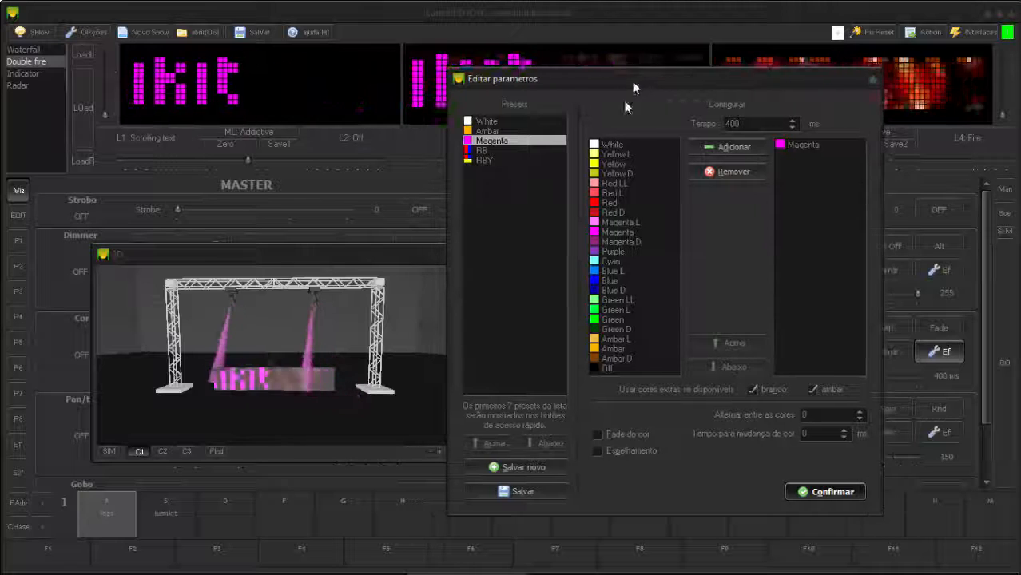
double_click(614, 146)
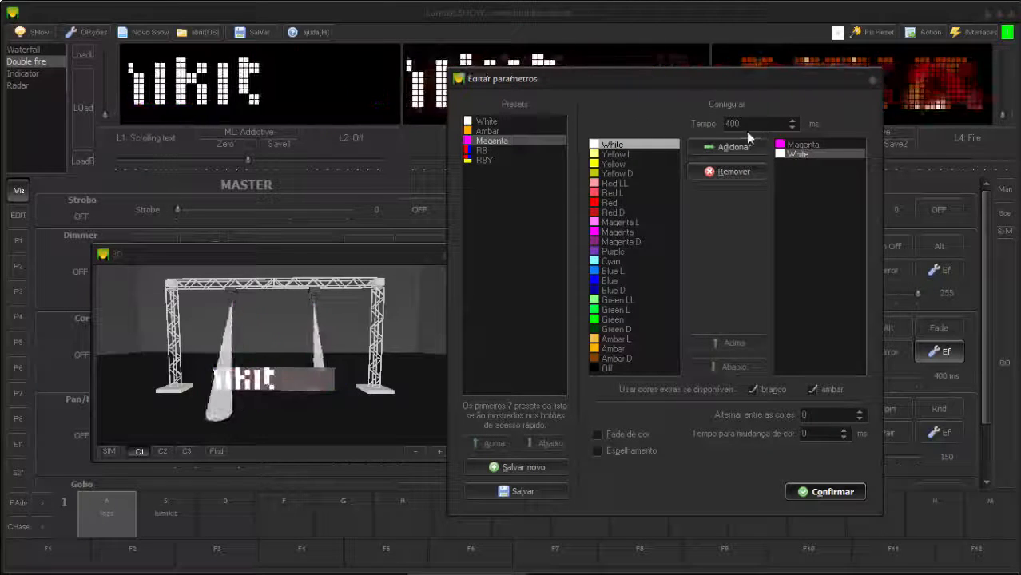
click(827, 492)
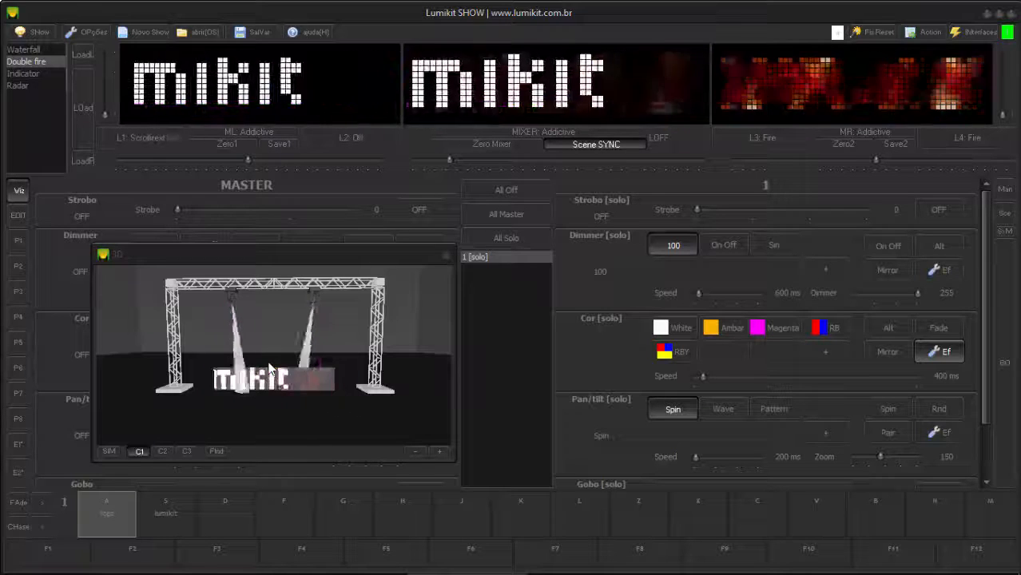
Save the current look with the LED generator settings as scene br_rx in slot D, and recall it after the lumikit scene.
right_click(216, 517)
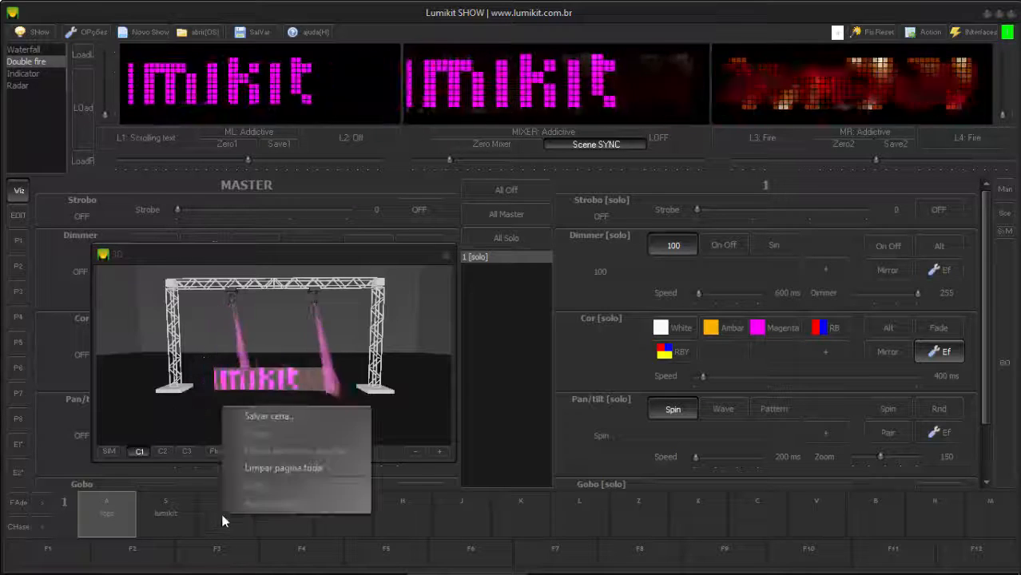
click(285, 414)
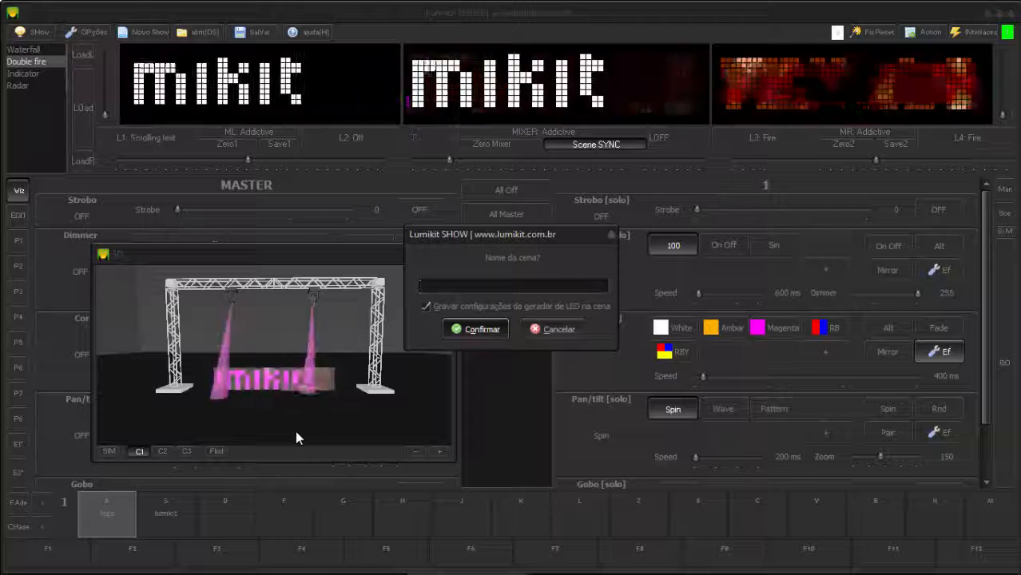
text(bran)
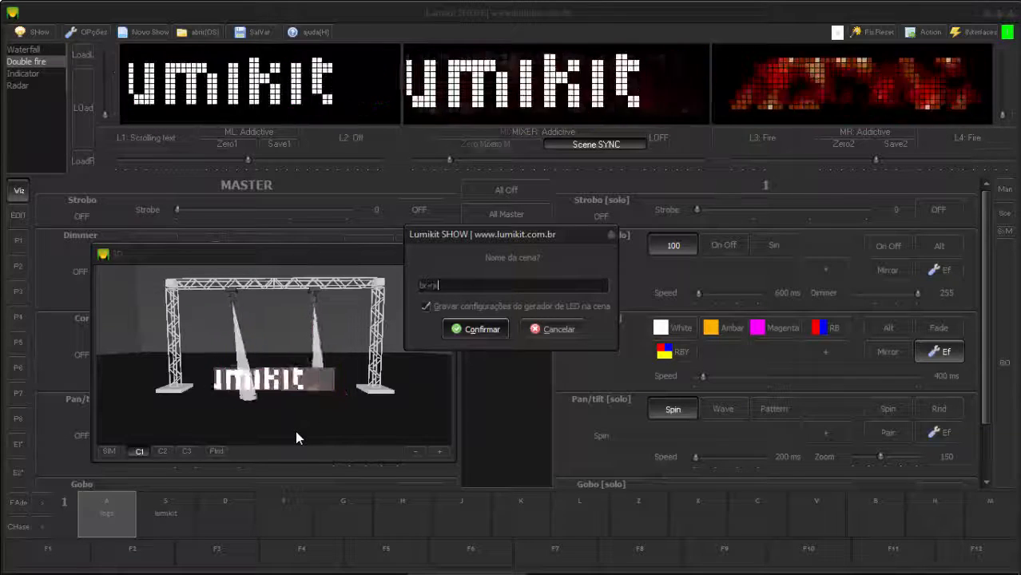
key(Return)
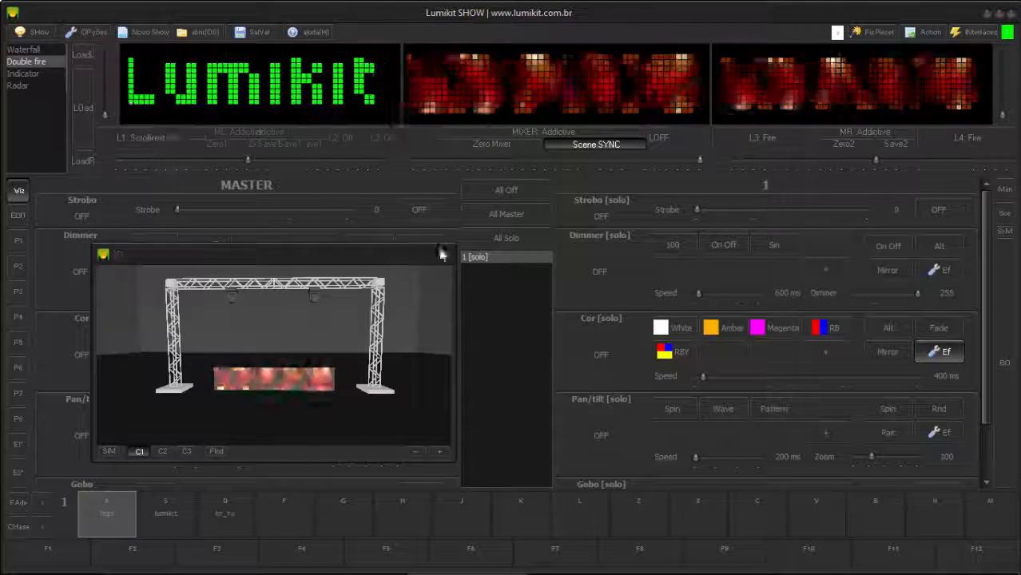
click(171, 522)
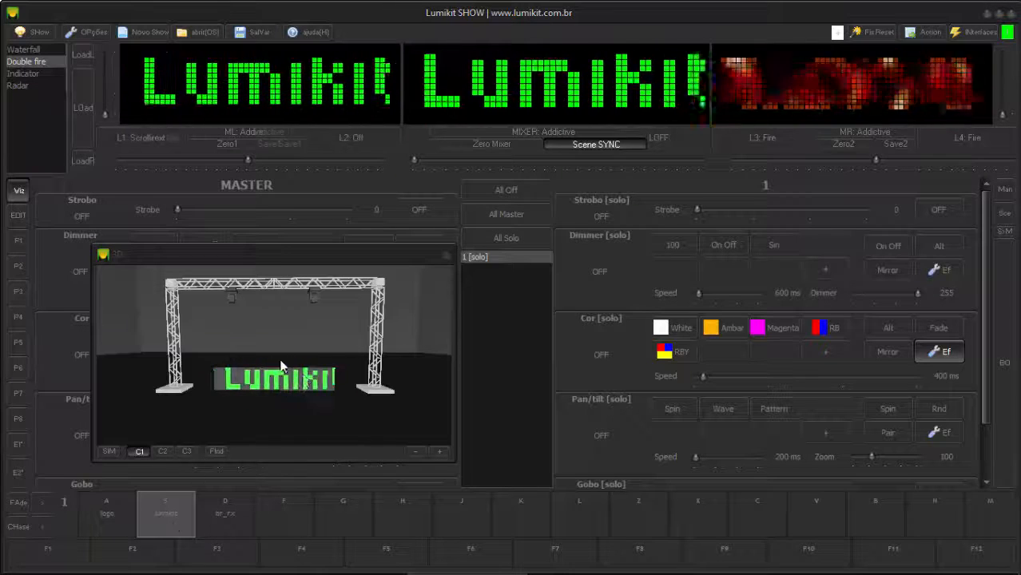
click(230, 508)
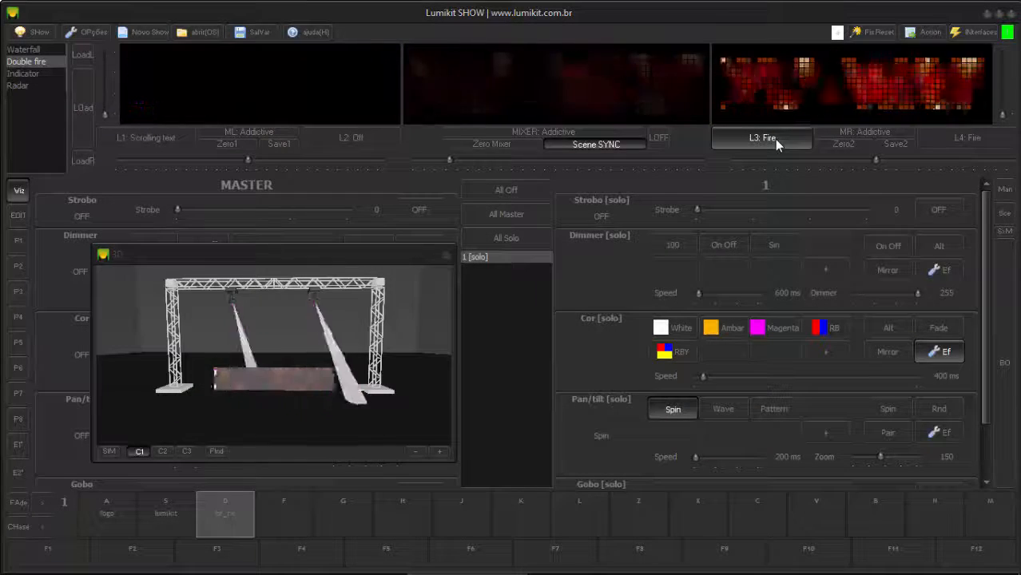
Turn off all LED generator layers and assign the Balls effect to L1 with color mode Global fixed color (LEDGEN).
click(661, 141)
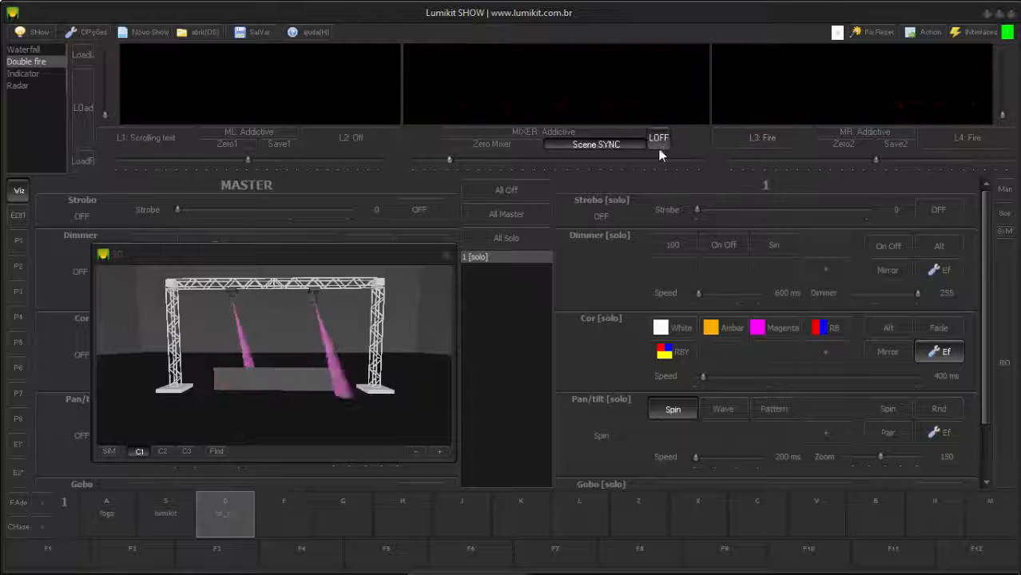
click(170, 141)
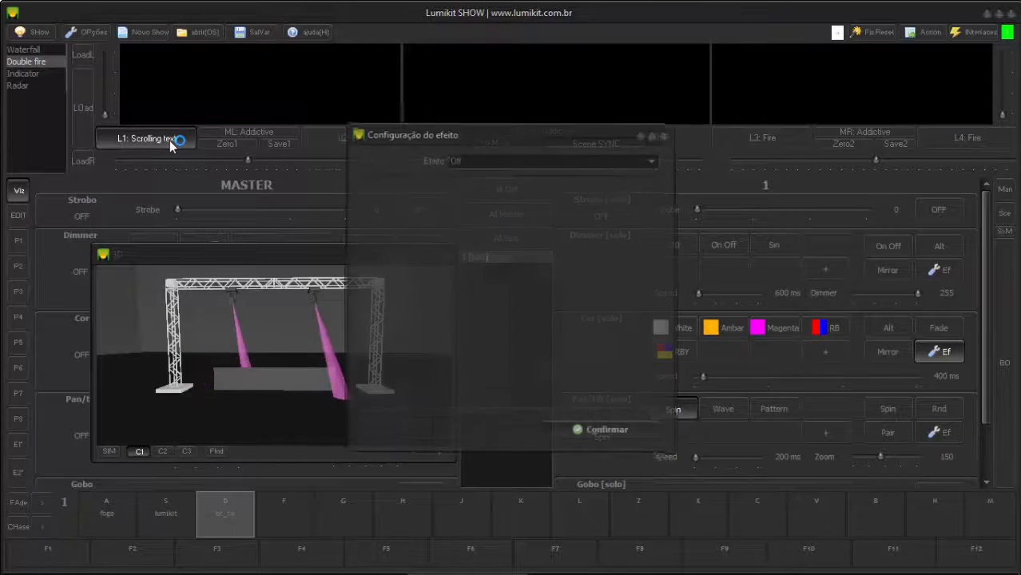
click(487, 160)
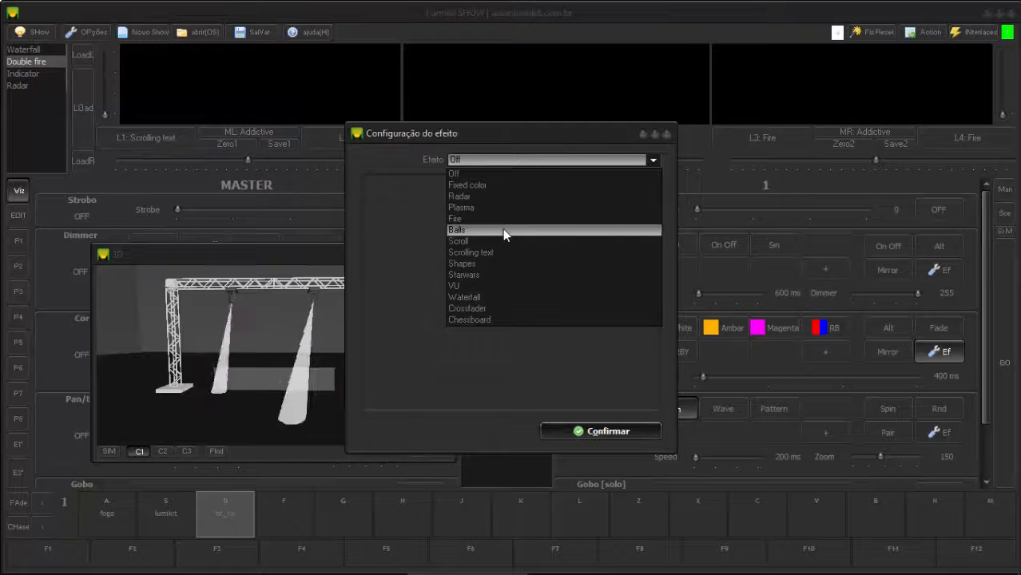
click(504, 229)
click(483, 309)
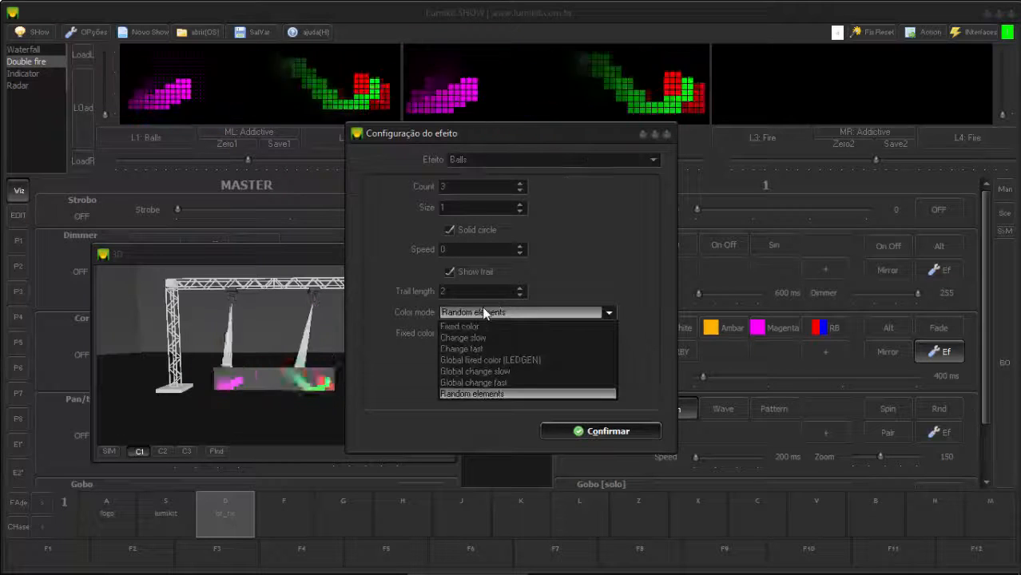
click(489, 356)
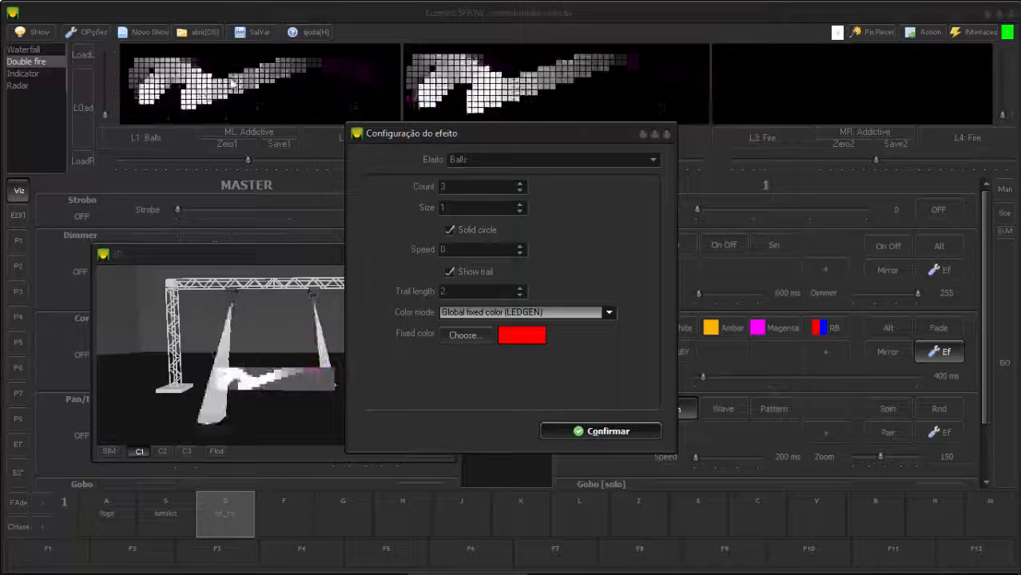
click(500, 313)
click(500, 313)
Change the L1 effect to Shapes with color mode Global fixed color (LEDGEN) and confirm the effect configuration.
click(496, 159)
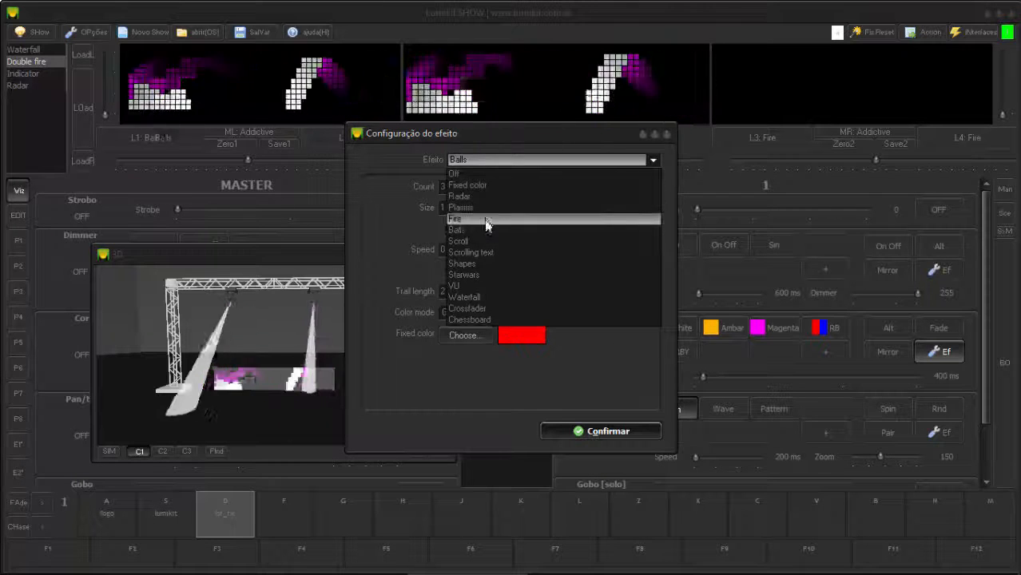
click(484, 263)
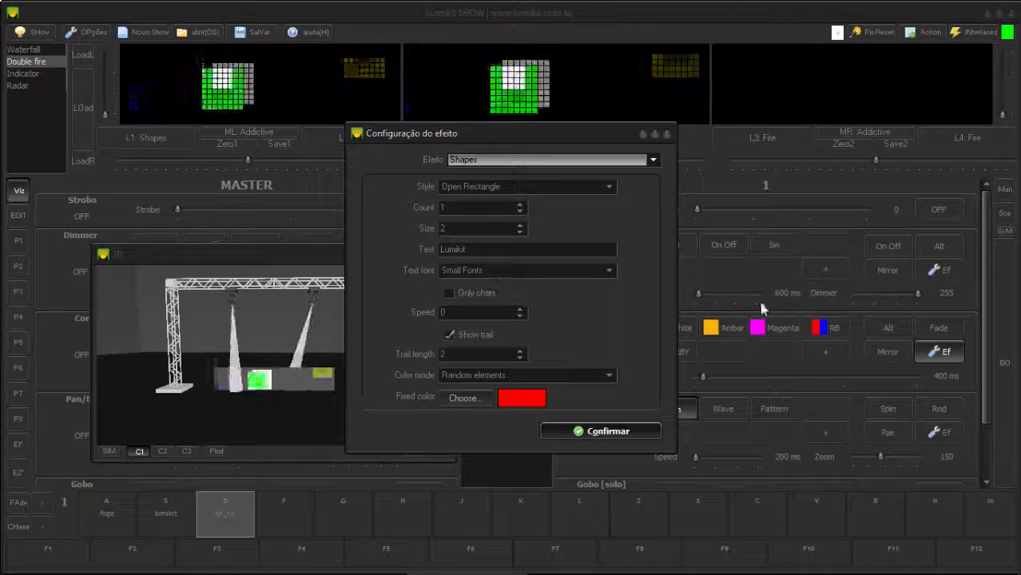
click(498, 374)
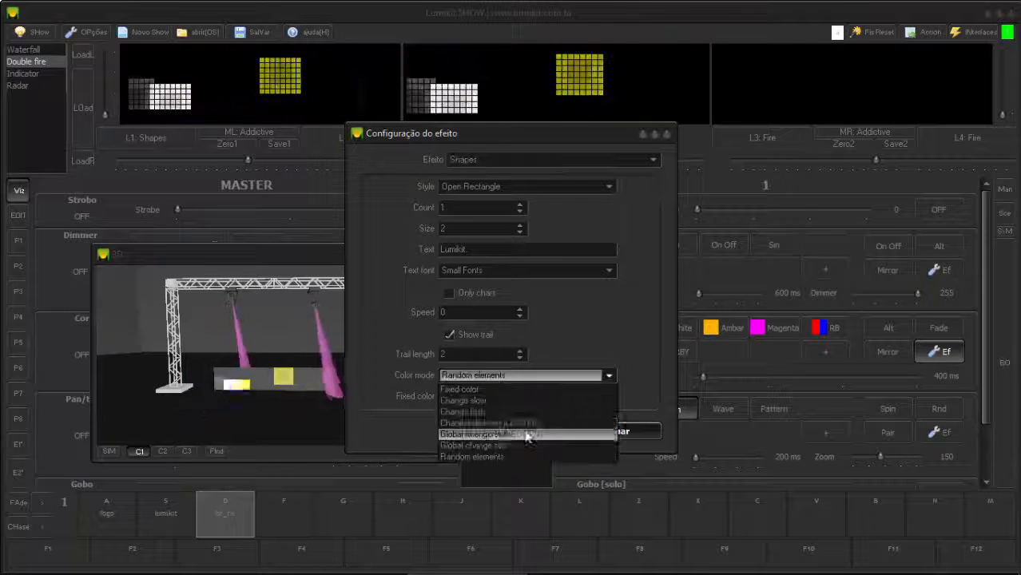
click(523, 431)
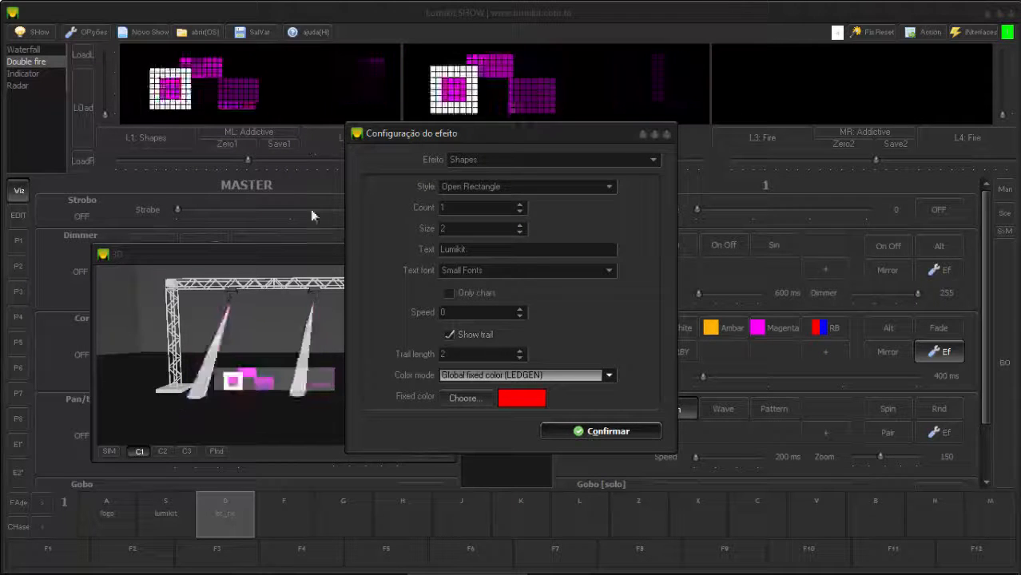
click(599, 431)
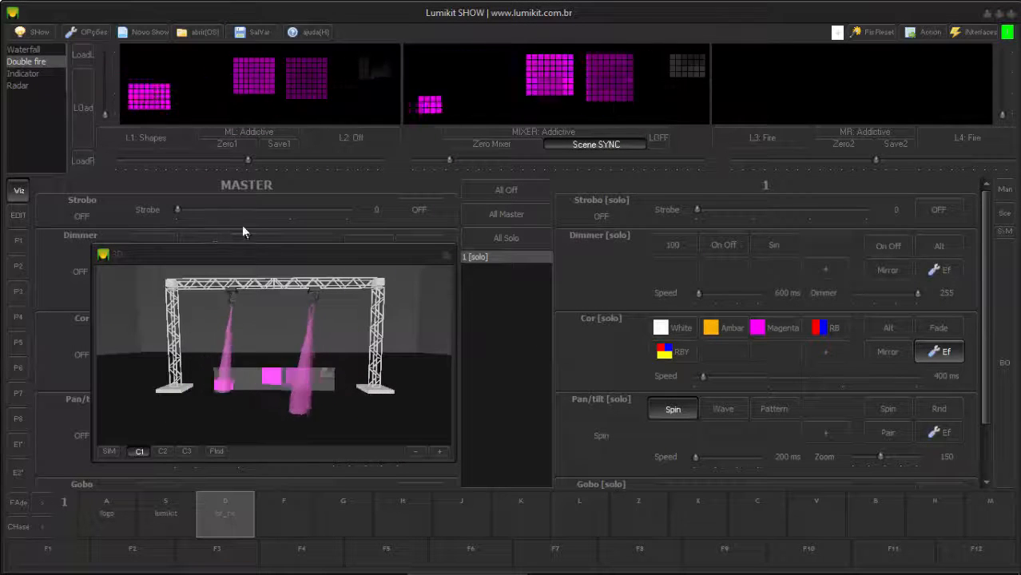
drag(255, 255, 231, 229)
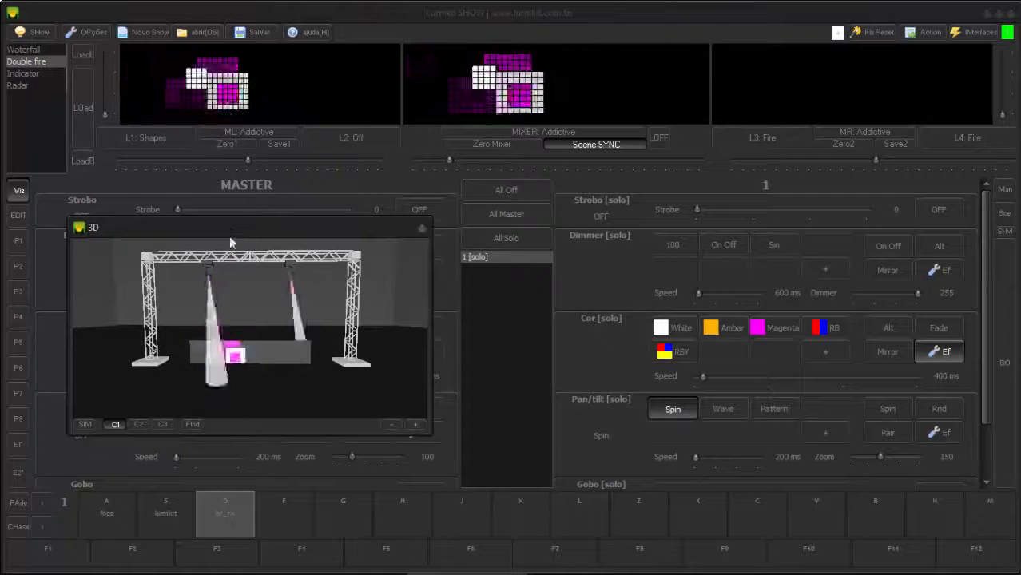